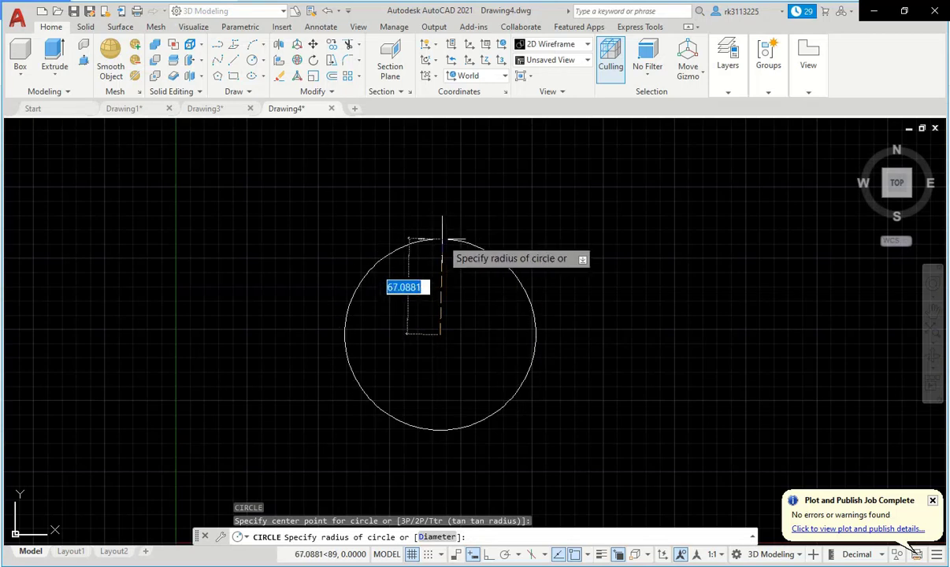
# Finish the large circle, then draw a radius-10 circle at its centre
pyautogui.click(442, 238)
pyautogui.moveTo(414, 350); pyautogui.dragTo(401, 295, button='middle')
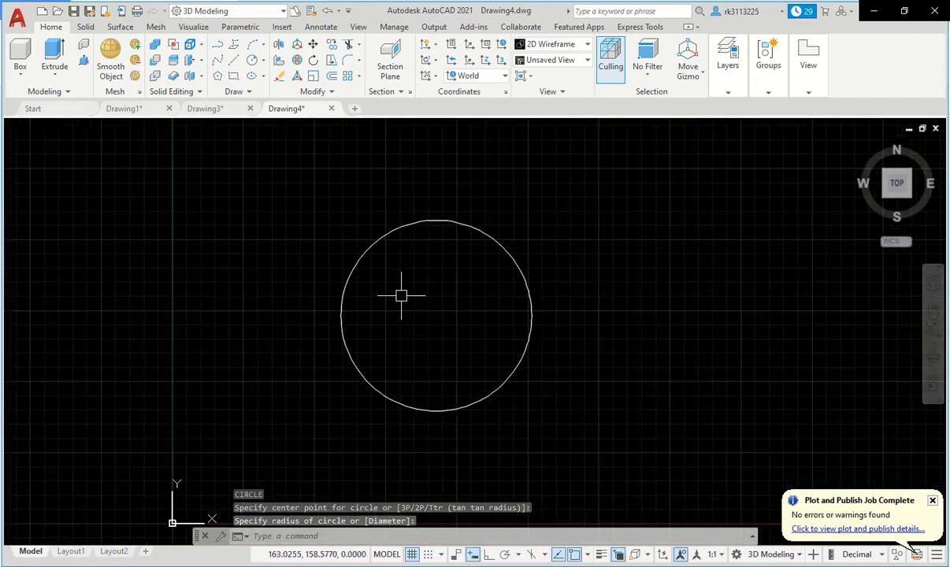
pyautogui.write('C')
pyautogui.press('Return')
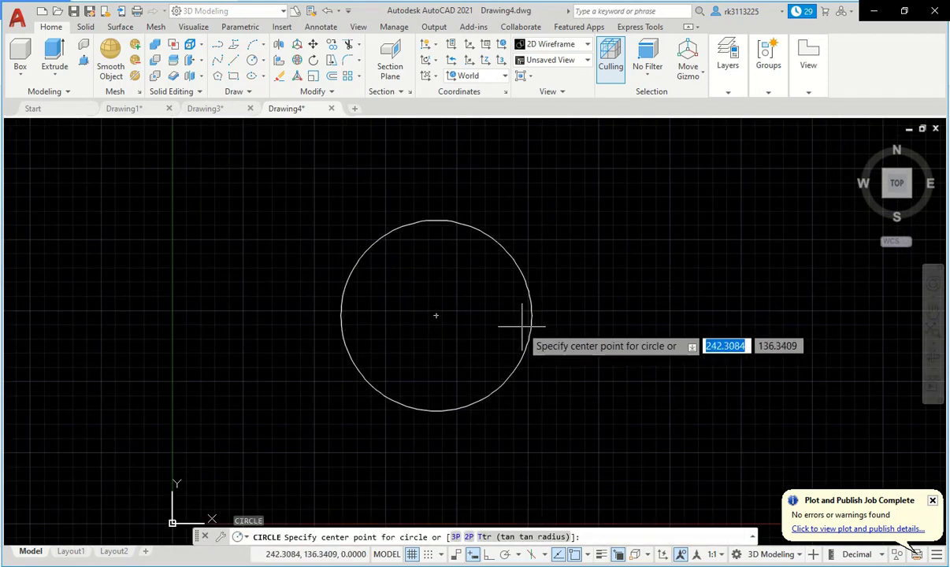
pyautogui.click(437, 315)
pyautogui.scroll(4, 437, 298)
pyautogui.write('1')
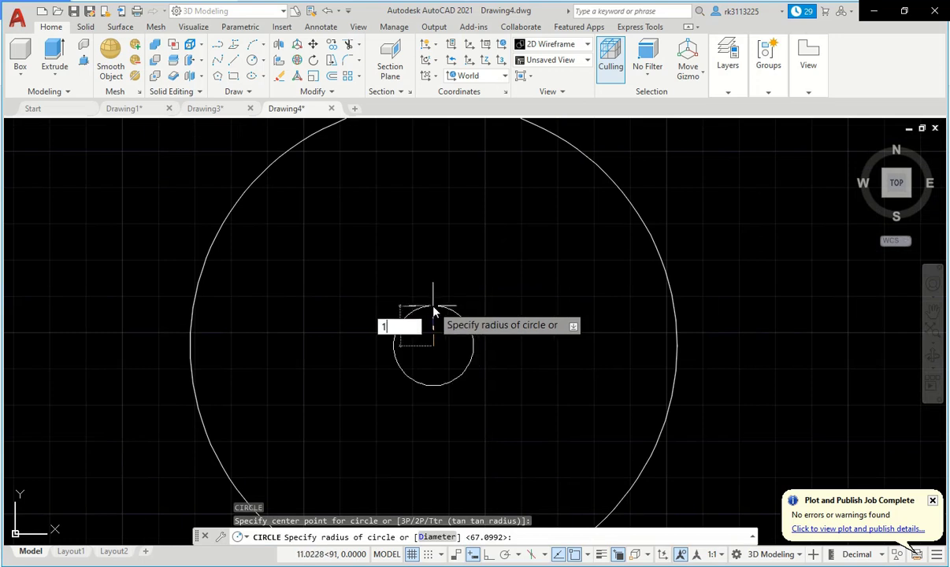
pyautogui.write('0')
pyautogui.press('Return')
pyautogui.scroll(-2, 433, 305)
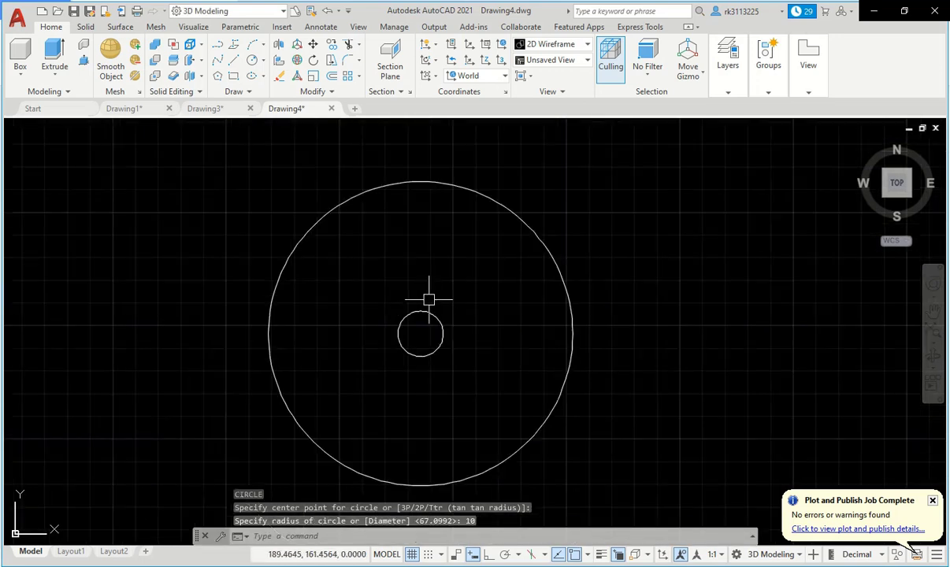
# Draw a vertical line from the small circle's top to the big circle's top and select it
pyautogui.write('l')
pyautogui.press('Return')
pyautogui.click(421, 310)
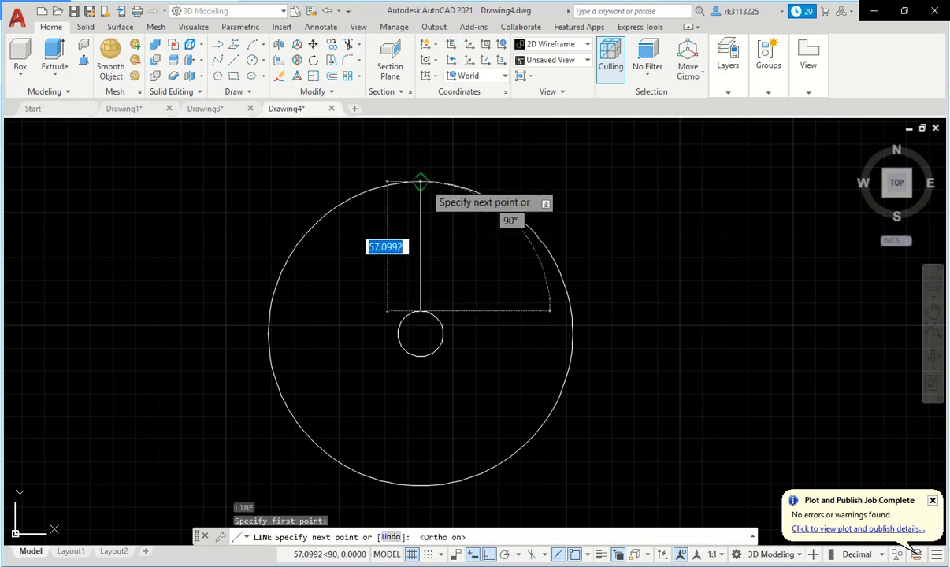
pyautogui.press('Escape')
pyautogui.press('Return')
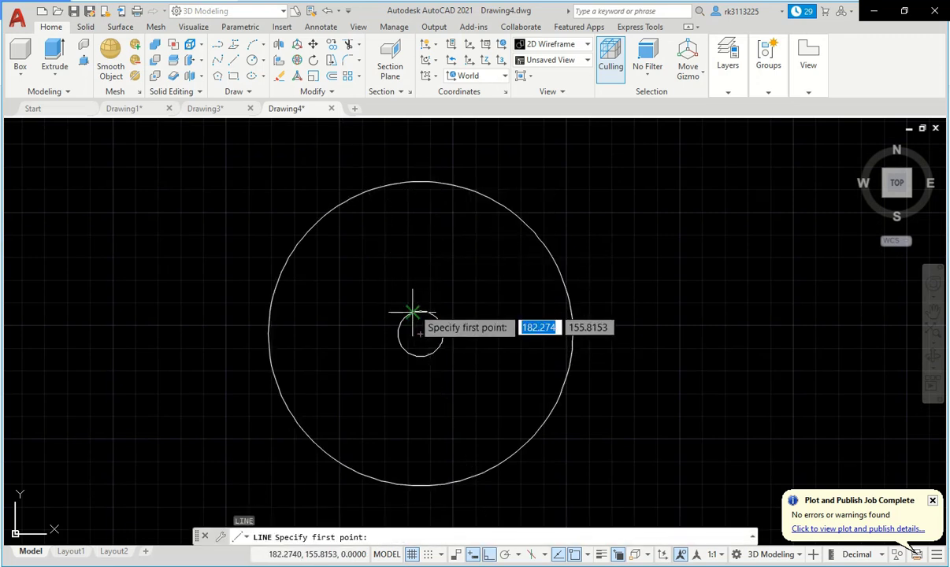
pyautogui.click(419, 310)
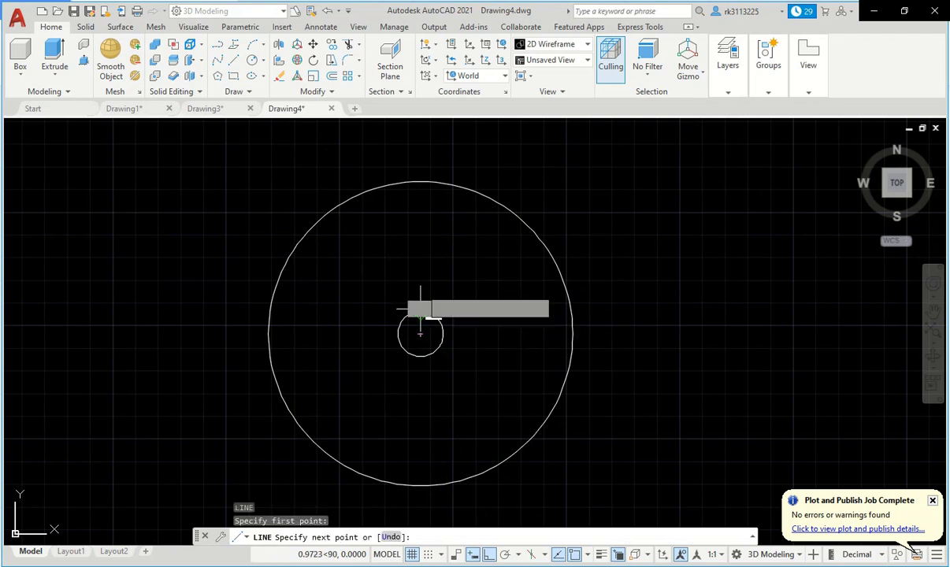
pyautogui.click(420, 181)
pyautogui.press('Escape')
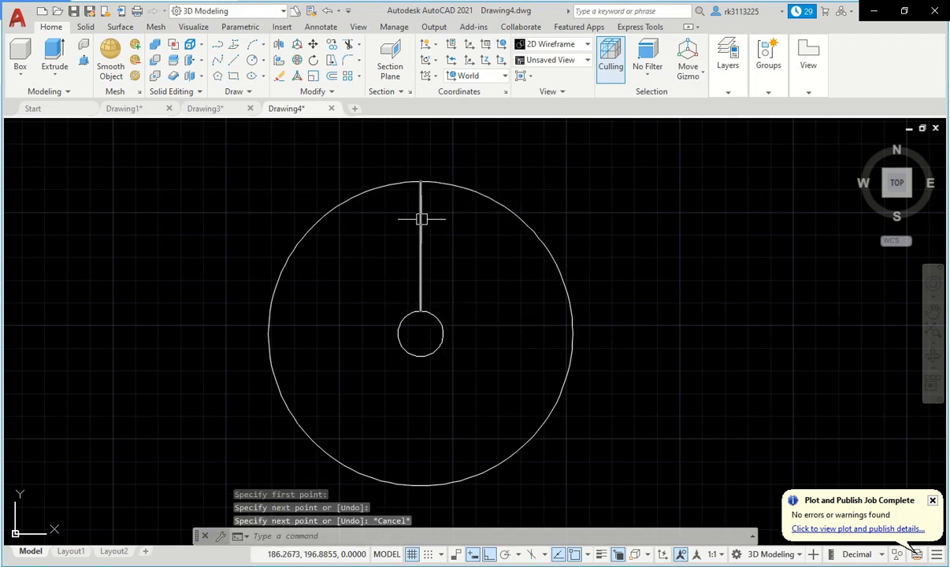
pyautogui.scroll(2, 415, 213)
pyautogui.scroll(-2, 415, 212)
pyautogui.click(429, 240)
pyautogui.click(378, 268)
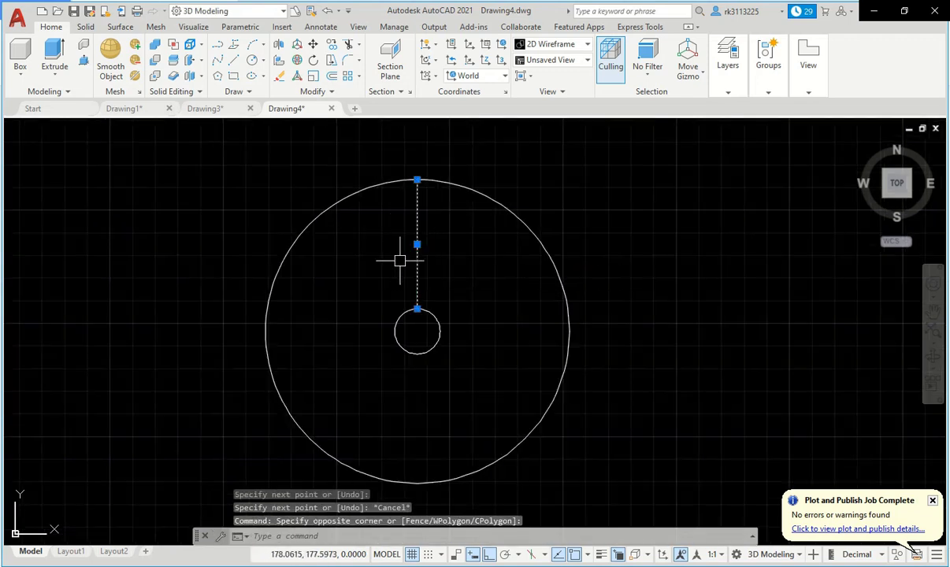
# Polar-array the vertical line into 5 items around the circles' shared centre
pyautogui.write('ar')
pyautogui.press('Return')
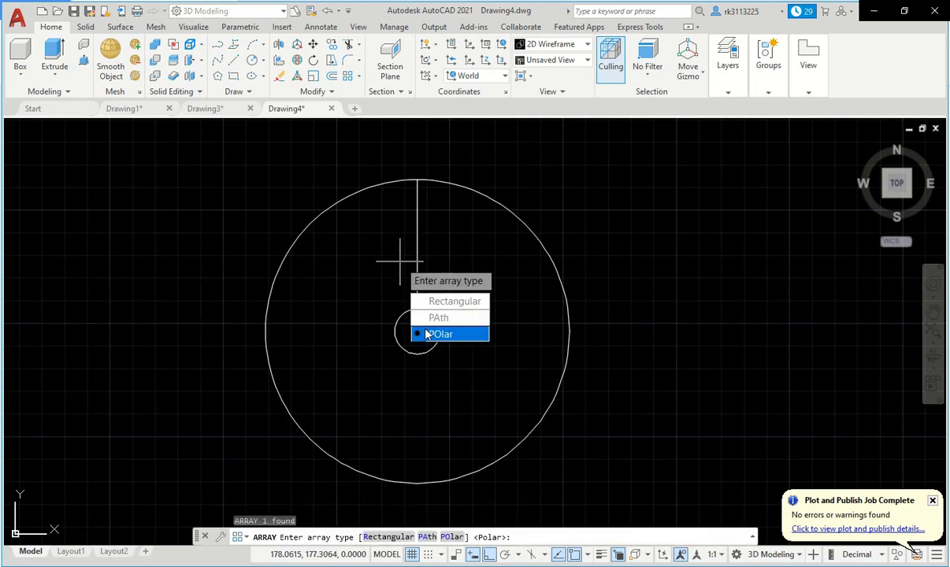
pyautogui.click(426, 331)
pyautogui.click(416, 331)
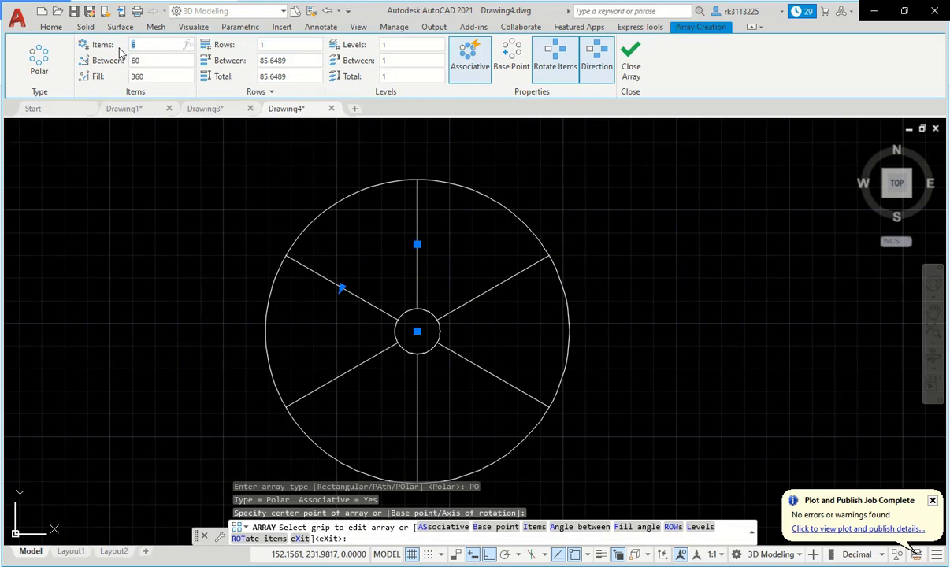
pyautogui.press('Return')
pyautogui.scroll(-4, 426, 328)
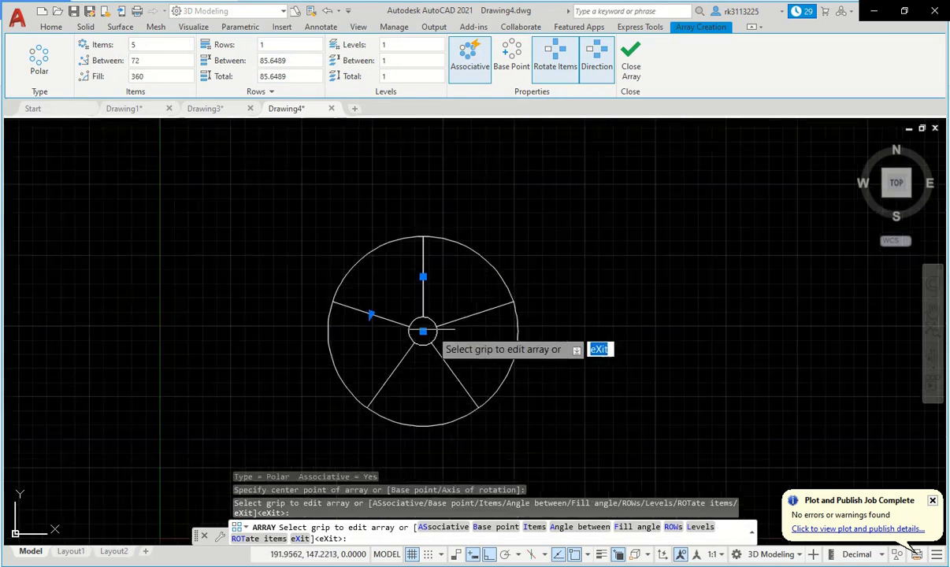
pyautogui.rightClick(426, 329)
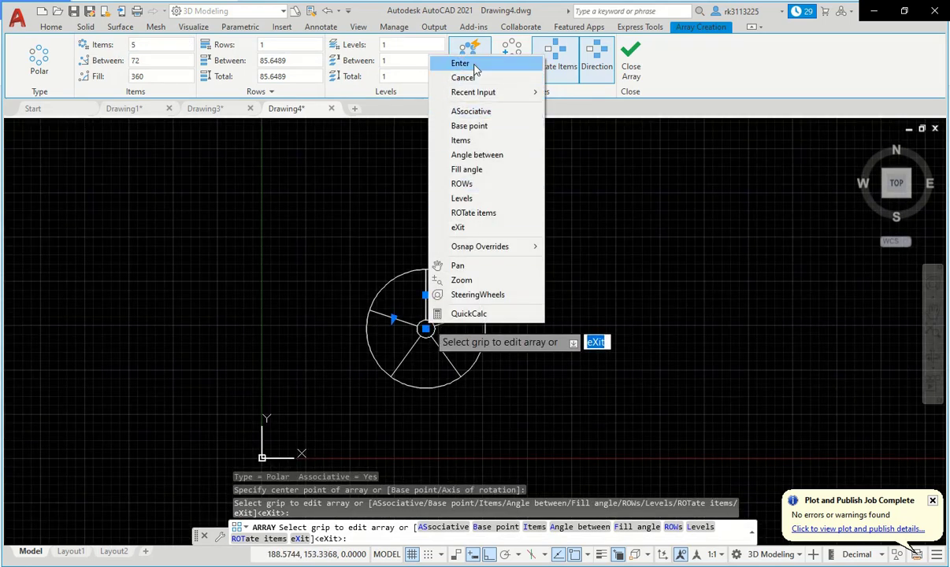
pyautogui.click(461, 62)
pyautogui.scroll(4, 430, 362)
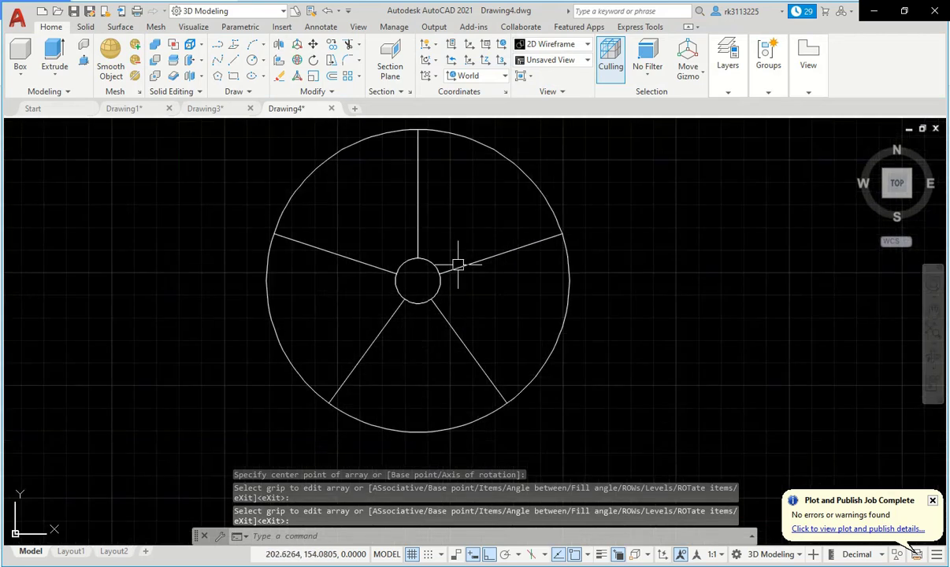
# Trace a closed boundary outline of the lower-right sector with BO
pyautogui.write('BO')
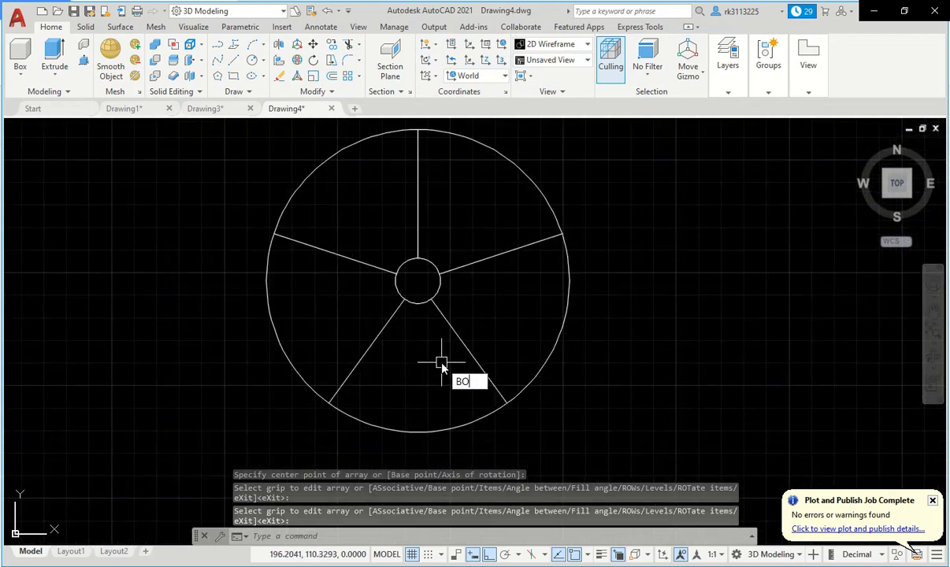
pyautogui.press('Return')
pyautogui.click(327, 109)
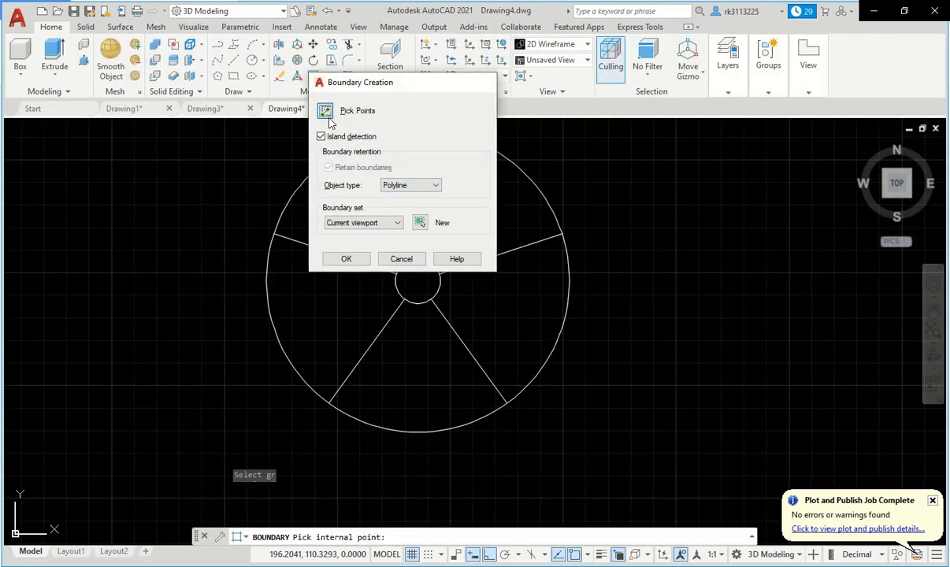
pyautogui.click(498, 317)
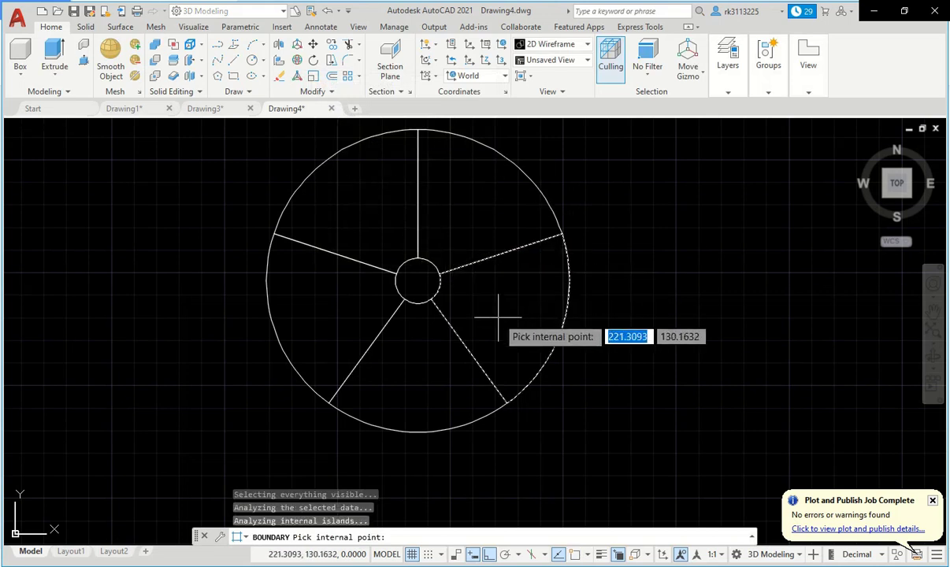
pyautogui.press('Return')
# Move the sector outline off to the right of the wheel
pyautogui.click(455, 334)
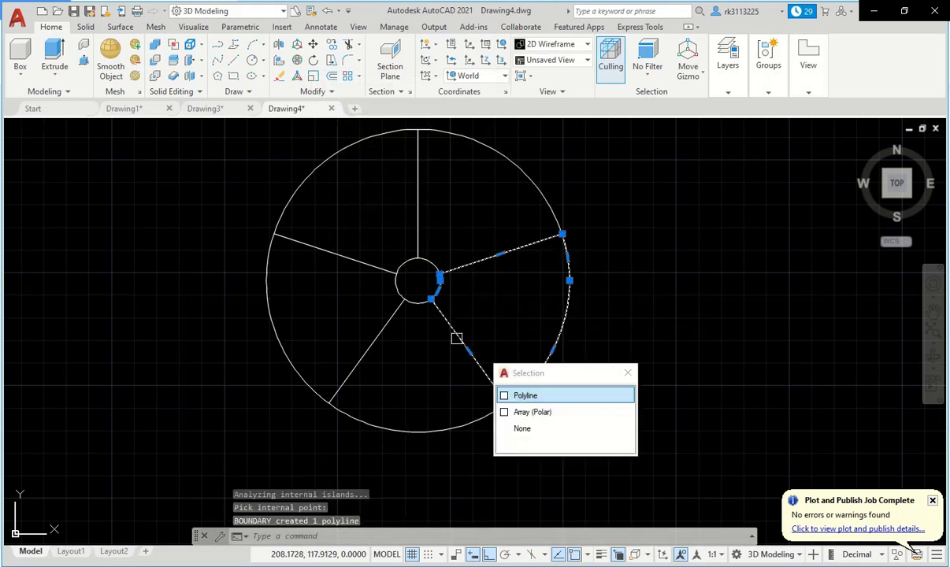
pyautogui.write('m')
pyautogui.press('Return')
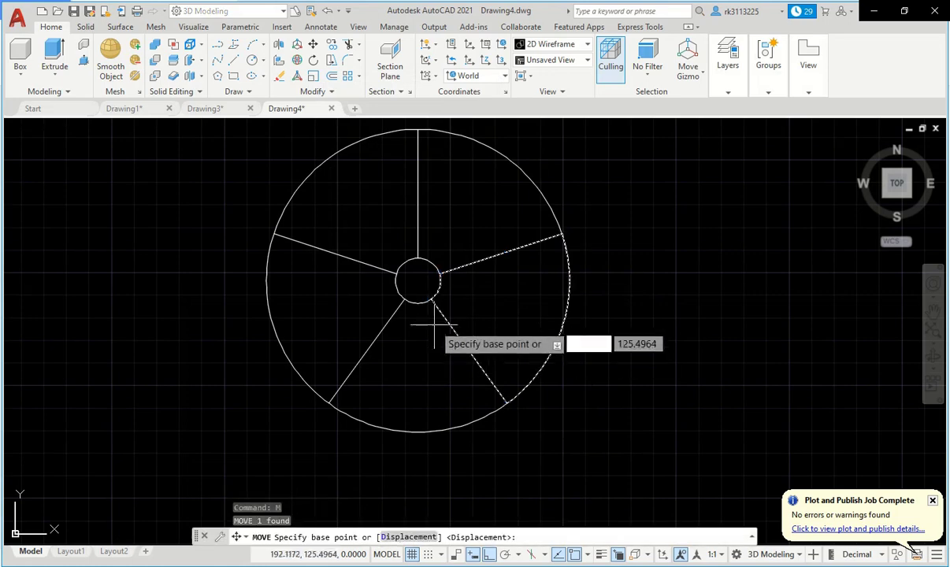
pyautogui.click(466, 314)
pyautogui.click(743, 313)
pyautogui.scroll(-5, 331, 307)
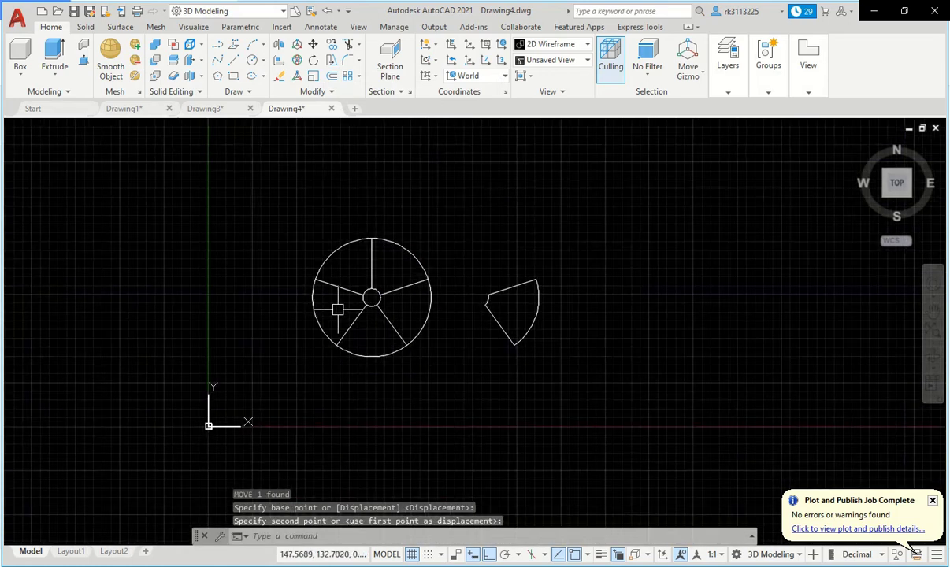
pyautogui.scroll(3, 394, 310)
# Shift the sector outline further right and pan it into view
pyautogui.click(622, 253)
pyautogui.click(462, 365)
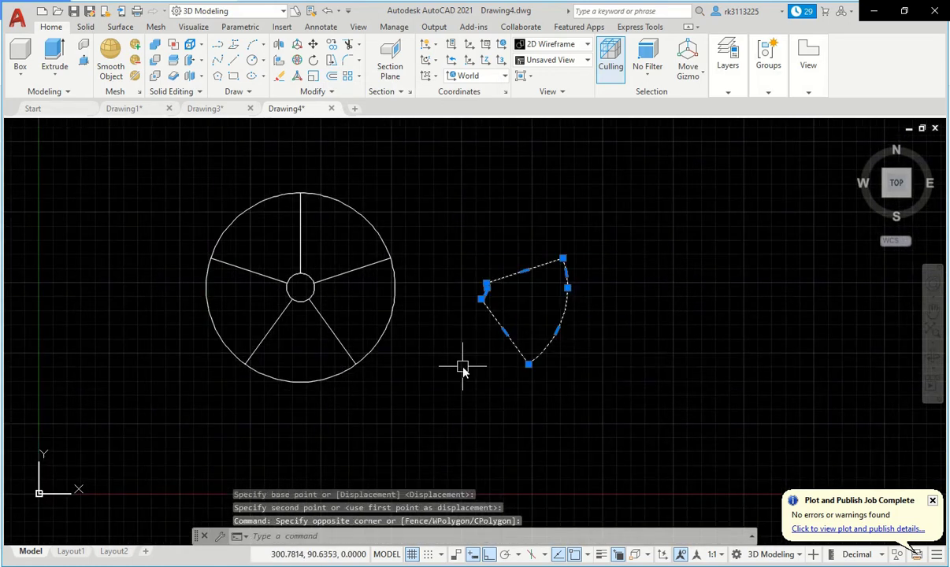
pyautogui.write('m')
pyautogui.press('Return')
pyautogui.click(465, 362)
pyautogui.click(646, 360)
pyautogui.moveTo(536, 322); pyautogui.dragTo(401, 326, button='middle')
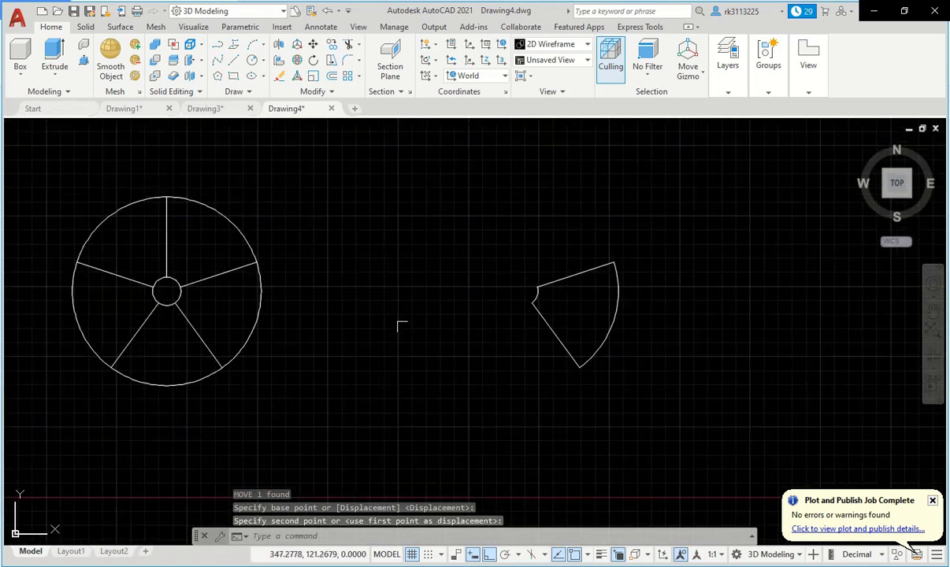
pyautogui.scroll(4, 566, 326)
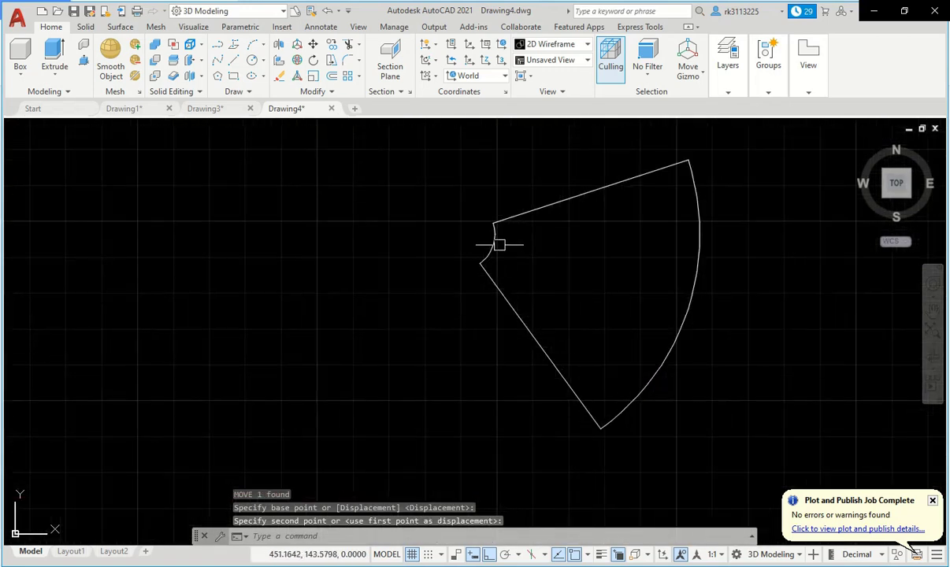
# Explode the sector outline into separate edges
pyautogui.write('x')
pyautogui.press('Return')
pyautogui.click(533, 235)
pyautogui.click(374, 339)
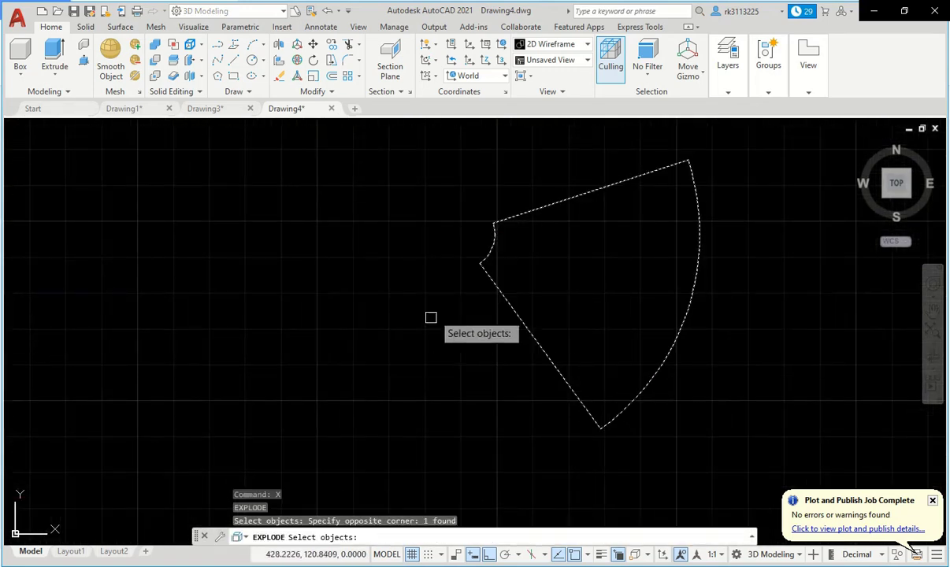
pyautogui.press('Return')
pyautogui.write('F')
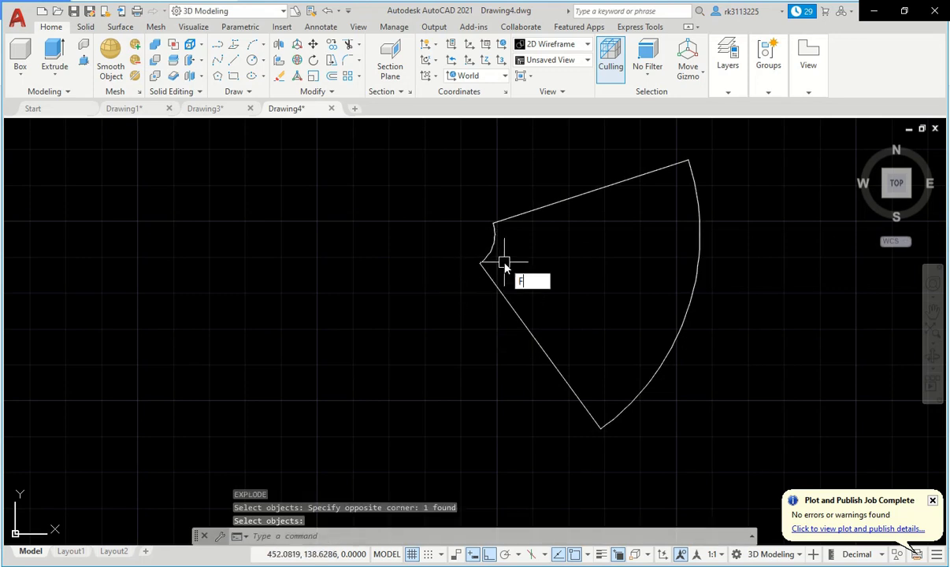
# Set a 12.7974 fillet radius by two points and round the blade's bottom corner
pyautogui.press('Return')
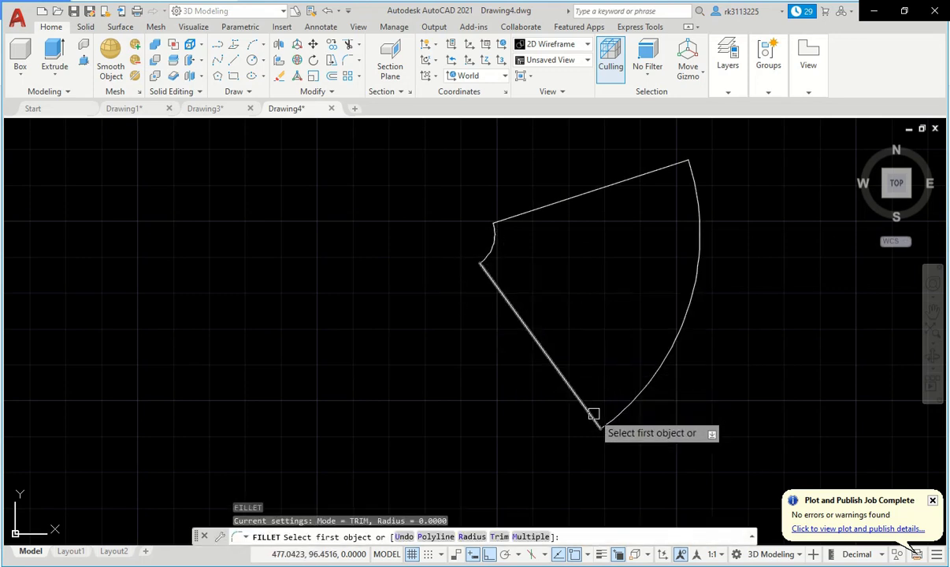
pyautogui.click(593, 414)
pyautogui.press('Escape')
pyautogui.write('F')
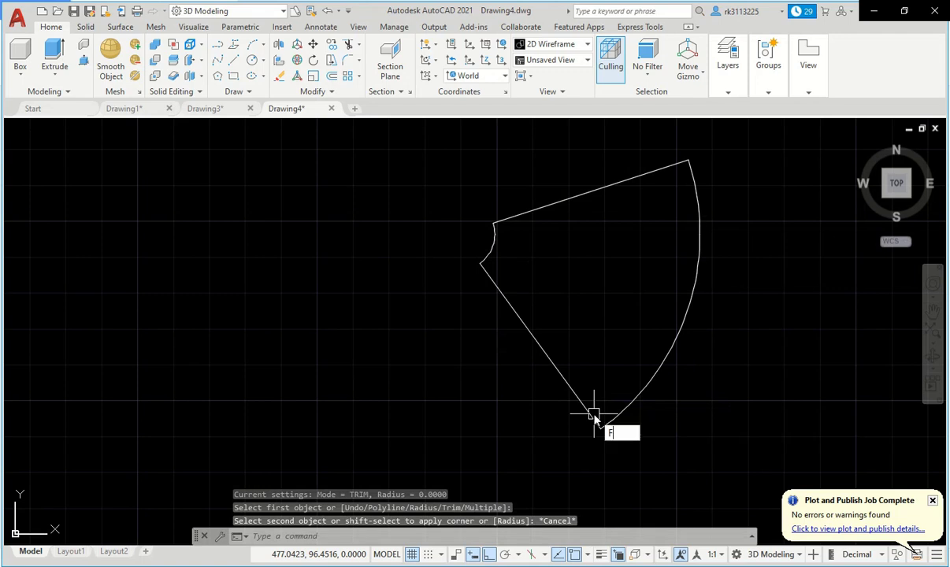
pyautogui.press('Return')
pyautogui.write('R')
pyautogui.press('Return')
pyautogui.click(591, 418)
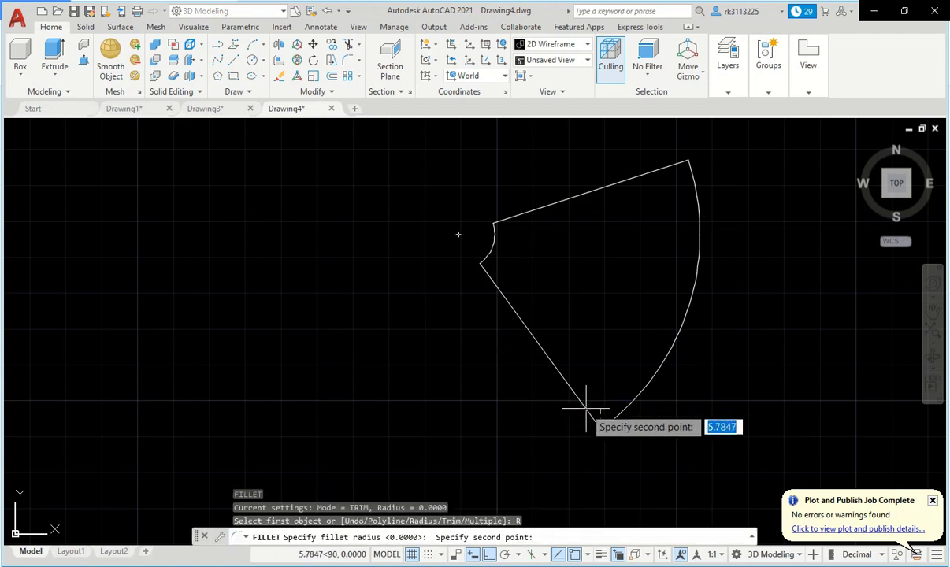
pyautogui.click(571, 391)
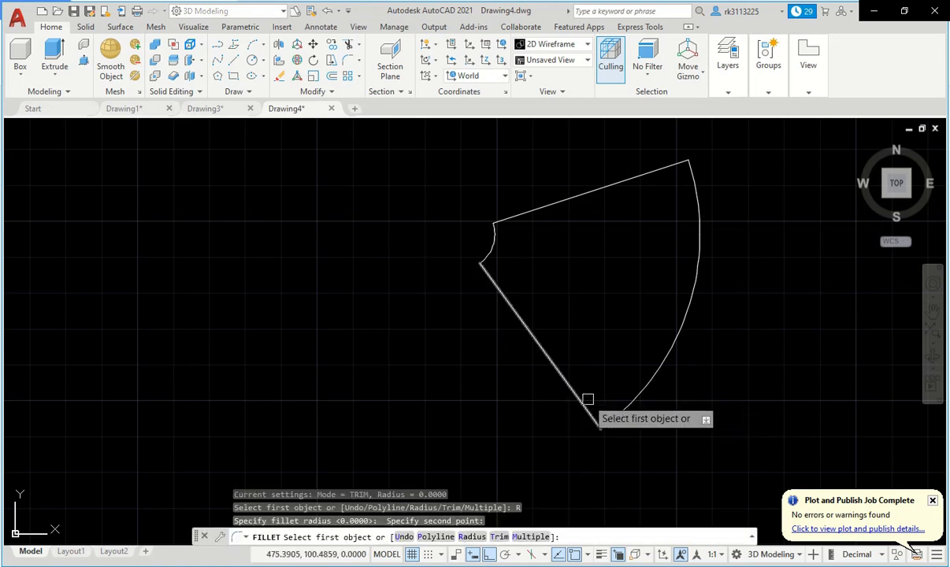
pyautogui.click(581, 399)
pyautogui.click(637, 394)
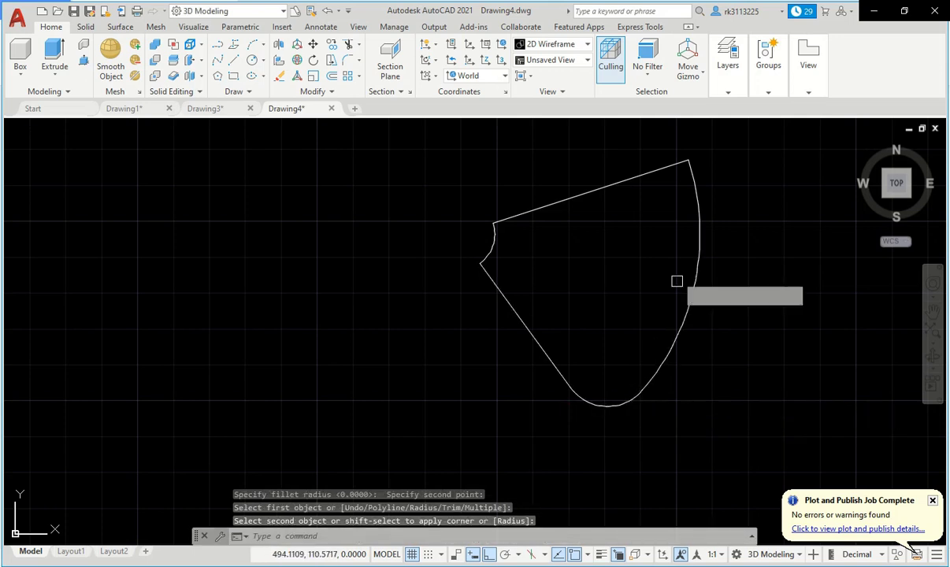
# Fillet the top corner between the arc and long line, then undo that fillet
pyautogui.press('Return')
pyautogui.click(695, 192)
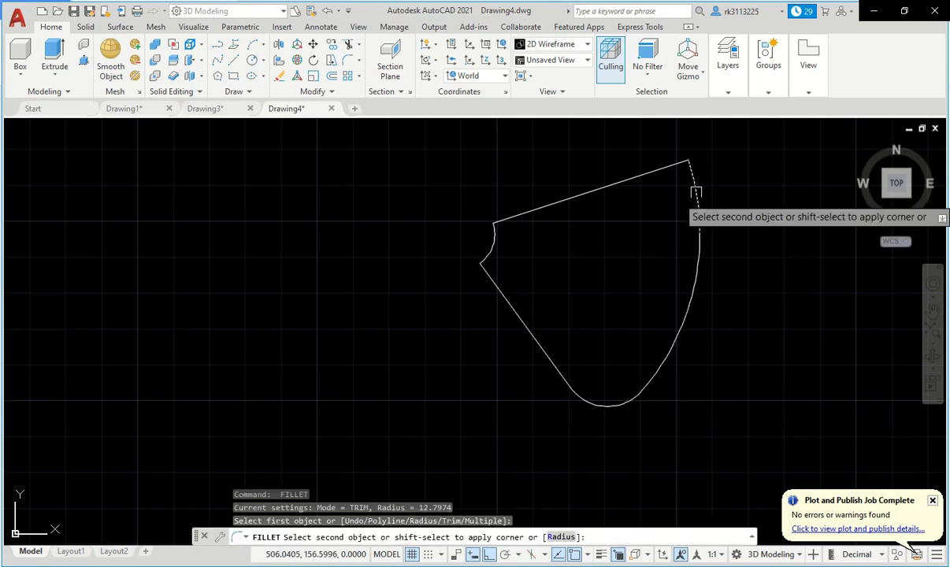
pyautogui.click(664, 168)
pyautogui.scroll(-1, 526, 242)
pyautogui.scroll(1, 526, 243)
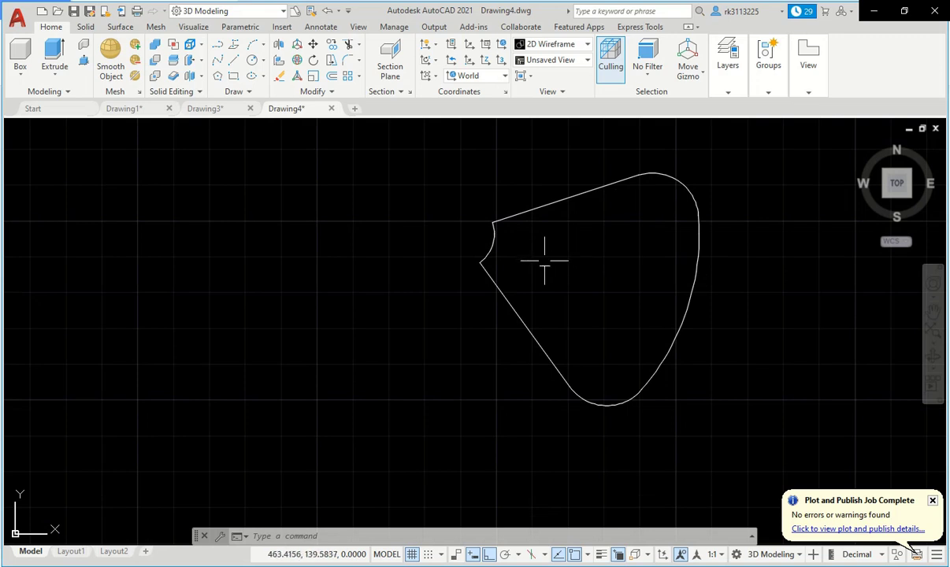
pyautogui.scroll(-1, 631, 355)
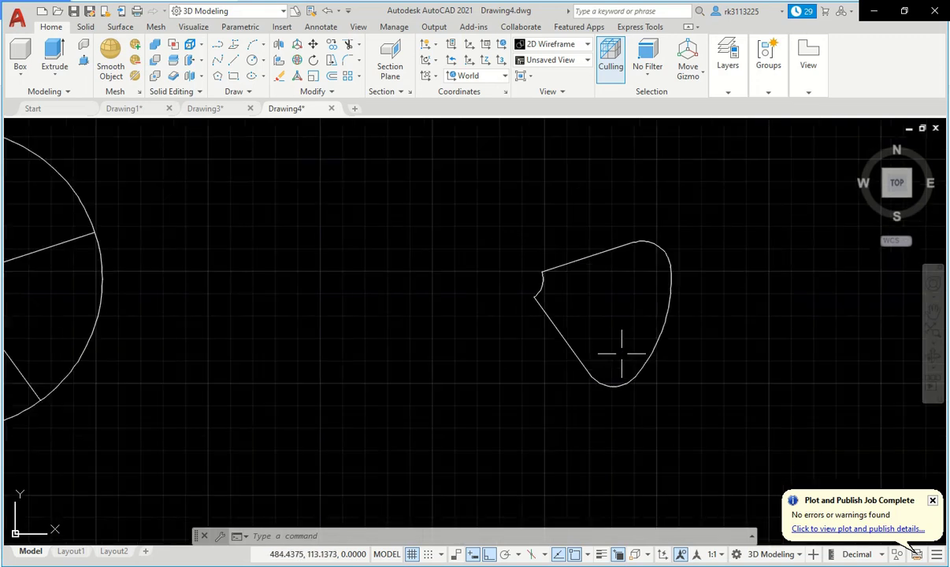
pyautogui.scroll(1, 588, 309)
pyautogui.scroll(-2, 588, 309)
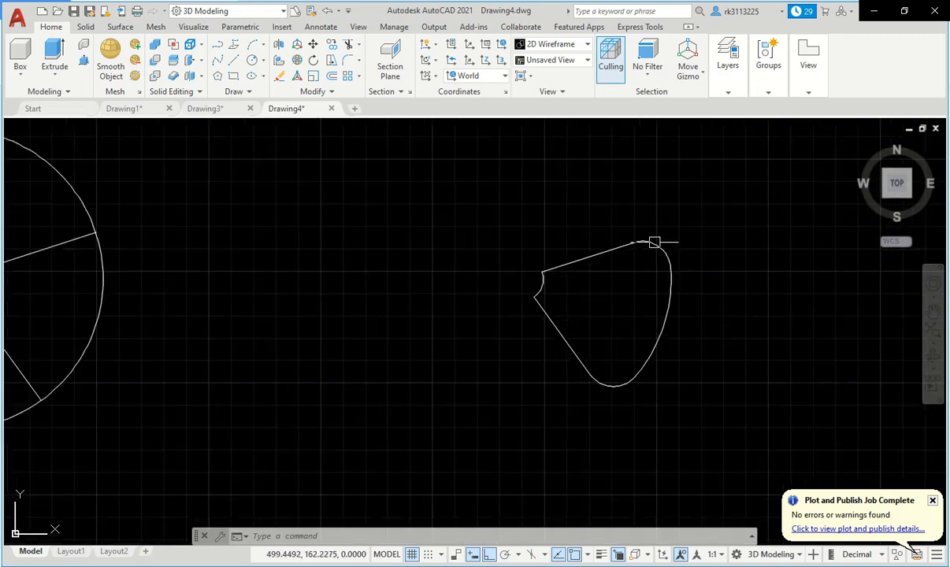
pyautogui.scroll(2, 654, 242)
pyautogui.hotkey('ctrl', 'z')
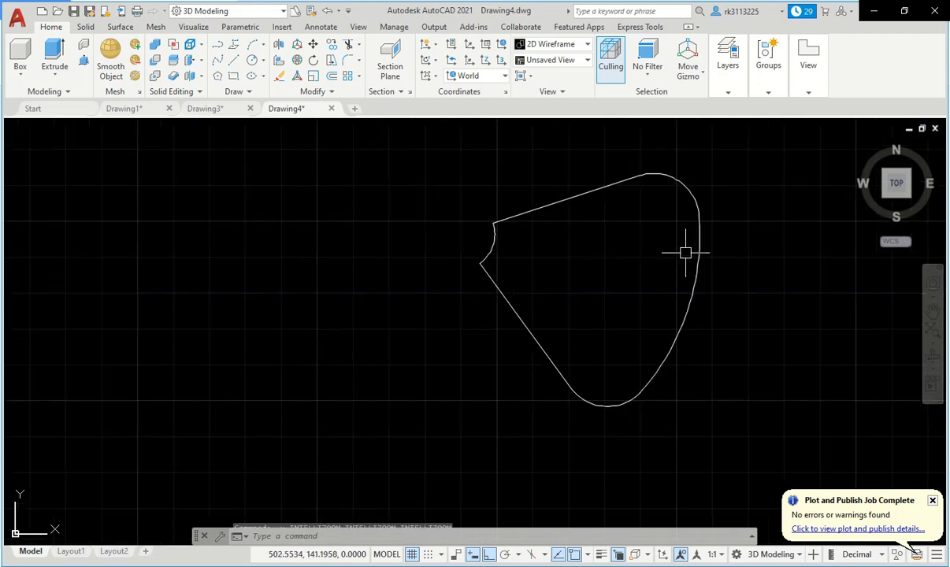
pyautogui.hotkey('ctrl', 'z')
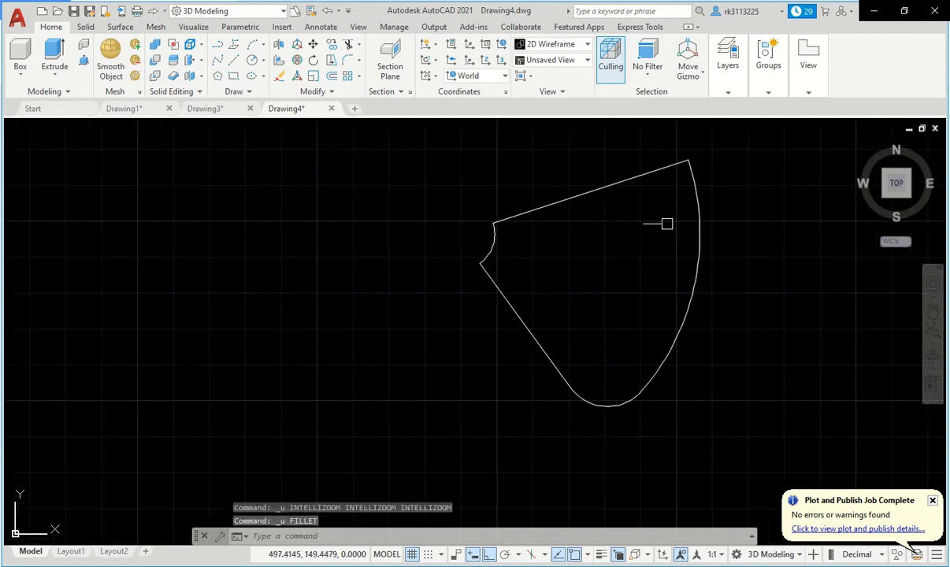
# Fillet the top-right corner between the long top line and the arc with a two-point radius
pyautogui.write('f')
pyautogui.press('Return')
pyautogui.write('r')
pyautogui.press('Return')
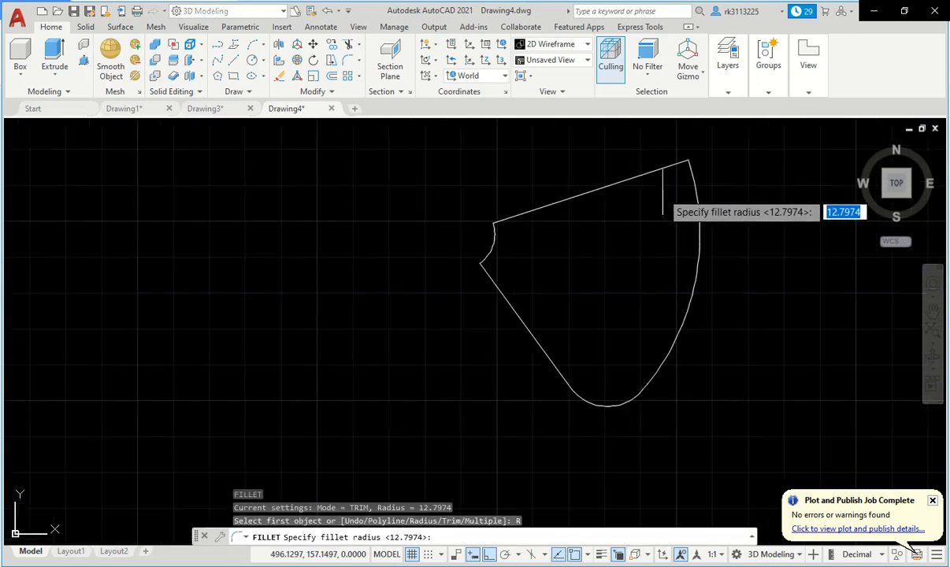
pyautogui.click(688, 161)
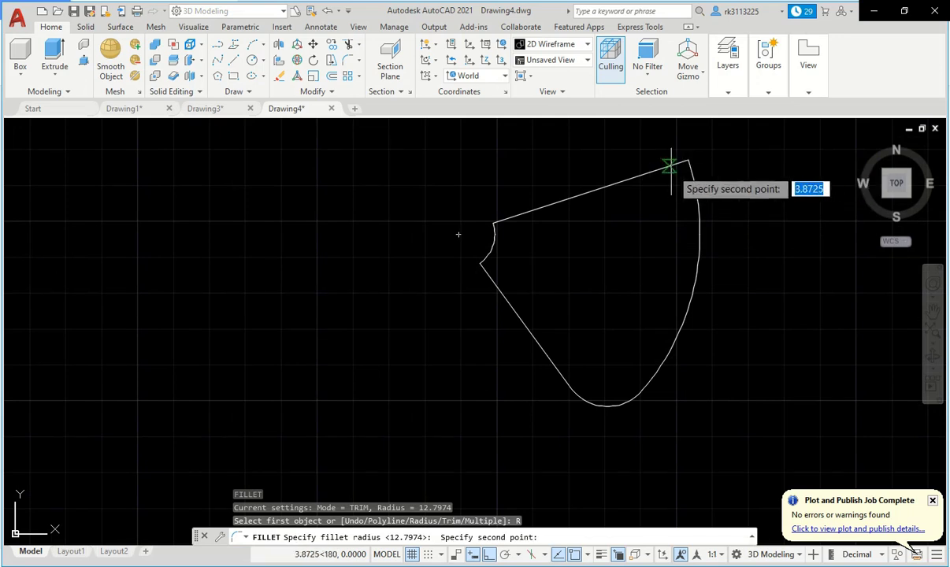
pyautogui.scroll(4, 669, 162)
pyautogui.click(670, 160)
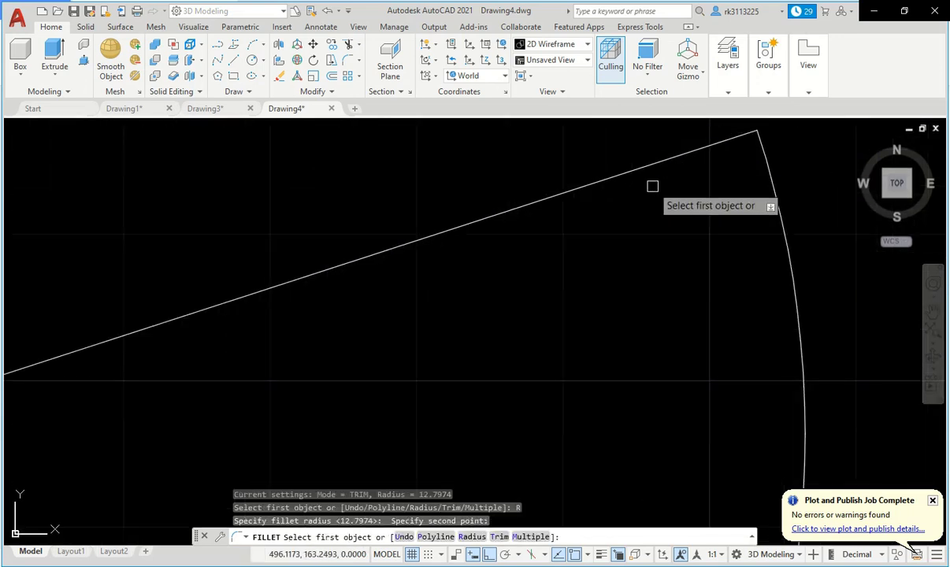
pyautogui.click(681, 153)
pyautogui.click(774, 170)
pyautogui.scroll(-3, 713, 141)
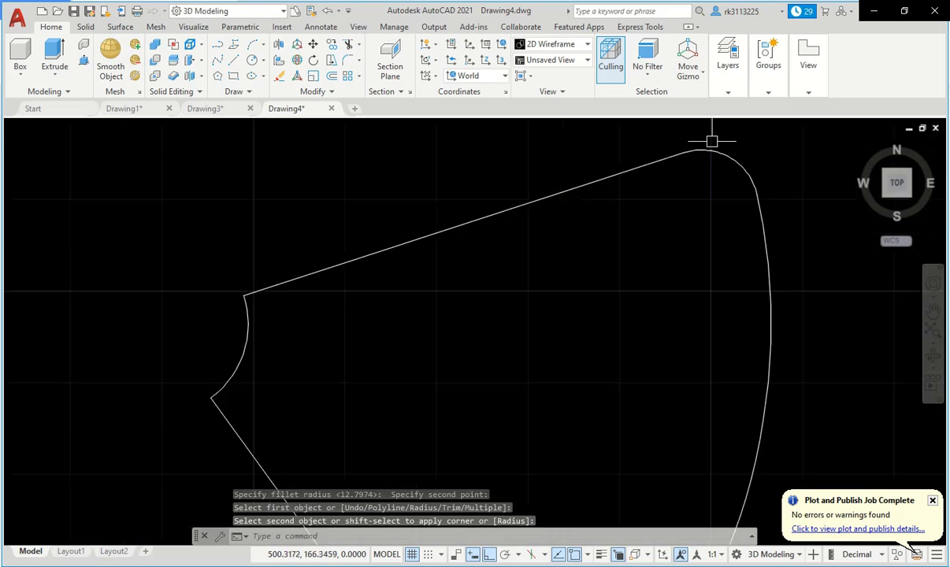
pyautogui.scroll(-2, 713, 214)
pyautogui.scroll(-2, 708, 247)
pyautogui.scroll(2, 701, 223)
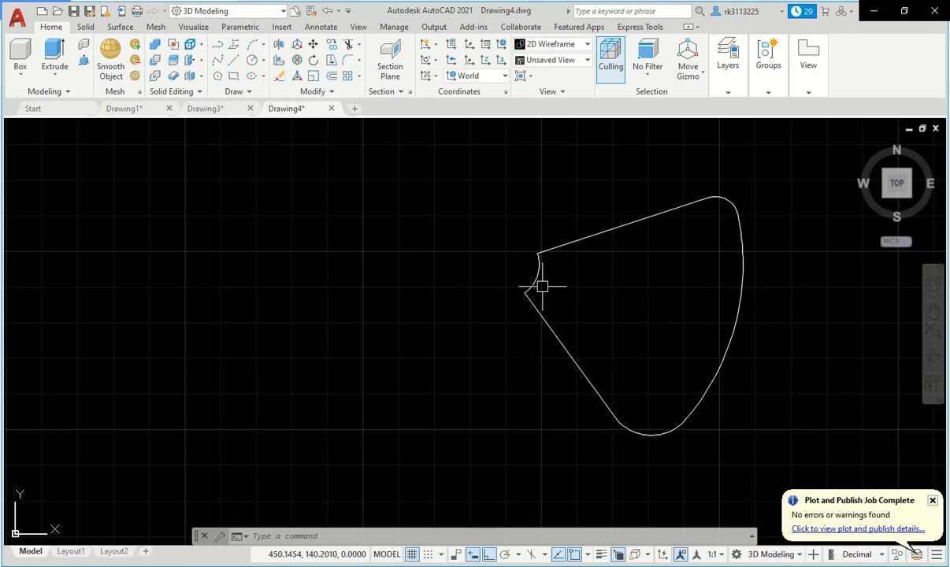
pyautogui.scroll(2, 543, 285)
pyautogui.scroll(-2, 544, 283)
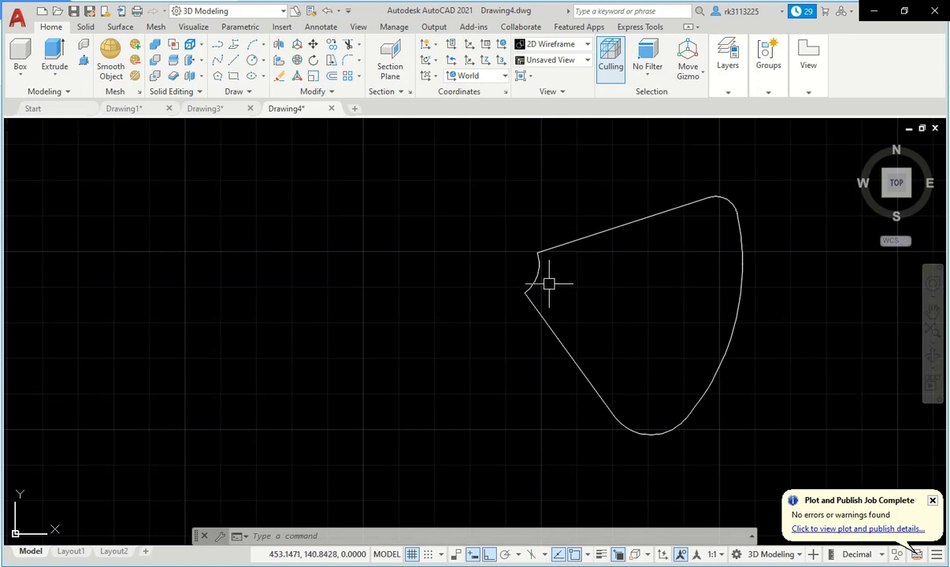
# Draw a circle centred at the blade's narrow inner tip
pyautogui.write('c')
pyautogui.press('Return')
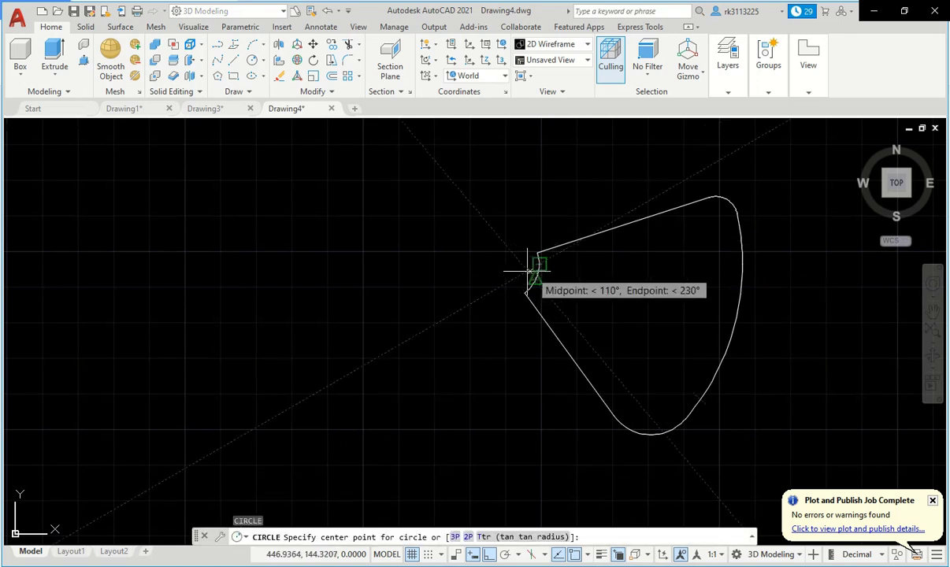
pyautogui.scroll(5, 541, 277)
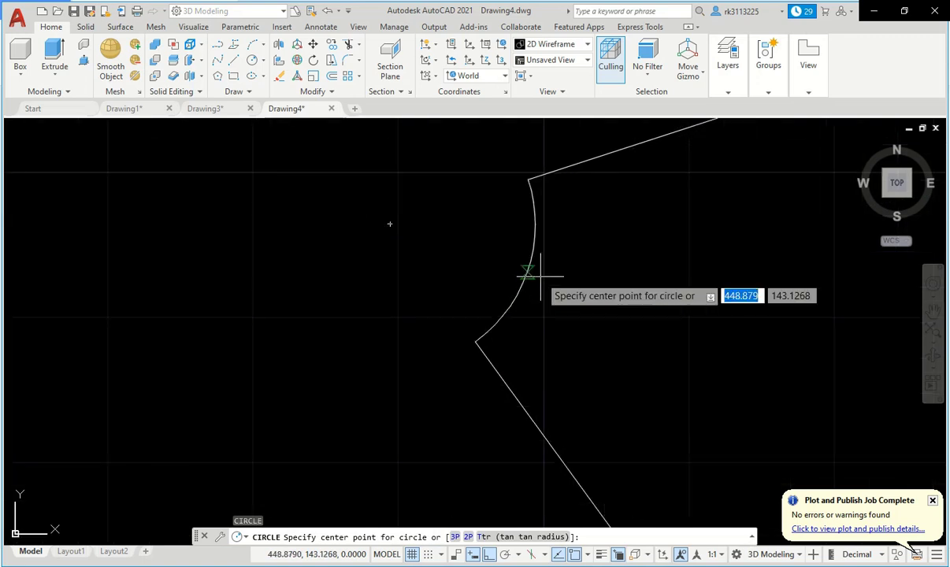
pyautogui.click(390, 223)
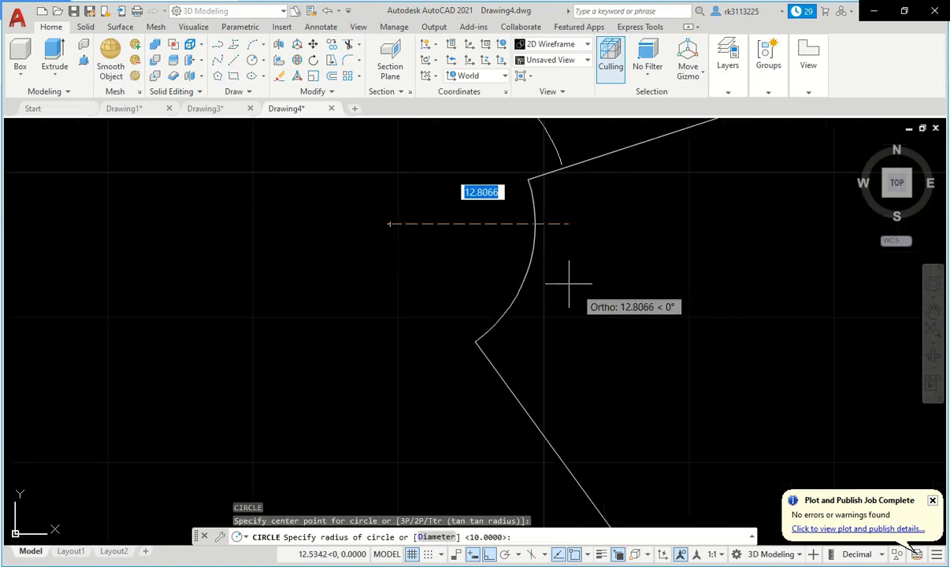
pyautogui.click(567, 269)
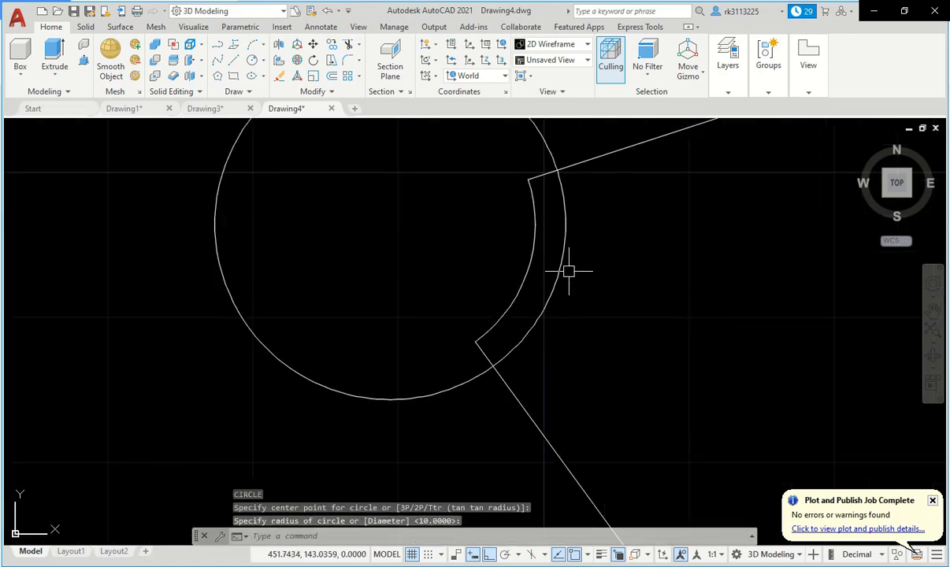
pyautogui.scroll(-2, 568, 269)
pyautogui.scroll(2, 507, 248)
pyautogui.scroll(-2, 533, 261)
pyautogui.moveTo(896, 183)
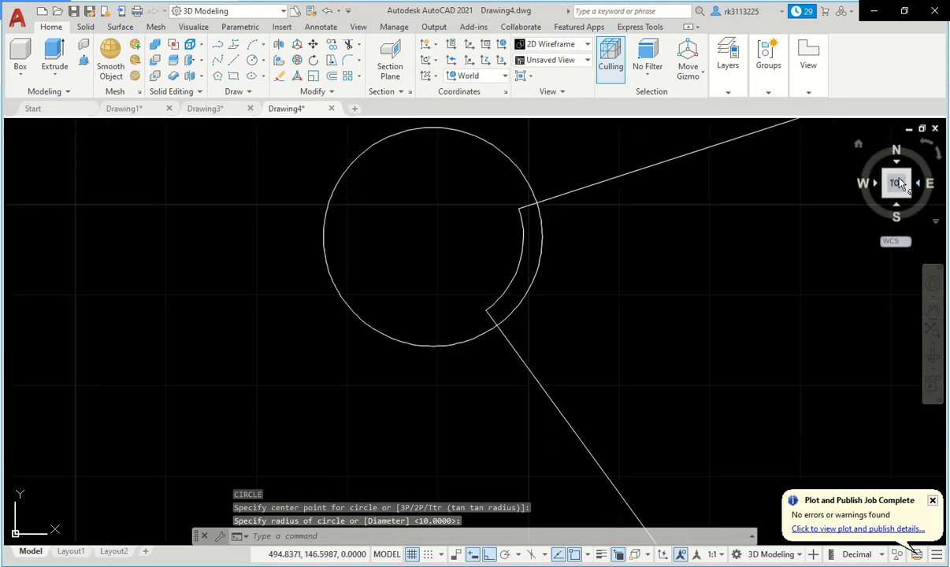
# Switch to the top-left-front isometric view using the ViewCube
pyautogui.click(885, 201)
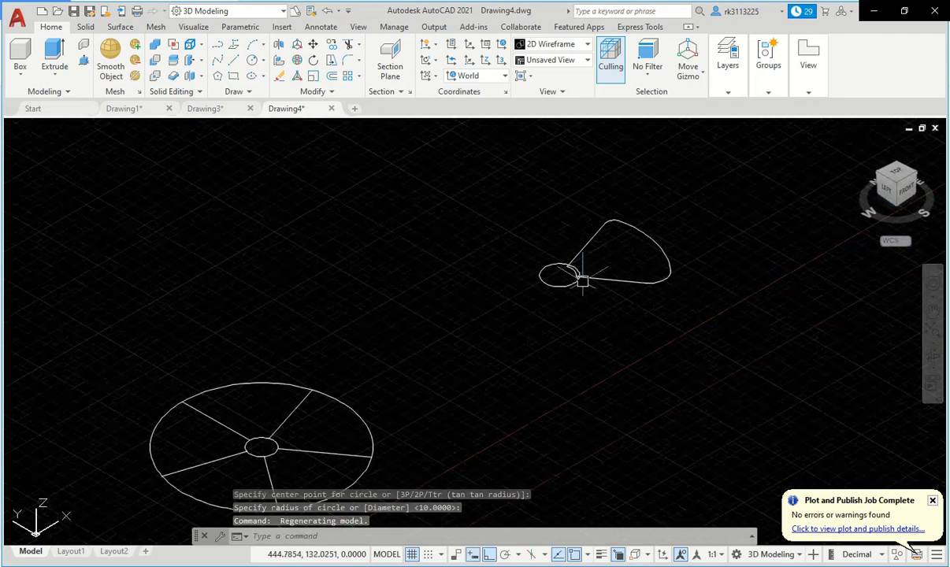
pyautogui.scroll(2, 552, 323)
pyautogui.scroll(-1, 551, 310)
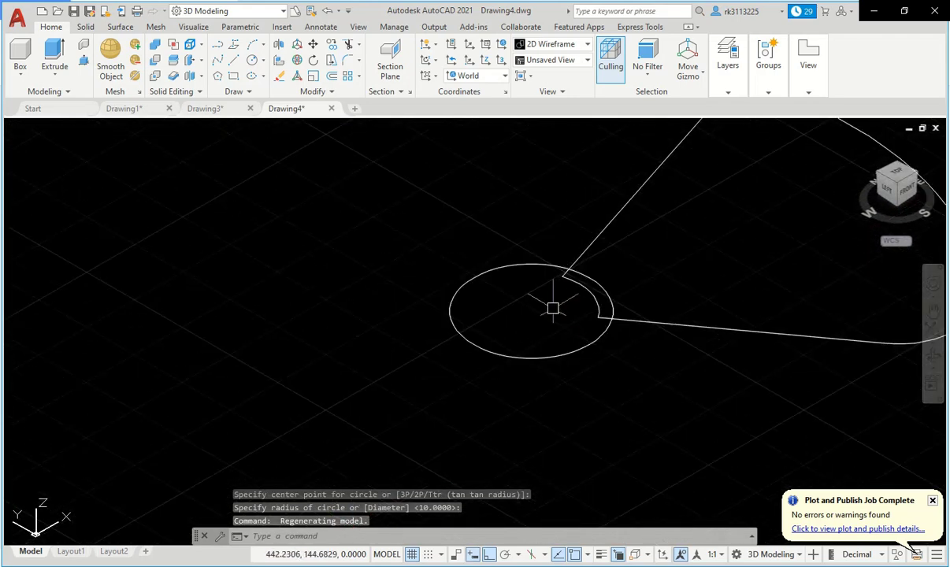
# Start a helix at the hub circle's centre with base and top radius 10
pyautogui.write('HELIX')
pyautogui.press('Return')
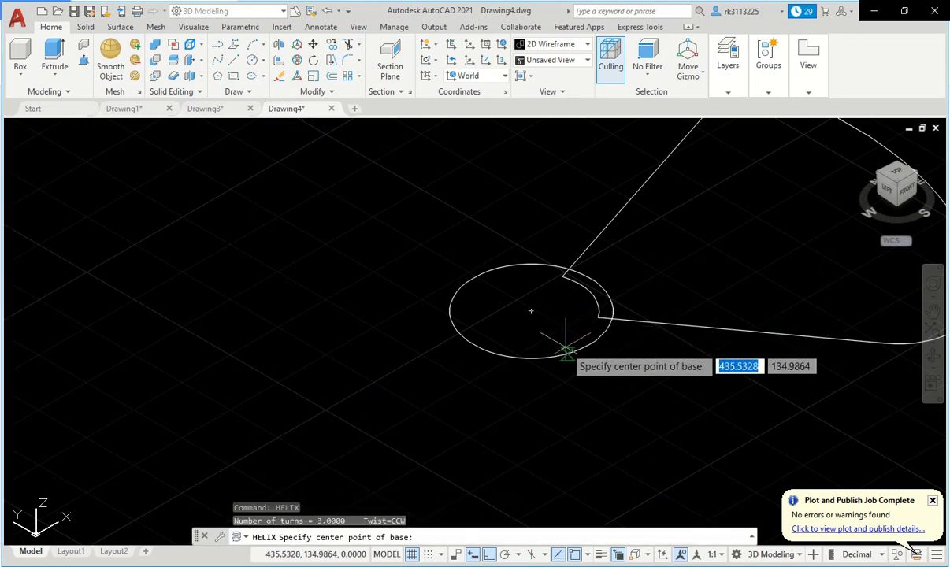
pyautogui.click(531, 312)
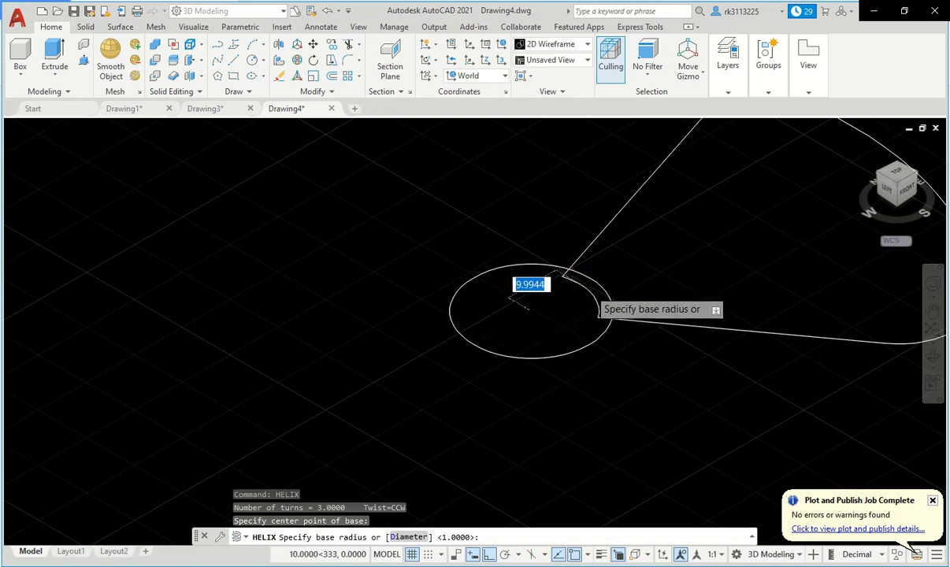
pyautogui.scroll(4, 564, 275)
pyautogui.click(564, 274)
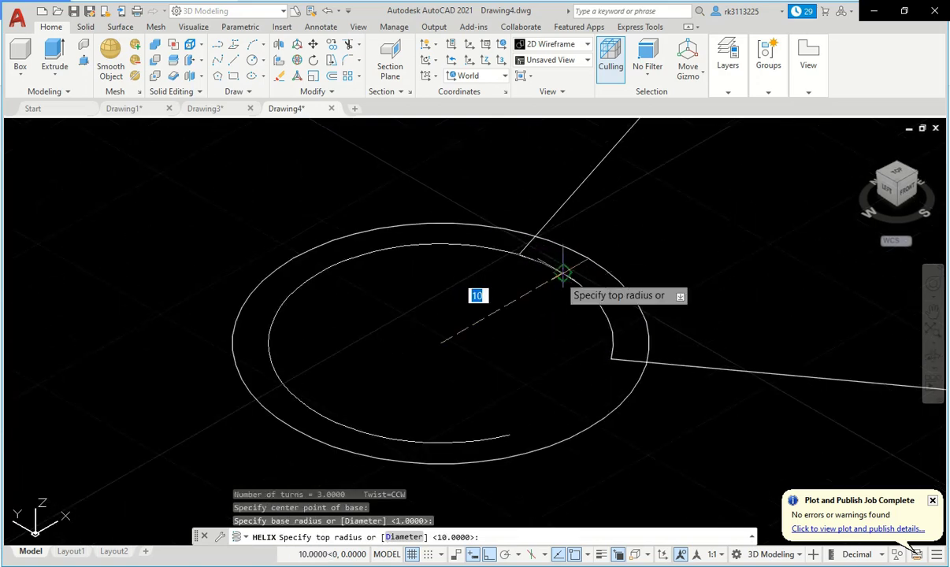
pyautogui.click(564, 275)
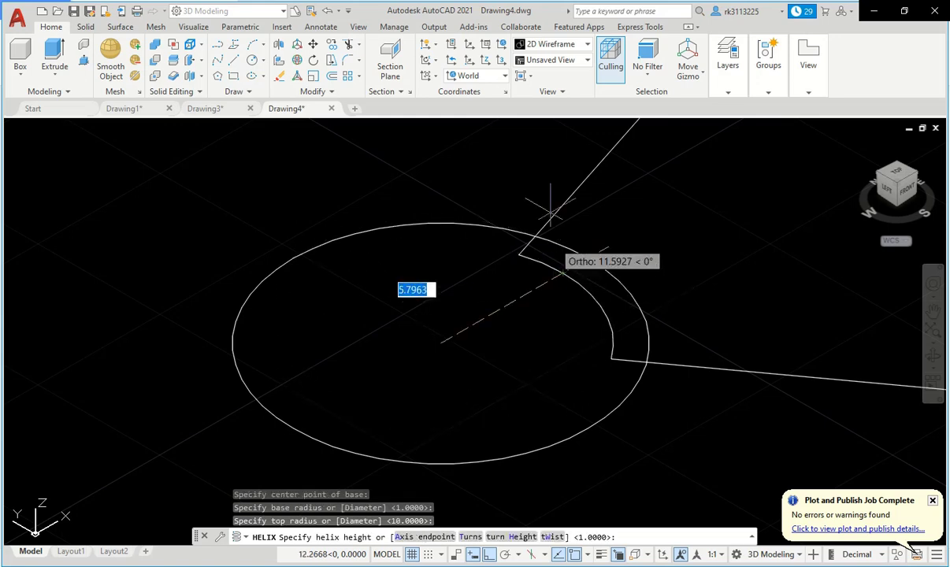
# Give the helix 0.35 turns and a height of 15
pyautogui.write('T')
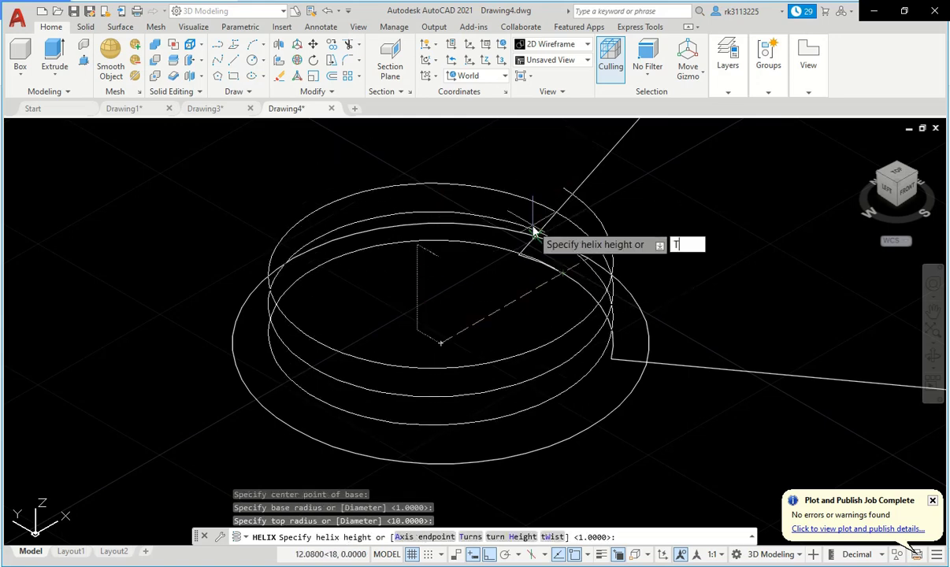
pyautogui.press('Return')
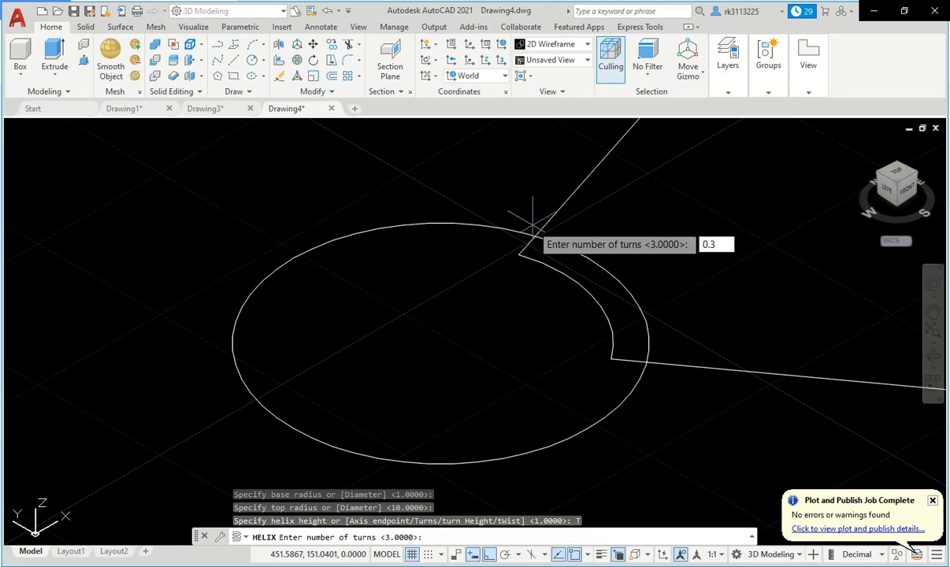
pyautogui.press('Return')
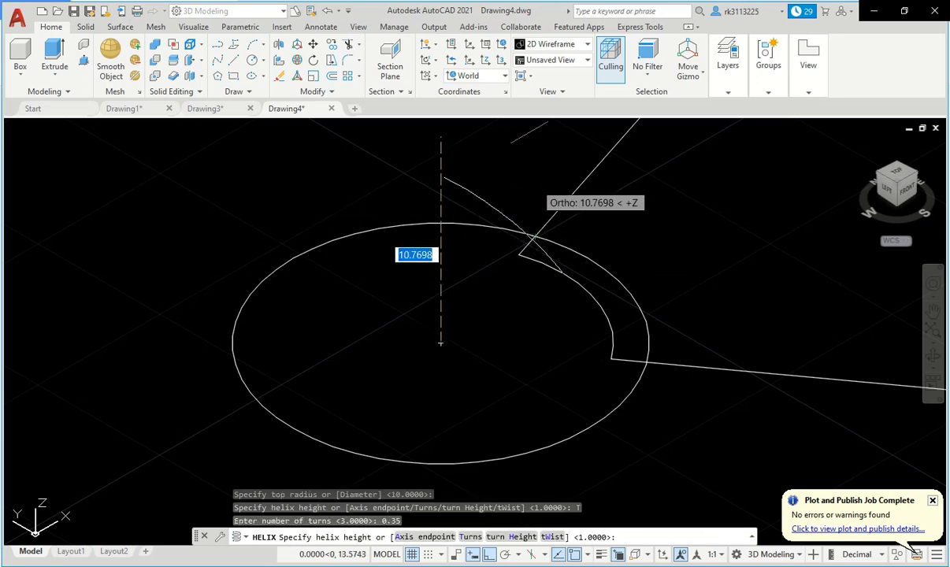
pyautogui.scroll(-2, 492, 198)
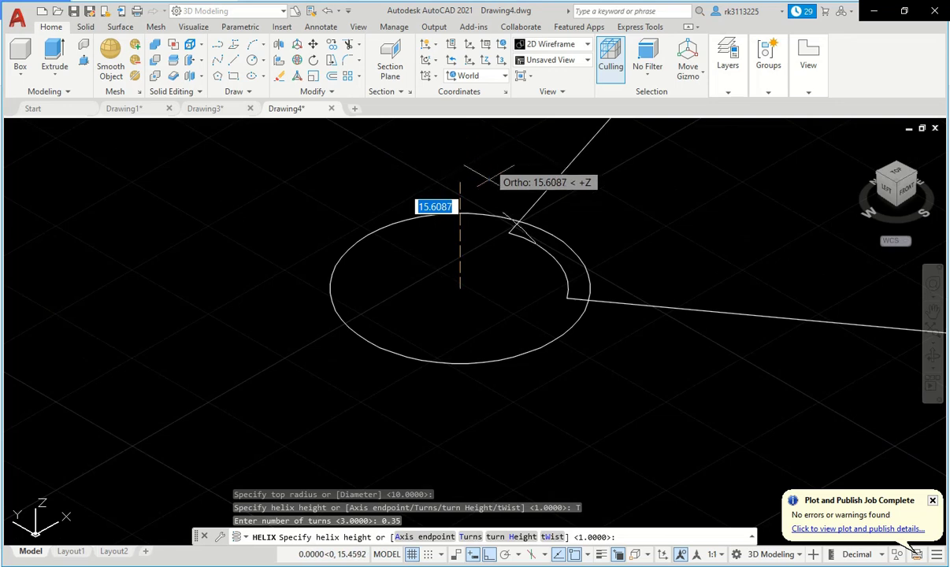
pyautogui.scroll(-3, 481, 271)
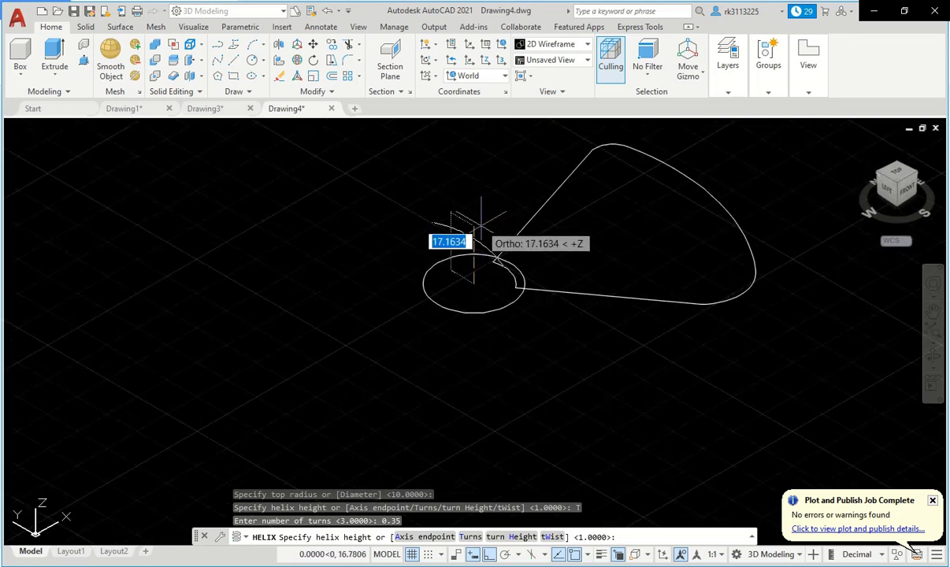
pyautogui.scroll(2, 481, 208)
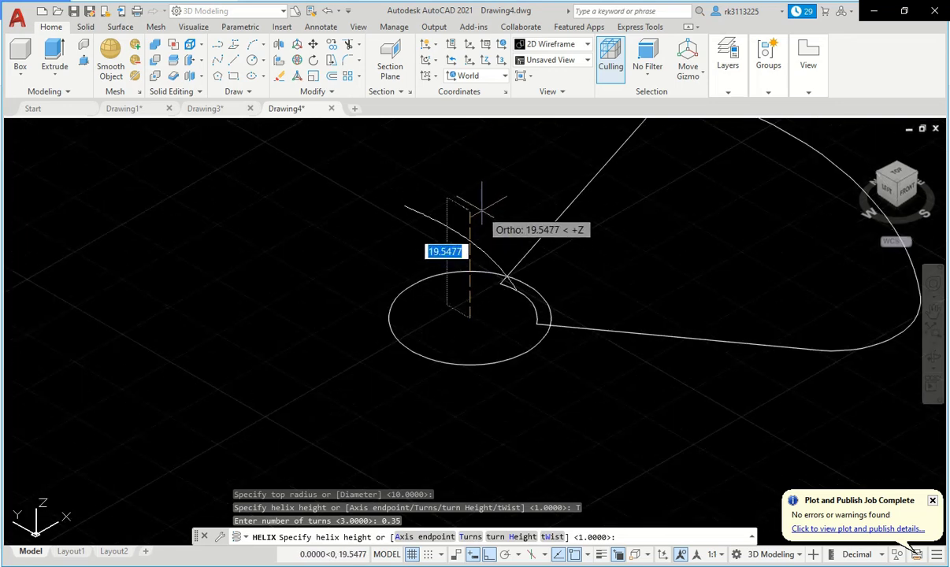
pyautogui.write('15')
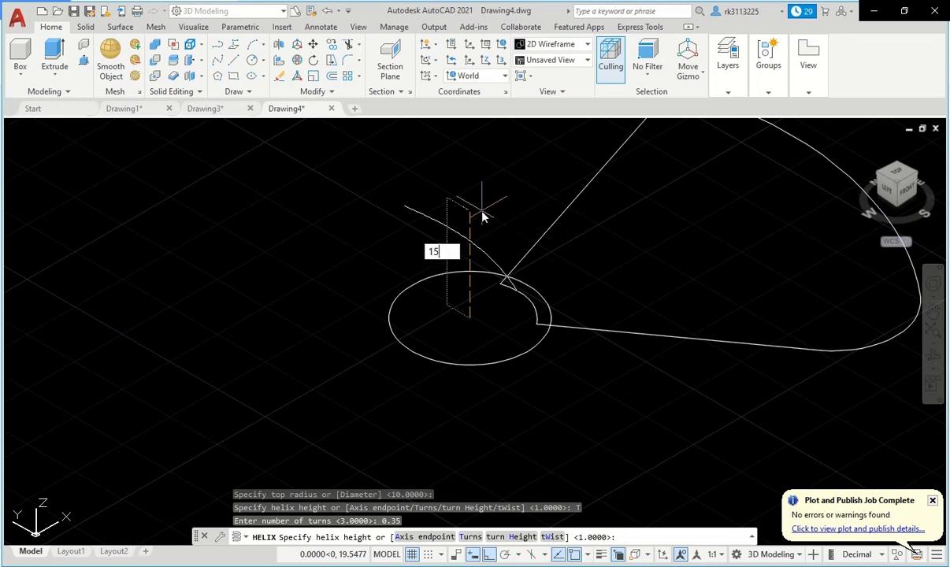
pyautogui.press('Return')
pyautogui.scroll(-2, 475, 316)
pyautogui.scroll(2, 475, 316)
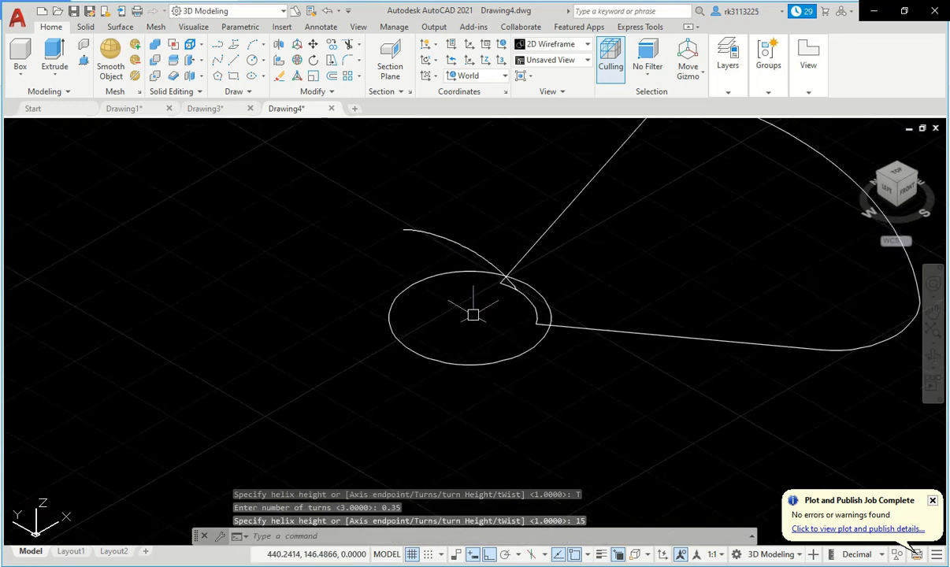
pyautogui.scroll(-2, 515, 276)
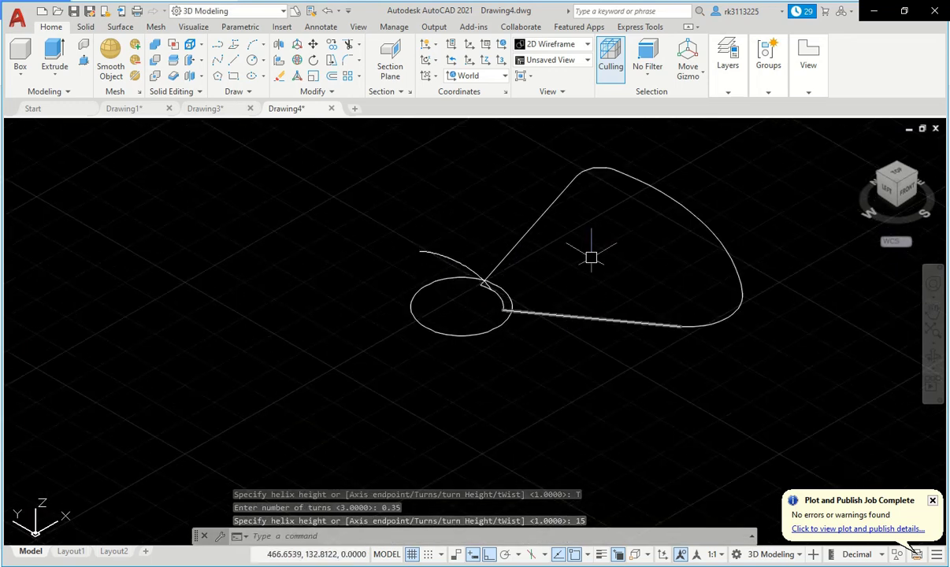
# Join all eight blade-outline edges into one polyline and verify the result
pyautogui.write('j')
pyautogui.press('Return')
pyautogui.click(701, 146)
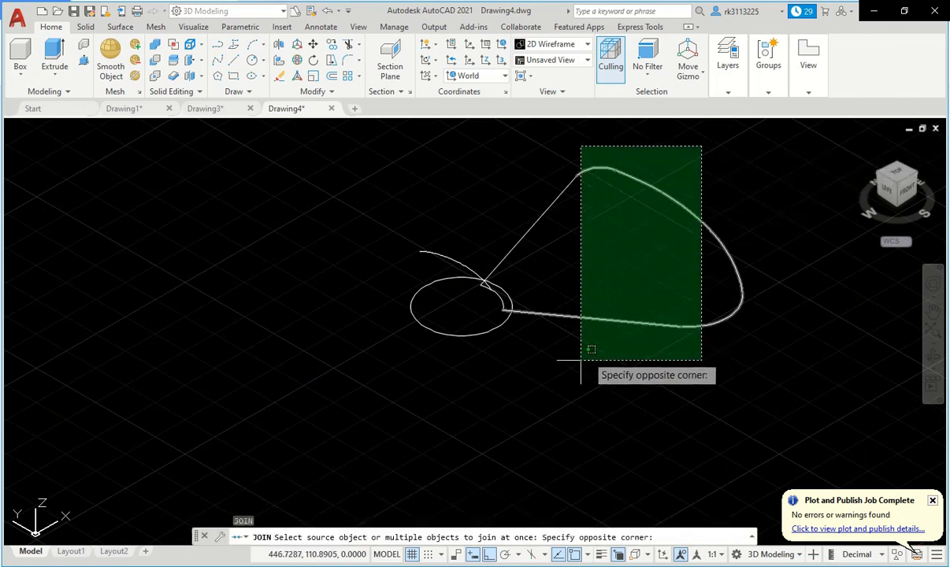
pyautogui.click(585, 367)
pyautogui.scroll(3, 520, 323)
pyautogui.click(495, 298)
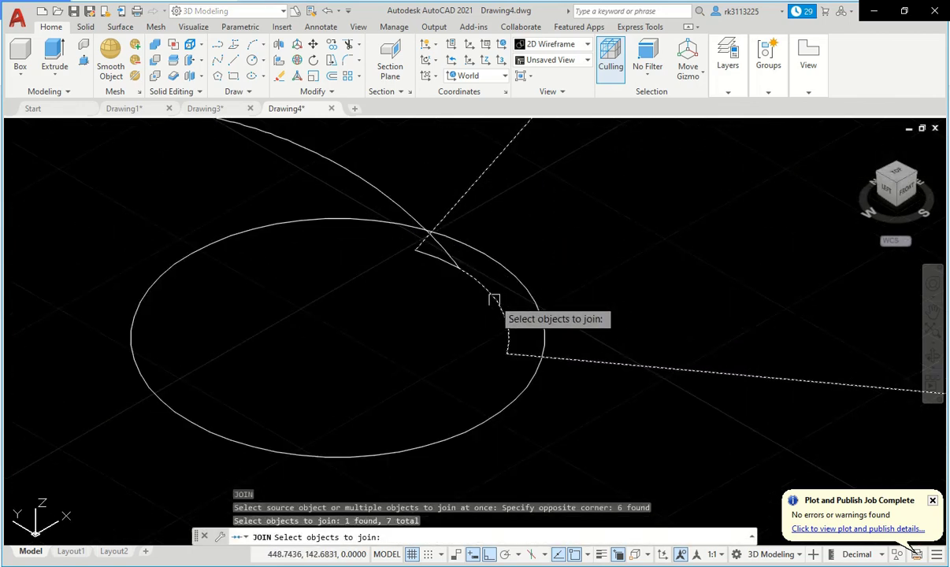
pyautogui.click(425, 256)
pyautogui.press('Return')
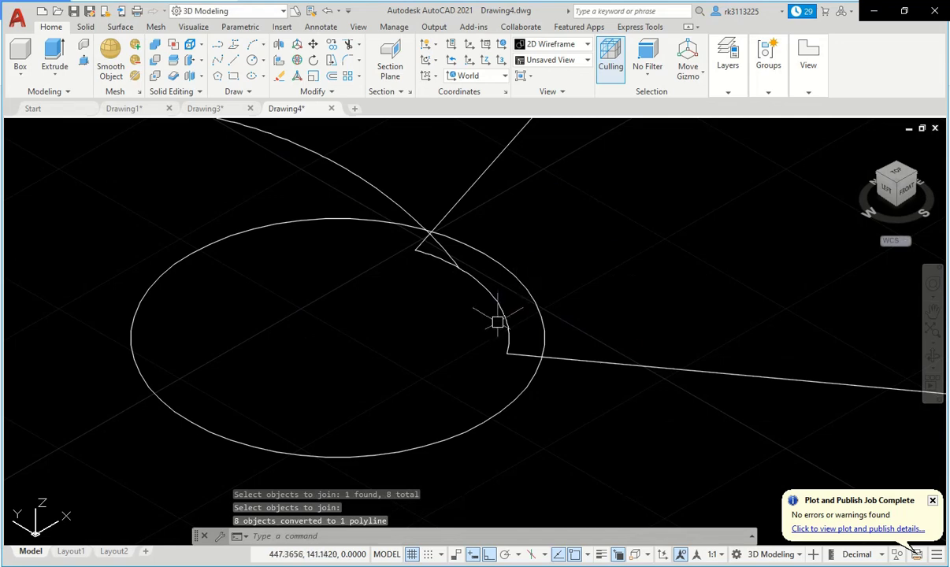
pyautogui.click(621, 364)
pyautogui.scroll(-3, 457, 392)
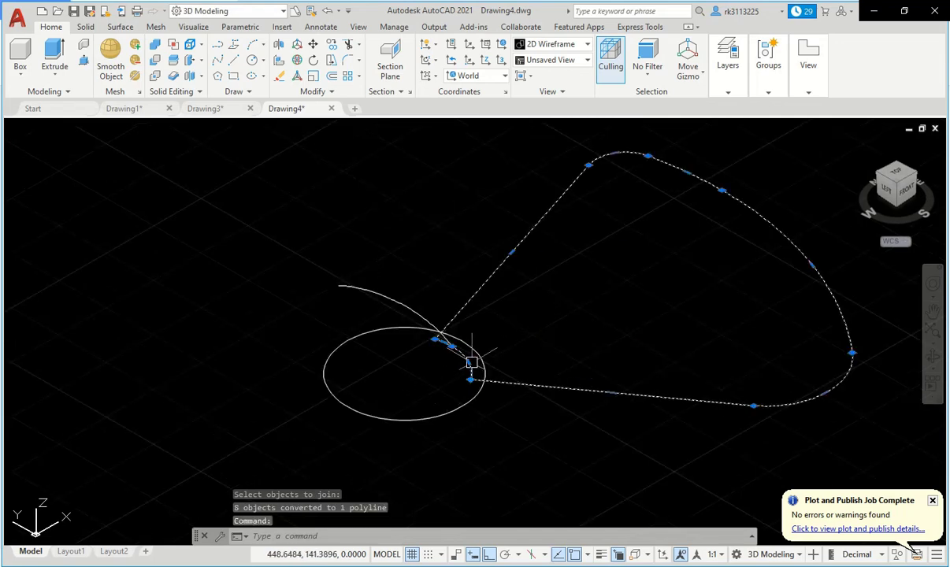
pyautogui.press('Escape')
pyautogui.scroll(3, 471, 363)
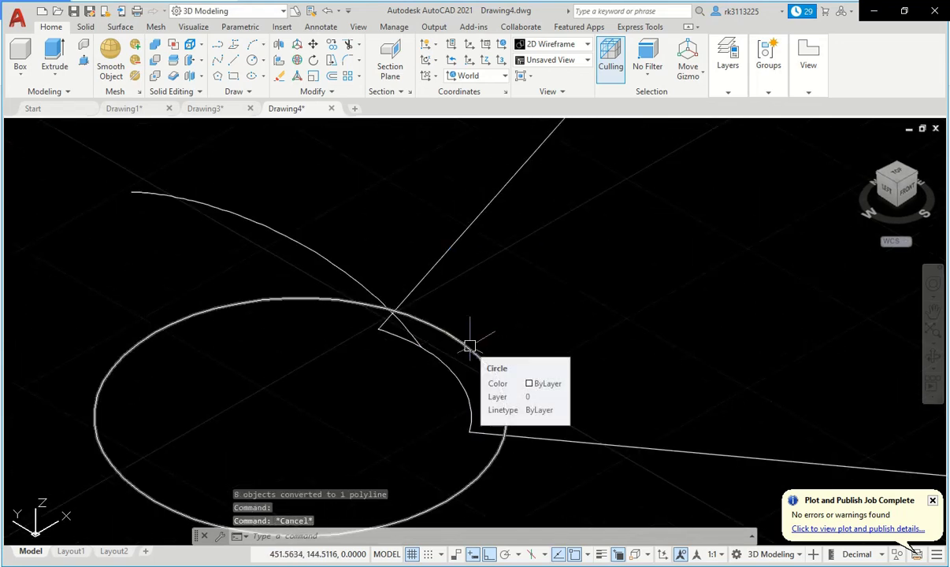
# Draw a single straight polyline segment about 92 units from the hub outward across the blade outline
pyautogui.write('pl')
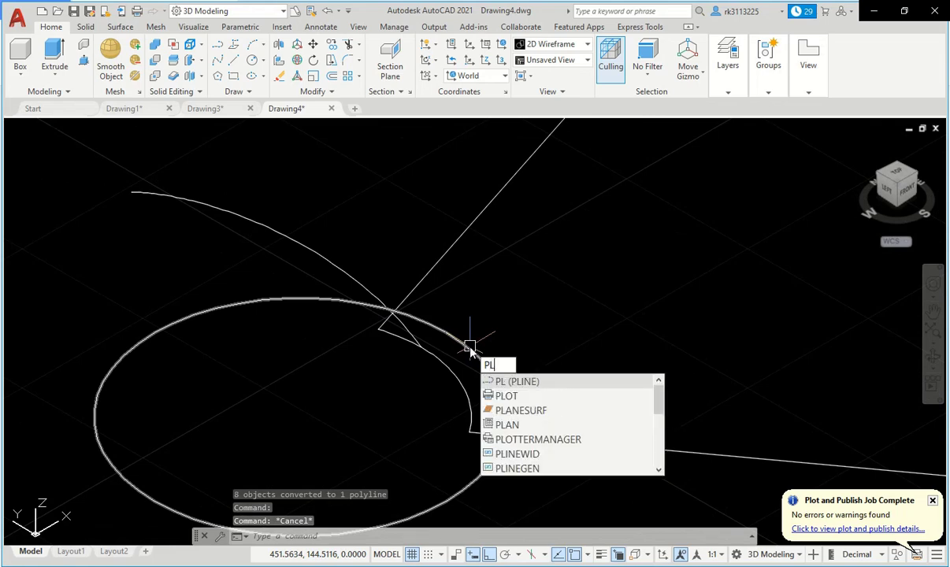
pyautogui.press('Escape')
pyautogui.write('pl')
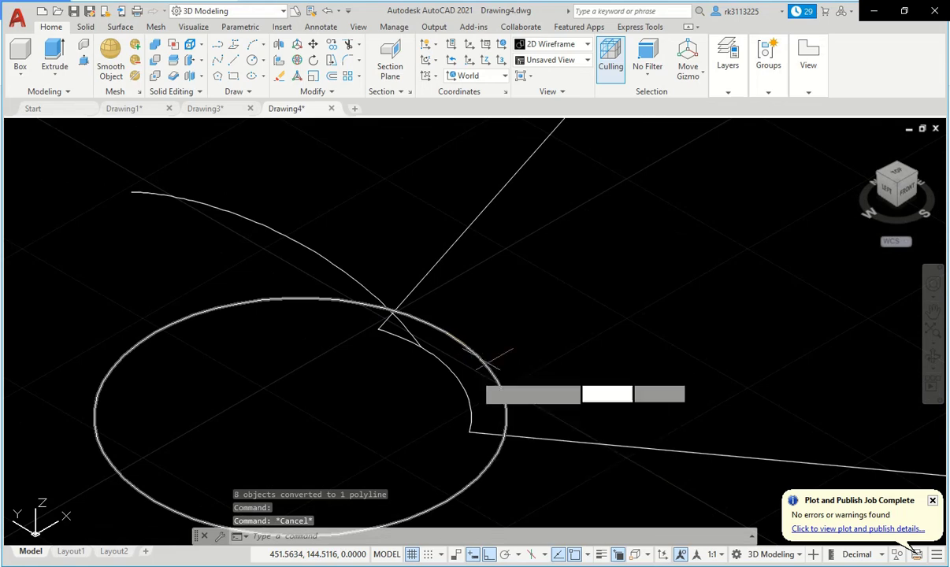
pyautogui.press('Return')
pyautogui.scroll(2, 410, 335)
pyautogui.scroll(2, 411, 334)
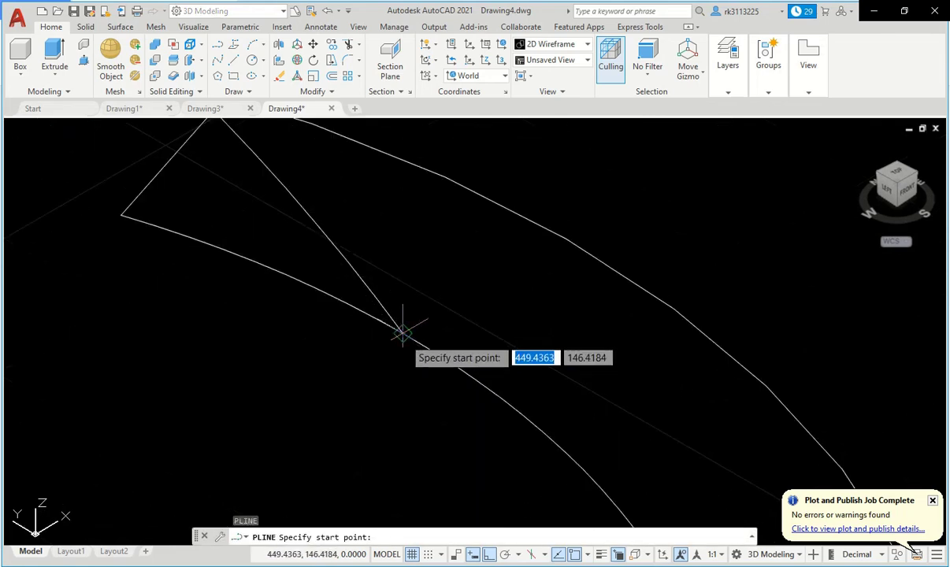
pyautogui.click(402, 330)
pyautogui.scroll(2, 390, 353)
pyautogui.scroll(-2, 390, 350)
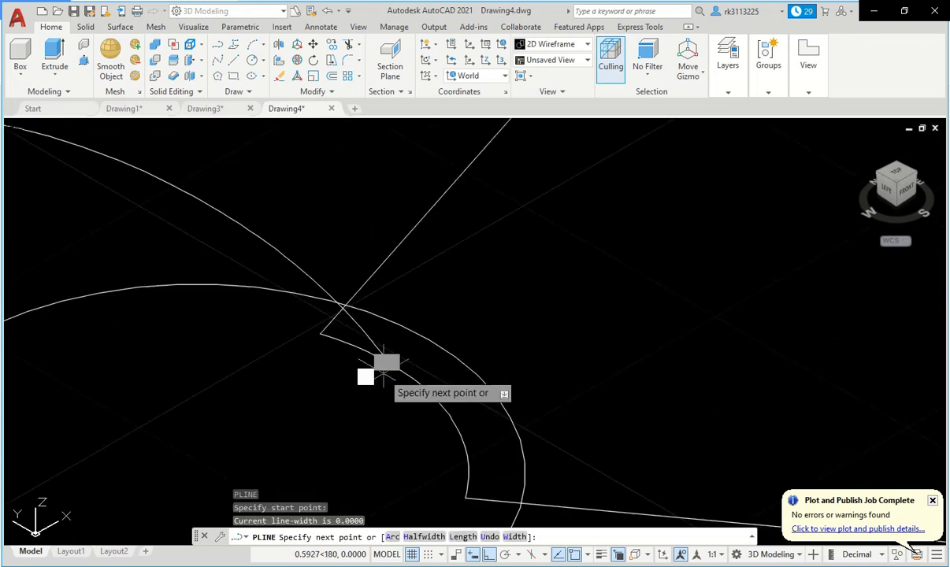
pyautogui.scroll(-2, 390, 351)
pyautogui.scroll(-2, 392, 352)
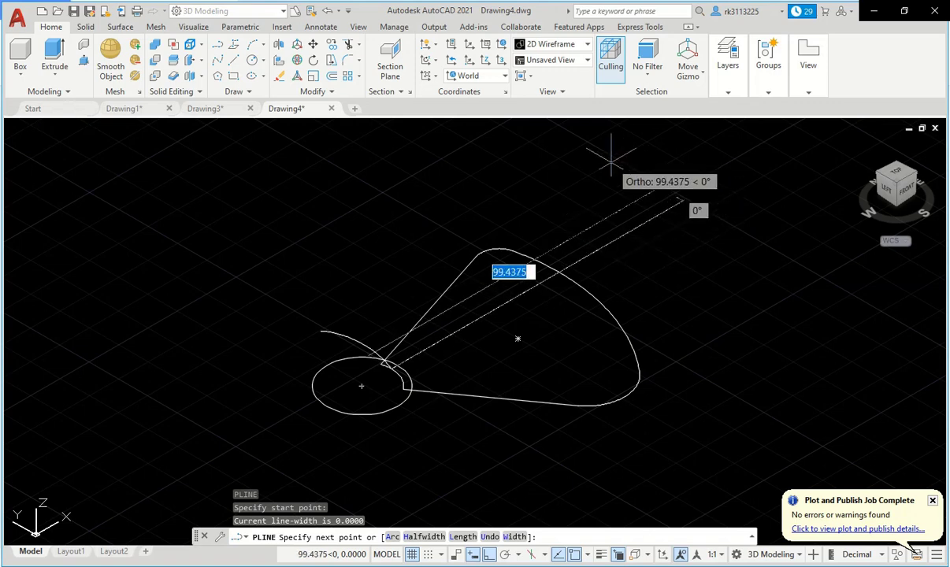
pyautogui.click(646, 211)
pyautogui.press('Escape')
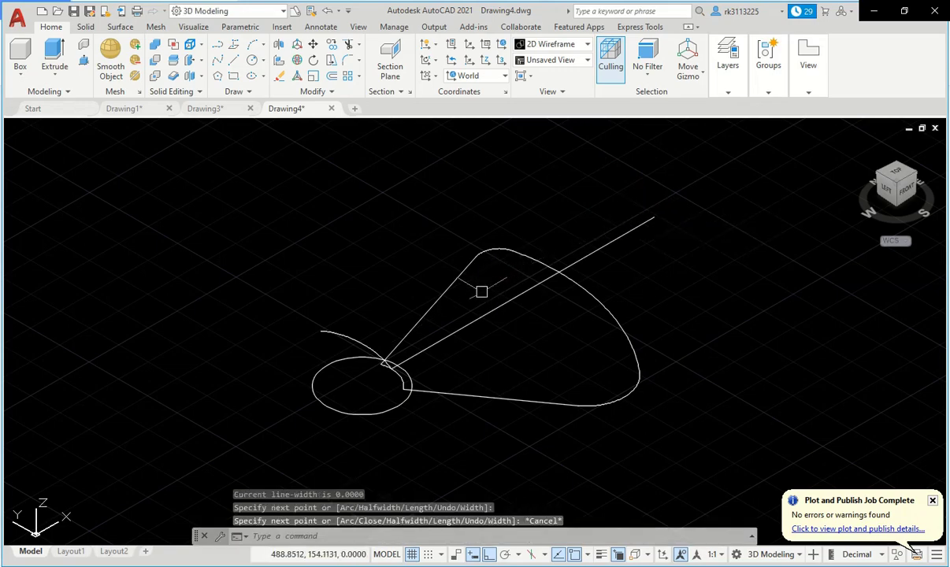
pyautogui.scroll(-2, 479, 304)
pyautogui.scroll(2, 590, 302)
pyautogui.scroll(-5, 590, 302)
pyautogui.scroll(6, 585, 308)
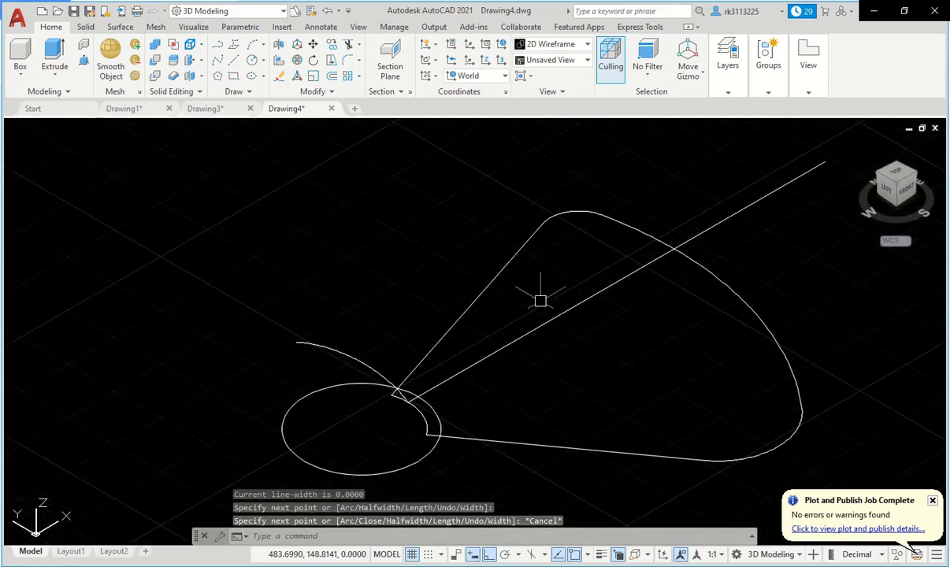
pyautogui.scroll(-1, 540, 302)
pyautogui.scroll(4, 456, 302)
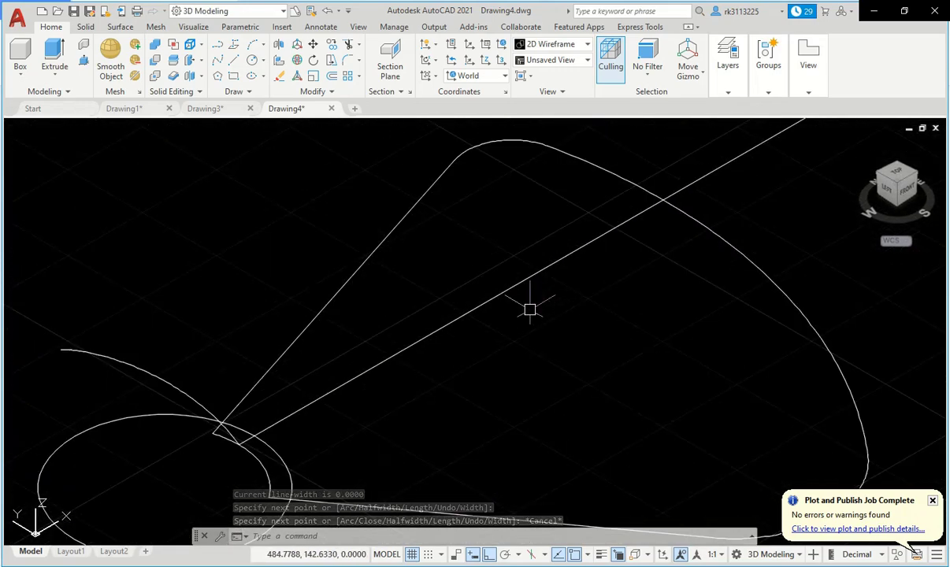
pyautogui.write('ss')
pyautogui.press('BackSpace')
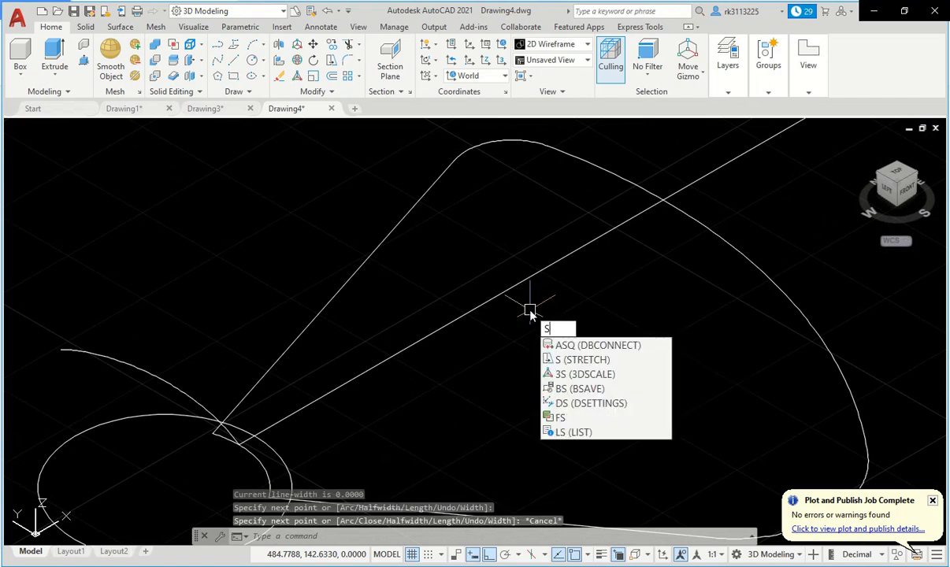
pyautogui.write('we')
pyautogui.press('Return')
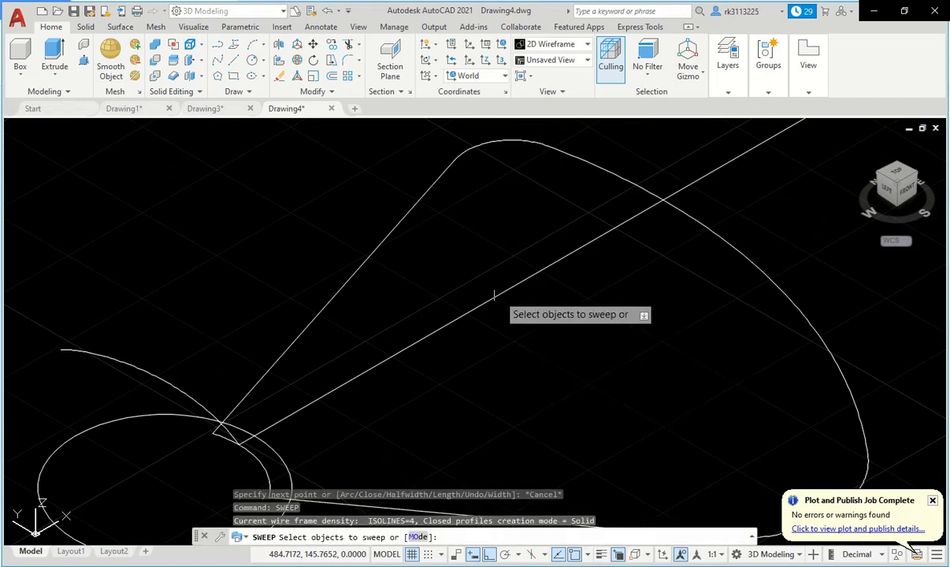
pyautogui.click(478, 306)
pyautogui.scroll(-2, 569, 306)
pyautogui.rightClick(375, 304)
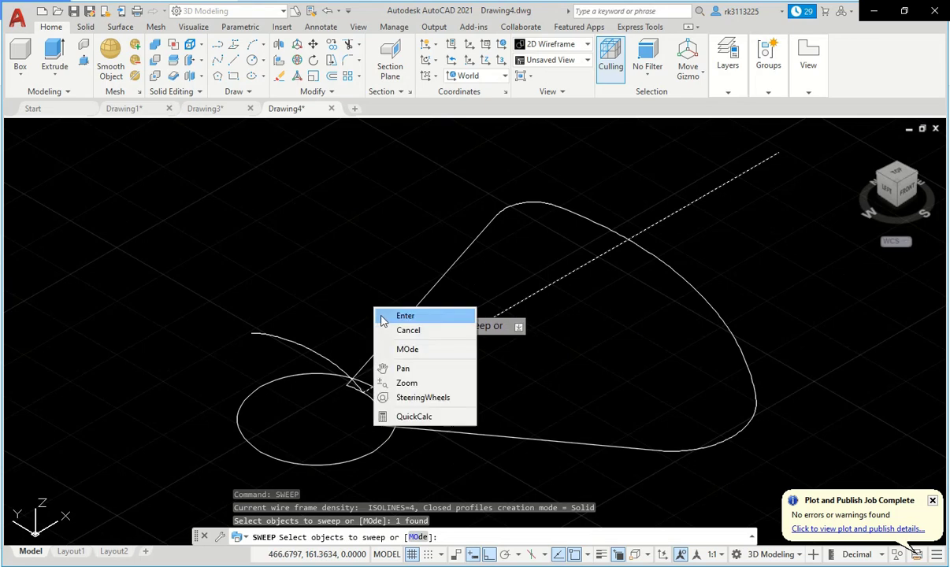
pyautogui.click(394, 313)
pyautogui.click(316, 355)
pyautogui.scroll(-2, 488, 366)
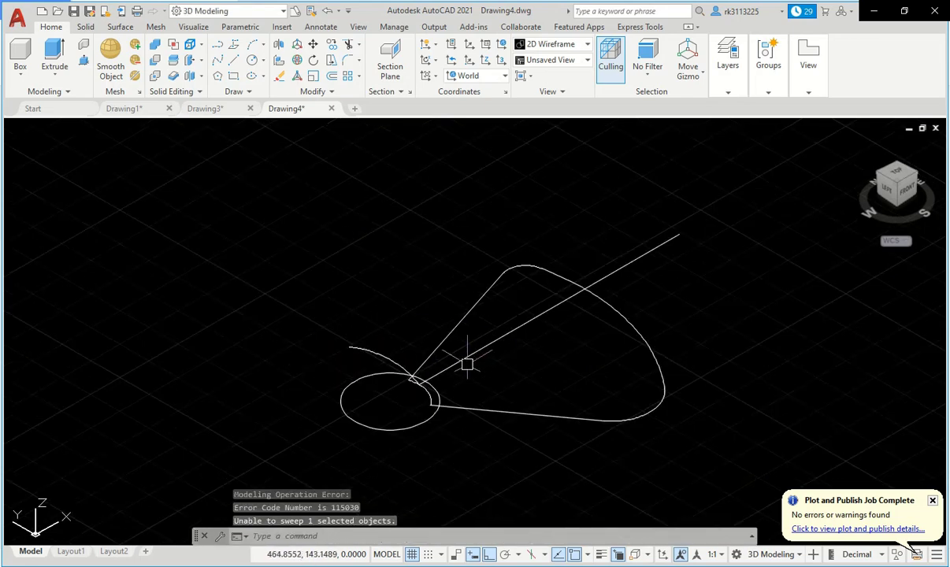
pyautogui.scroll(4, 452, 364)
pyautogui.scroll(2, 426, 404)
pyautogui.scroll(1, 468, 373)
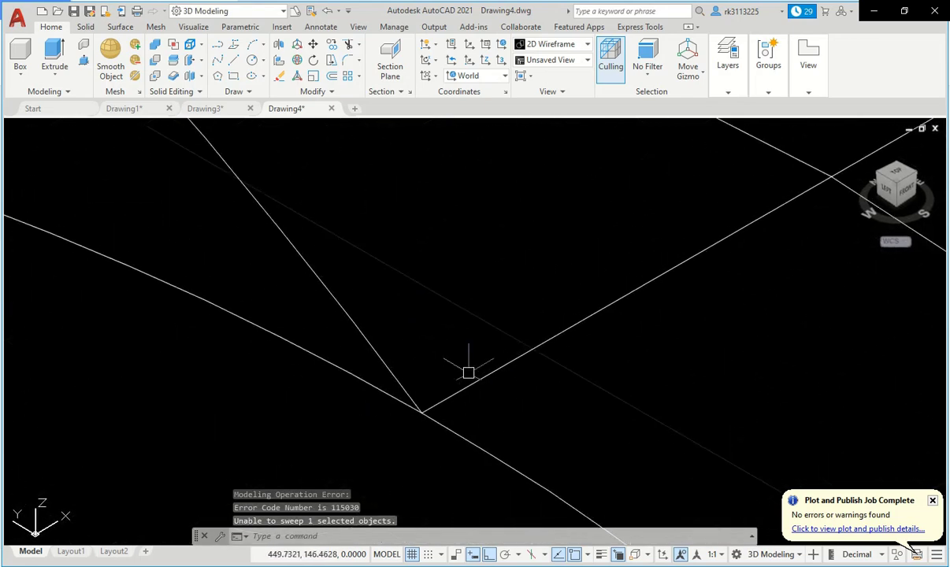
pyautogui.scroll(1, 424, 403)
pyautogui.scroll(1, 420, 451)
pyautogui.scroll(-1, 421, 451)
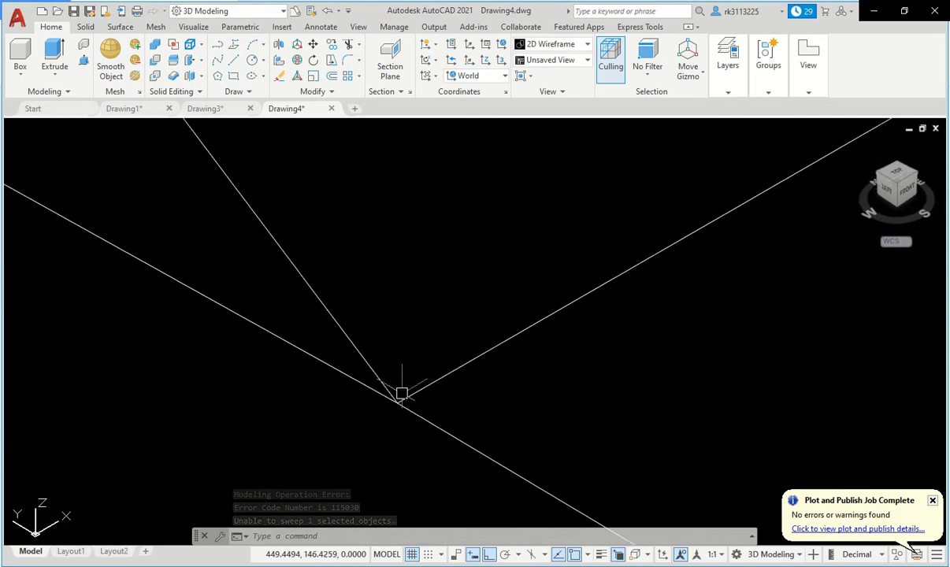
pyautogui.scroll(-1, 402, 392)
pyautogui.scroll(-2, 402, 399)
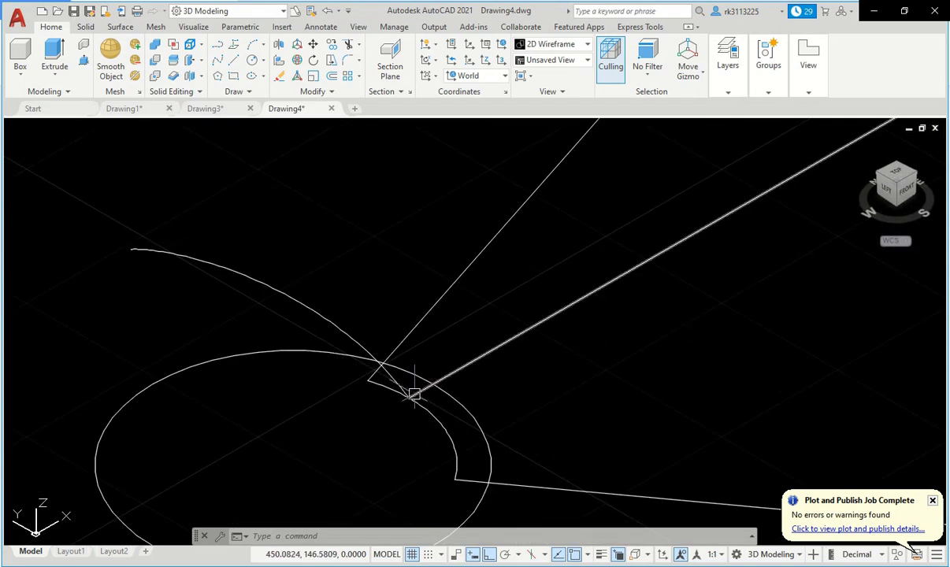
pyautogui.scroll(-2, 418, 401)
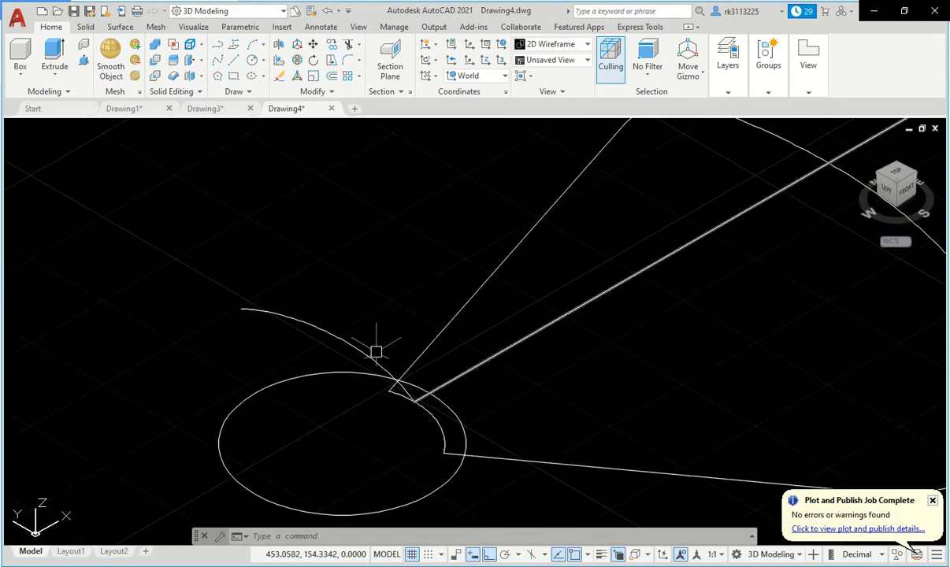
pyautogui.scroll(-5, 674, 264)
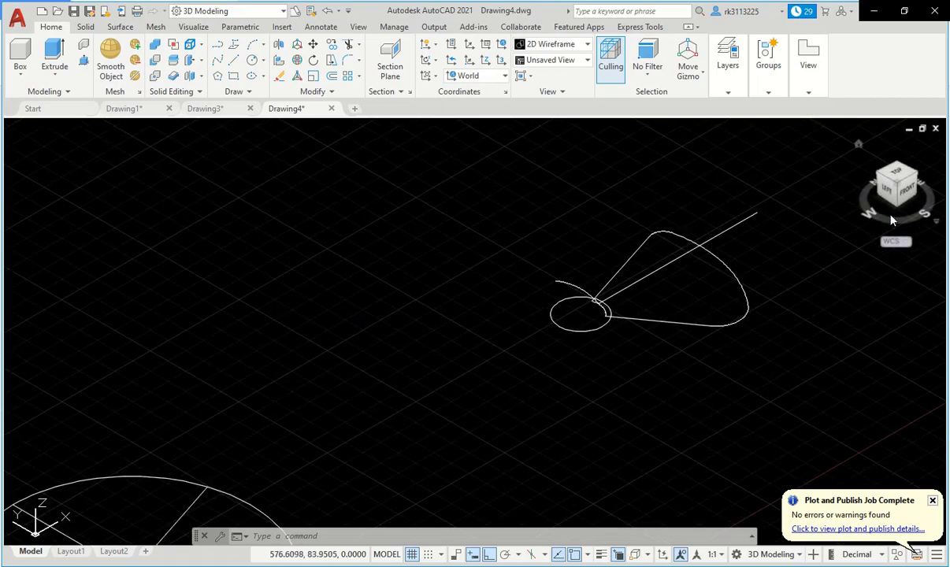
pyautogui.rightClick(772, 272)
pyautogui.click(812, 409)
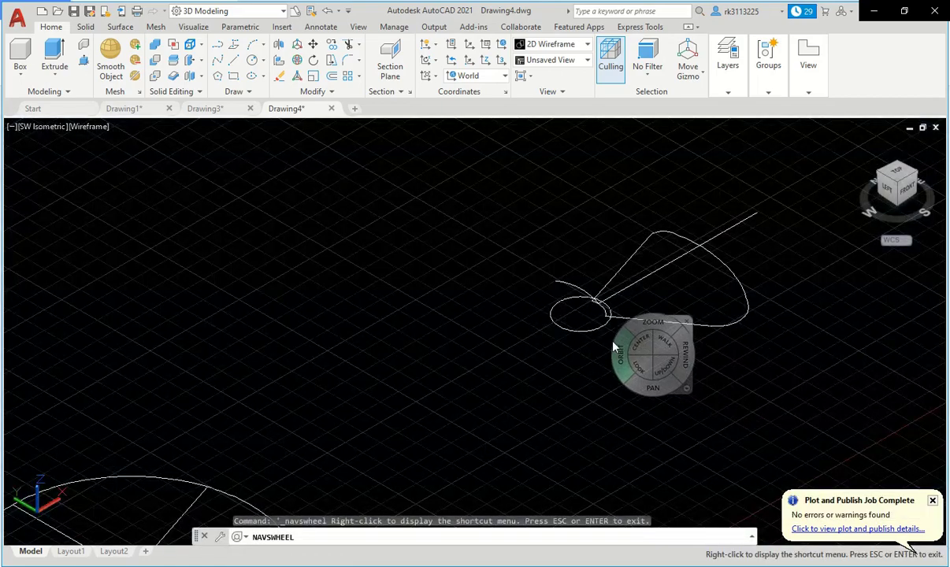
pyautogui.moveTo(614, 347)
pyautogui.mouseDown()
pyautogui.moveTo(754, 292)
pyautogui.moveTo(670, 322)
pyautogui.moveTo(502, 334)
pyautogui.moveTo(614, 333)
pyautogui.moveTo(635, 350)
pyautogui.moveTo(591, 387)
pyautogui.moveTo(552, 363)
pyautogui.moveTo(564, 331)
pyautogui.mouseUp()
pyautogui.press('Escape')
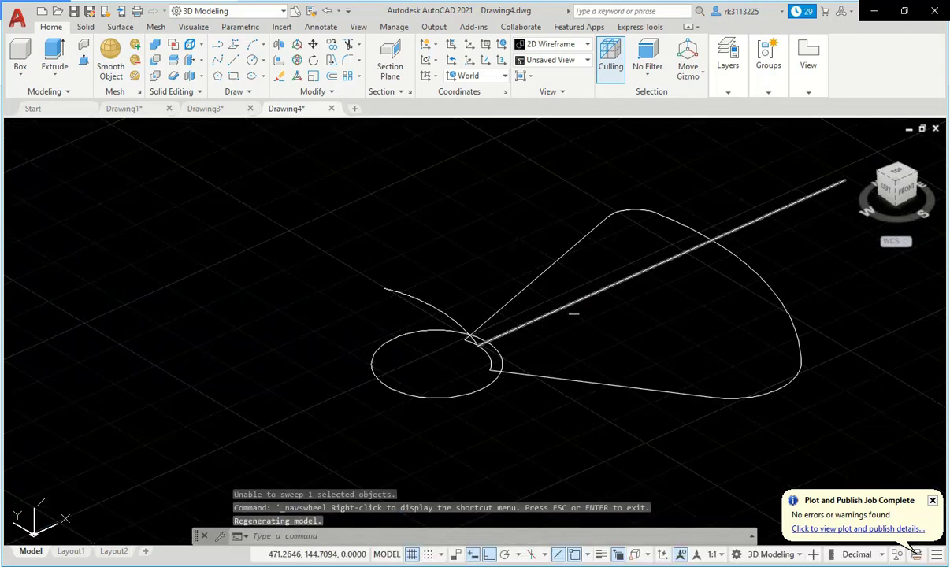
pyautogui.click(60, 72)
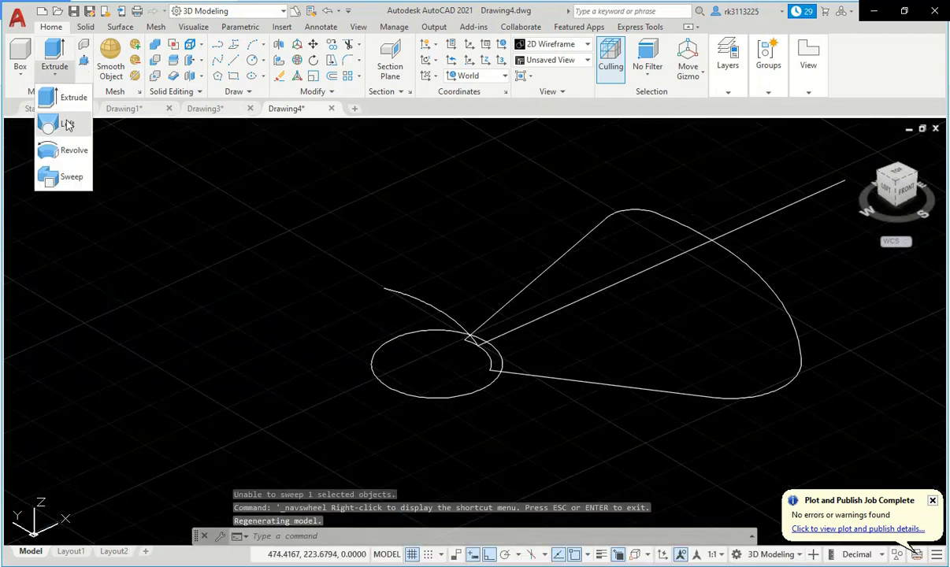
pyautogui.click(75, 181)
pyautogui.click(569, 303)
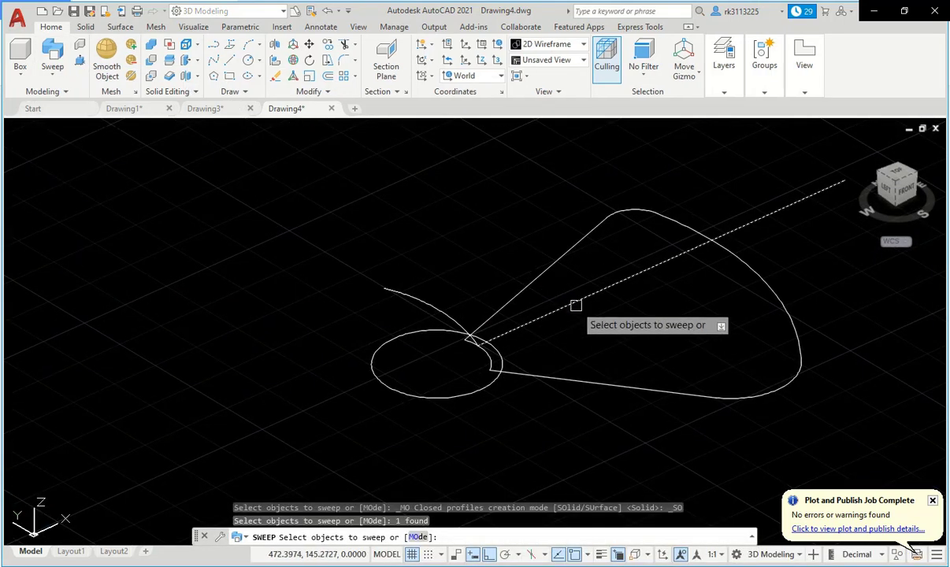
pyautogui.rightClick(473, 270)
pyautogui.click(489, 278)
pyautogui.click(414, 299)
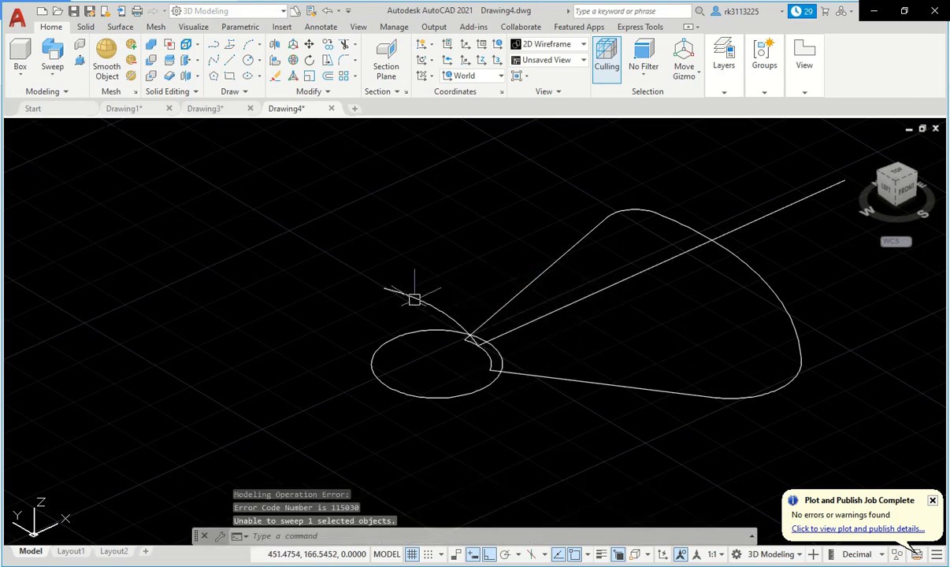
pyautogui.keyDown('shift'); pyautogui.moveTo(415, 299); pyautogui.dragTo(402, 305, button='middle'); pyautogui.keyUp('shift')
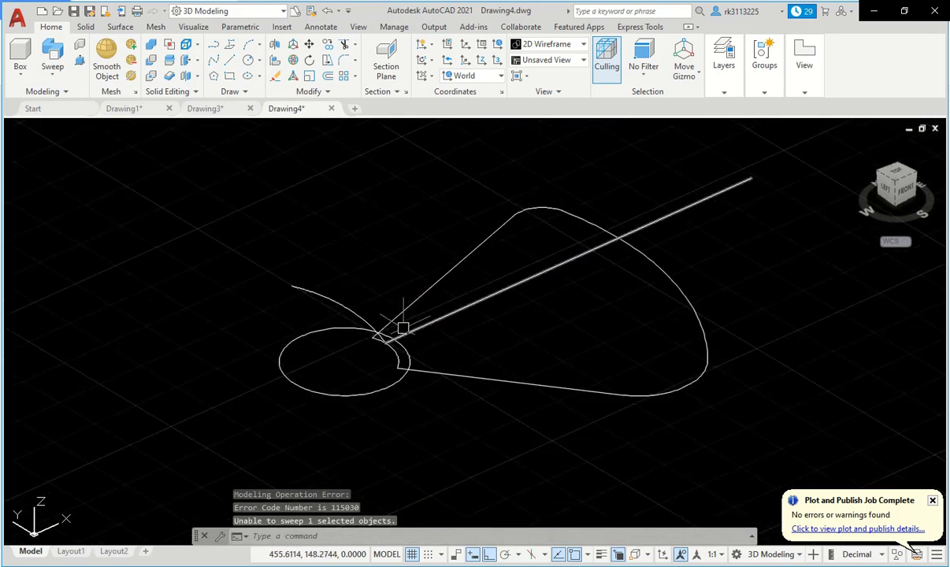
# Erase the old sweep path and draw a helix on the small circle, radius 10, height 10
pyautogui.write('e')
pyautogui.press('Return')
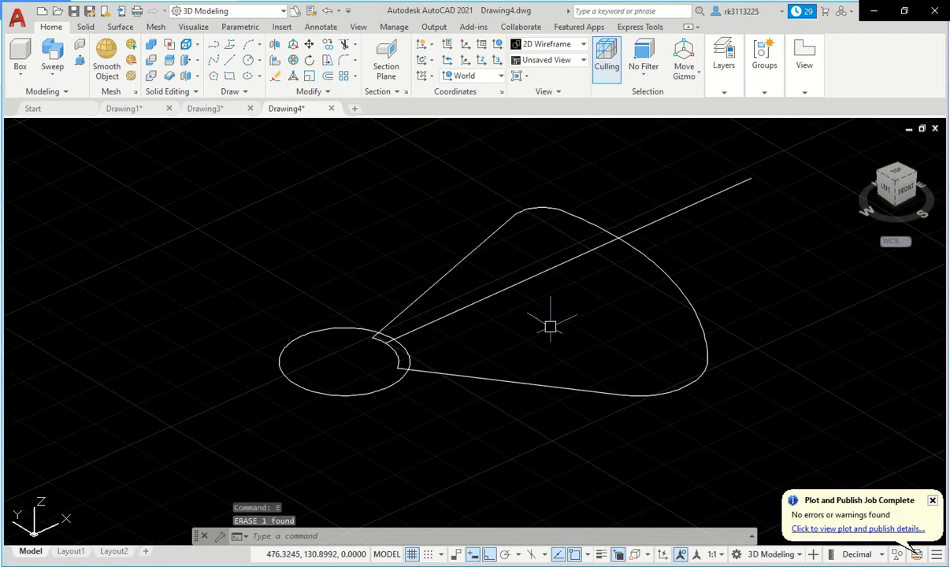
pyautogui.write('x')
pyautogui.press('Return')
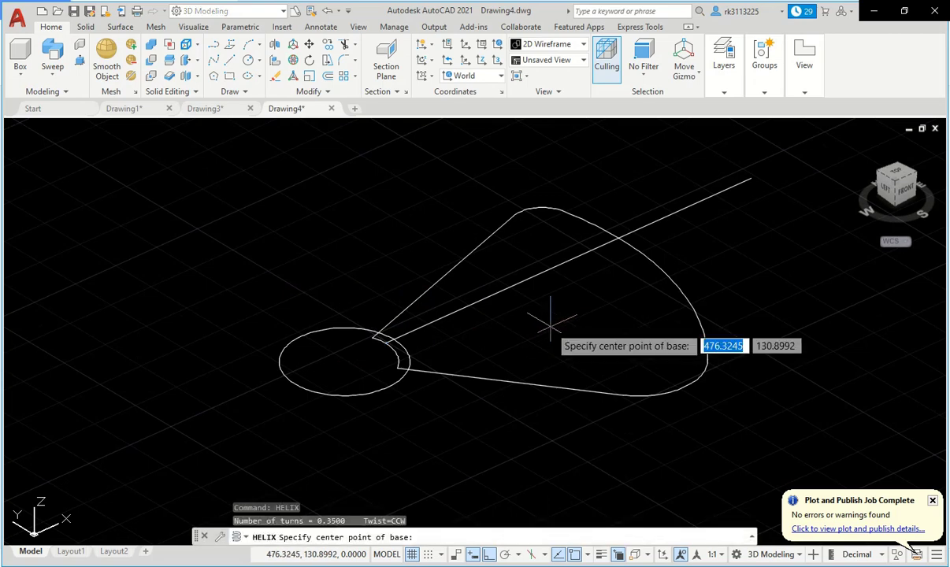
pyautogui.click(344, 361)
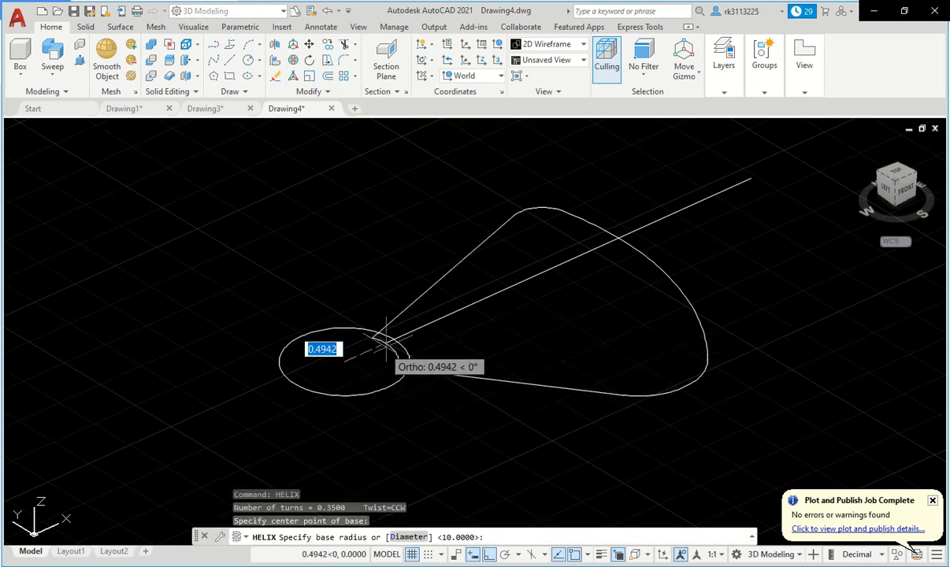
pyautogui.scroll(4, 390, 349)
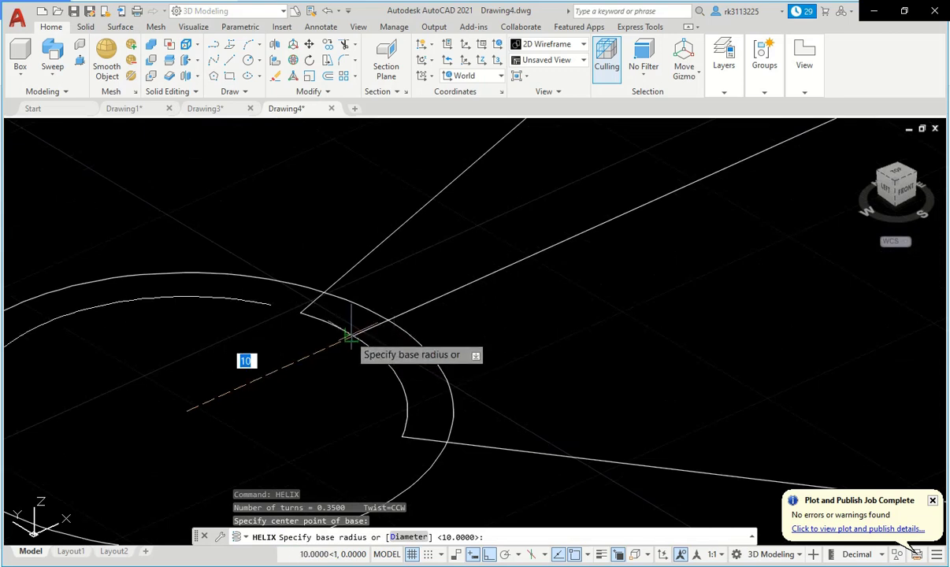
pyautogui.press('Return')
pyautogui.press('Return')
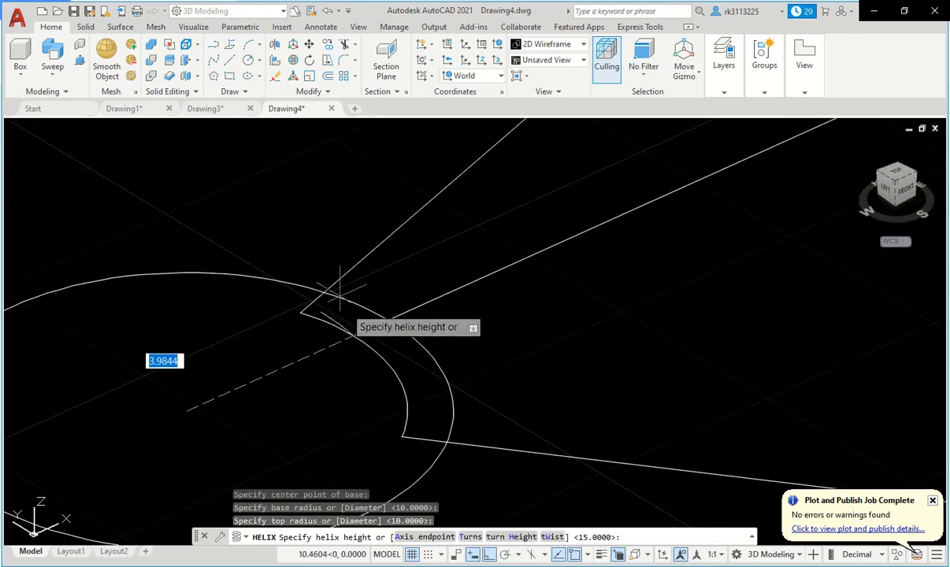
pyautogui.scroll(-4, 344, 211)
pyautogui.write('10')
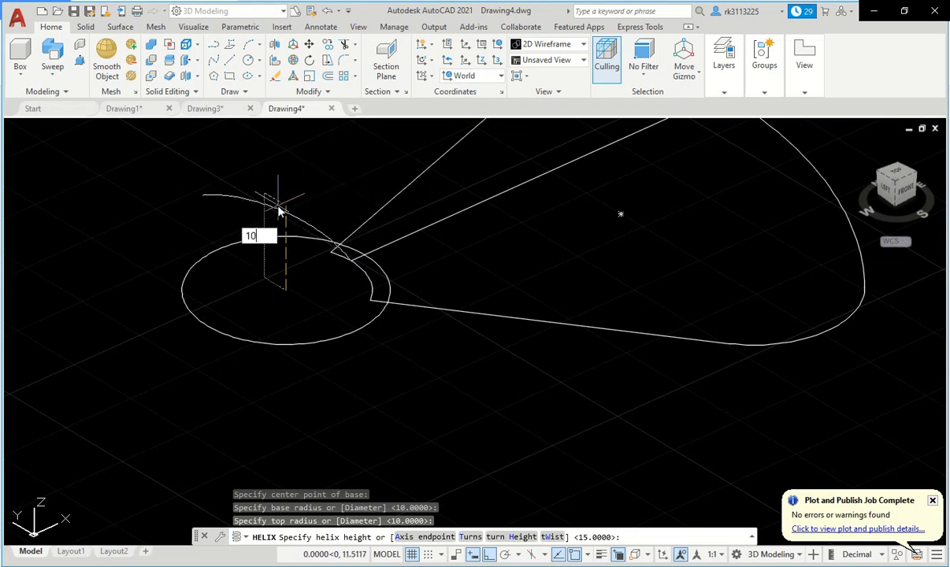
pyautogui.press('Return')
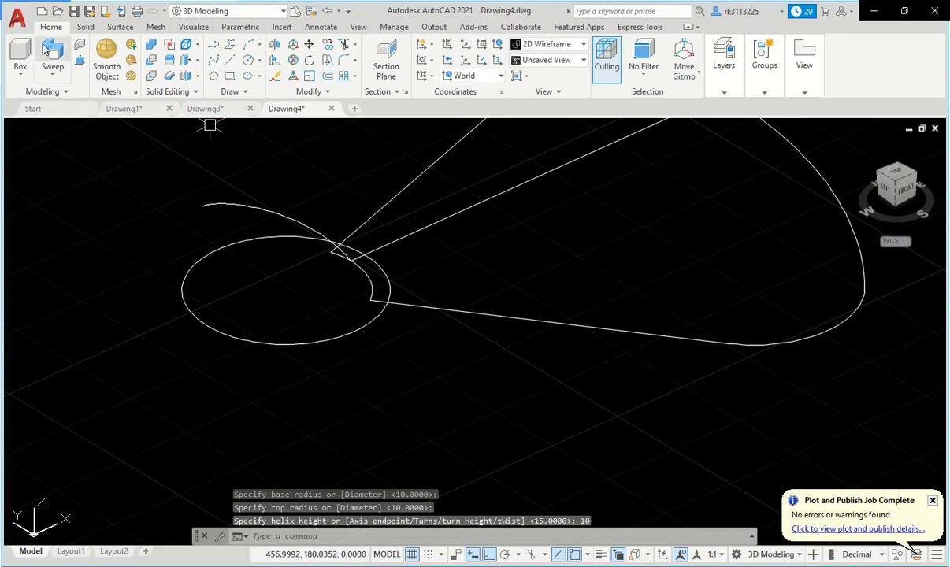
# Attempt to sweep the blade profile along the helix path
pyautogui.click(45, 50)
pyautogui.click(396, 234)
pyautogui.rightClick(319, 194)
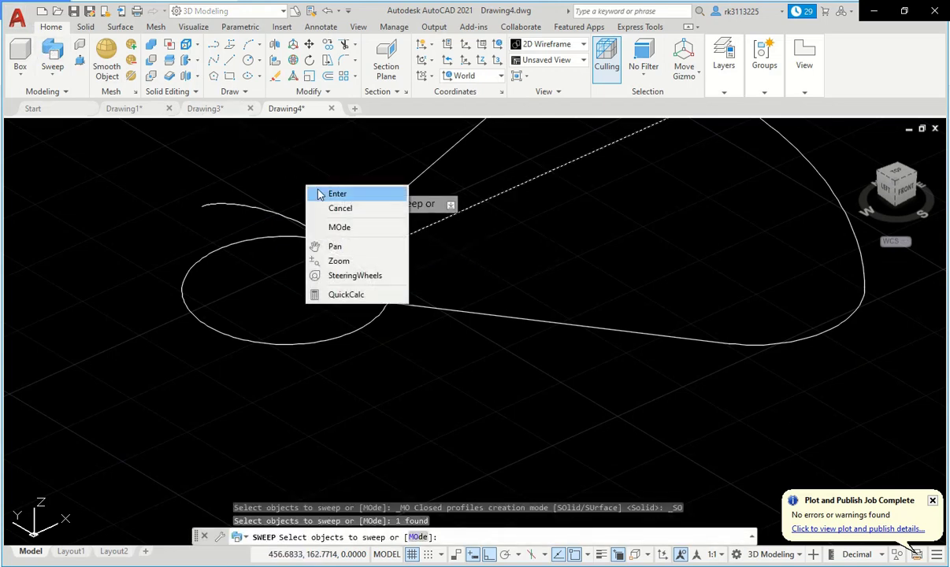
pyautogui.click(319, 193)
pyautogui.click(313, 223)
# Orbit and zoom around the model to inspect the failed sweep
pyautogui.moveTo(313, 222)
pyautogui.keyDown('shift'); pyautogui.mouseDown(button='middle')
pyautogui.moveTo(366, 250)
pyautogui.moveTo(326, 237)
pyautogui.mouseUp(button='middle'); pyautogui.keyUp('shift')
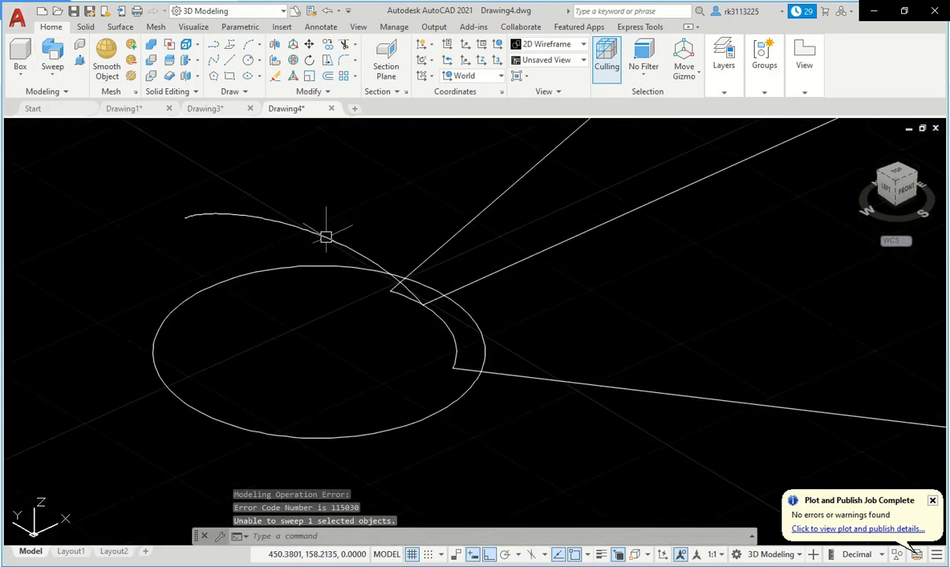
pyautogui.scroll(-2, 326, 237)
pyautogui.scroll(-4, 360, 314)
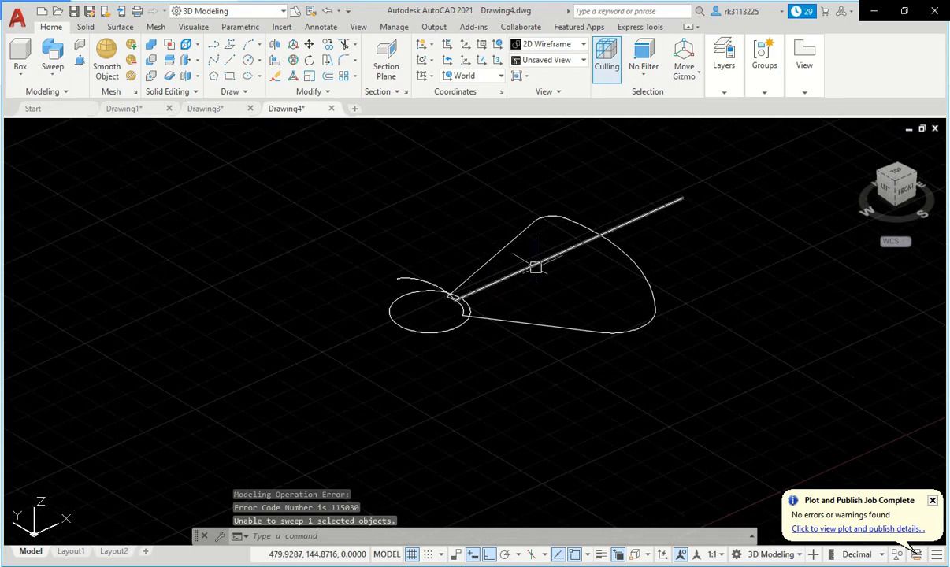
pyautogui.scroll(5, 458, 308)
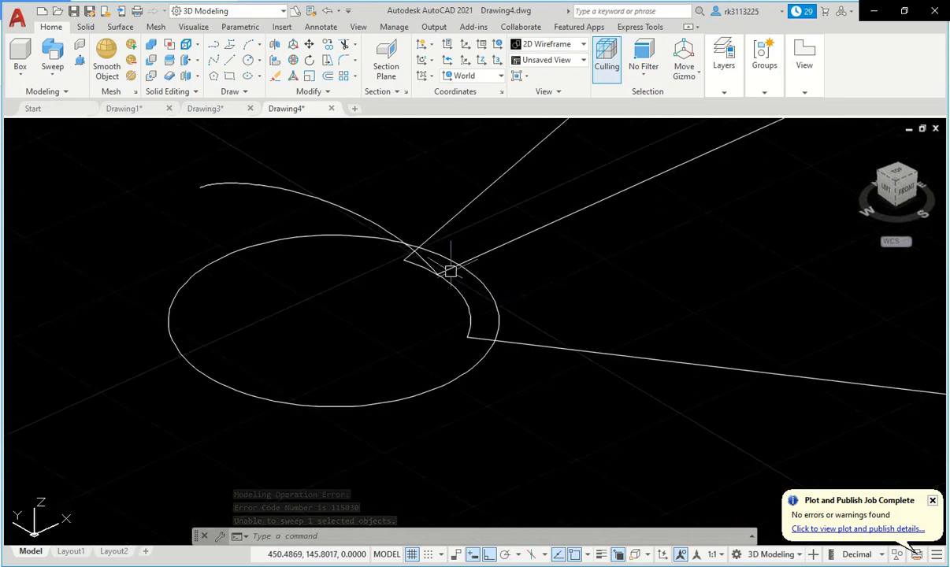
pyautogui.scroll(4, 450, 271)
pyautogui.scroll(2, 337, 306)
pyautogui.scroll(2, 425, 260)
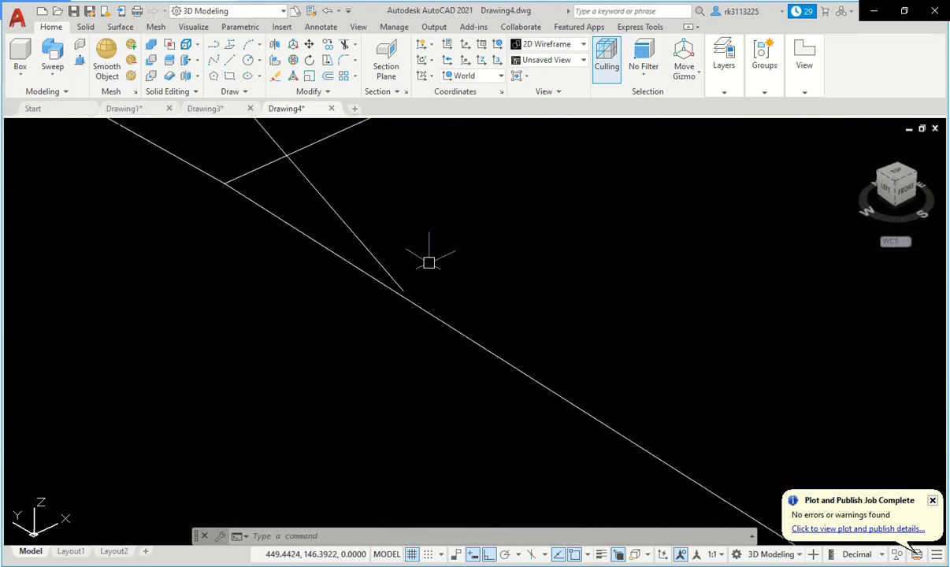
pyautogui.scroll(2, 394, 260)
pyautogui.scroll(2, 386, 264)
pyautogui.scroll(2, 386, 263)
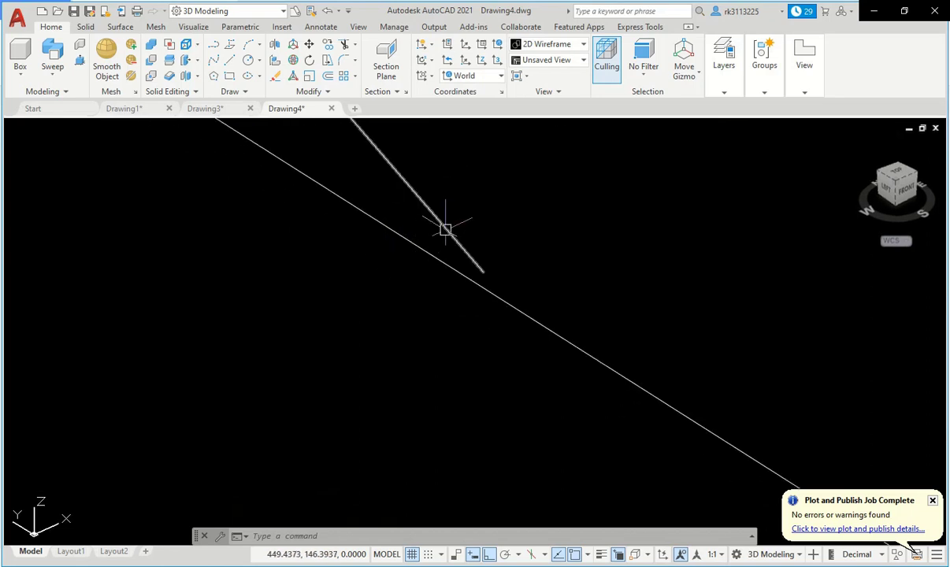
pyautogui.scroll(-4, 494, 233)
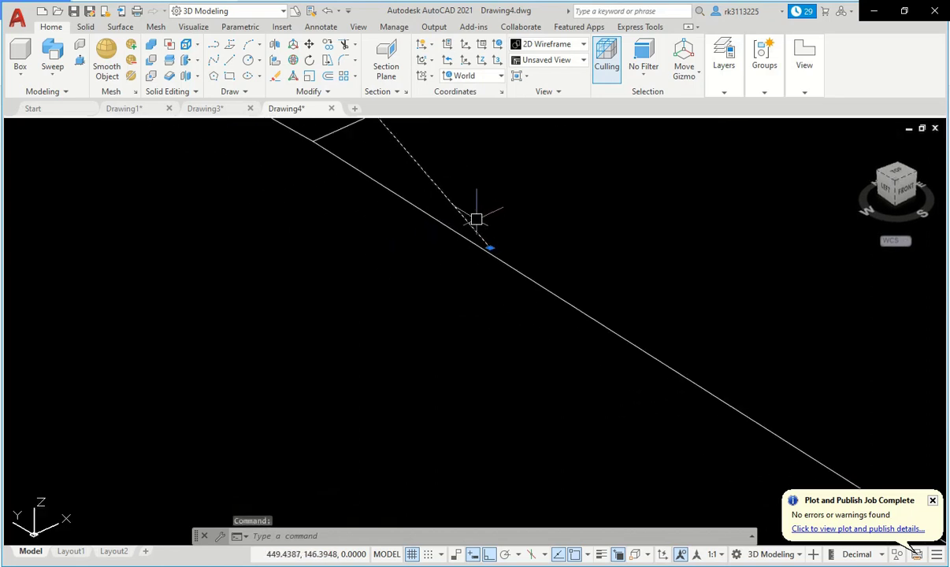
pyautogui.scroll(-4, 461, 309)
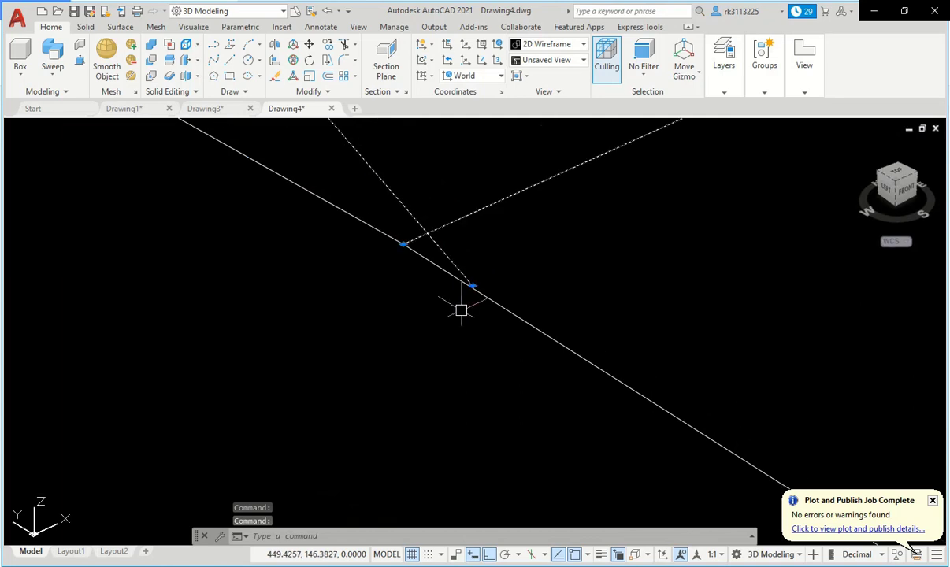
pyautogui.scroll(-3, 487, 272)
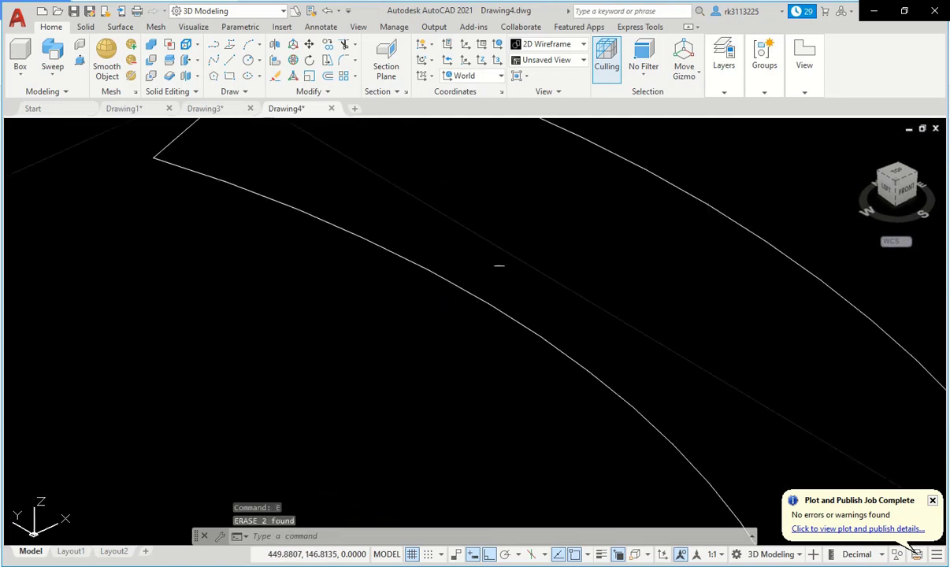
pyautogui.scroll(-3, 497, 261)
pyautogui.write('HEL')
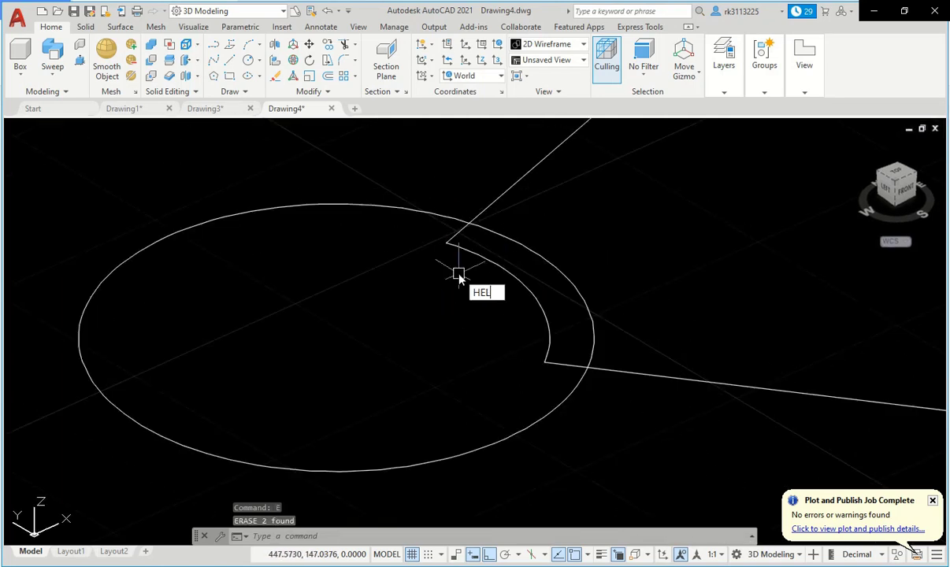
# Draw a new helix at the circle's centre with default radii and height 15
pyautogui.write('IX')
pyautogui.press('Return')
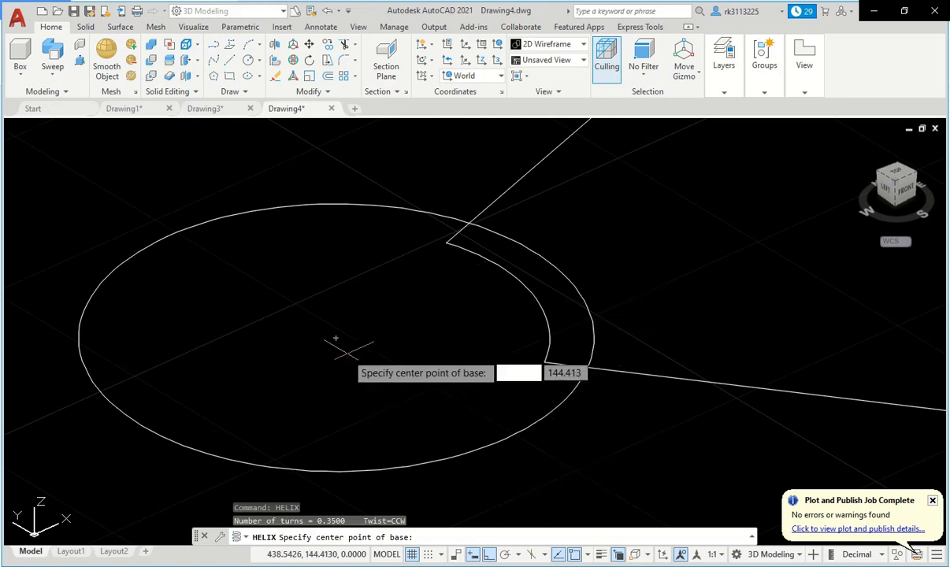
pyautogui.click(335, 339)
pyautogui.scroll(3, 520, 272)
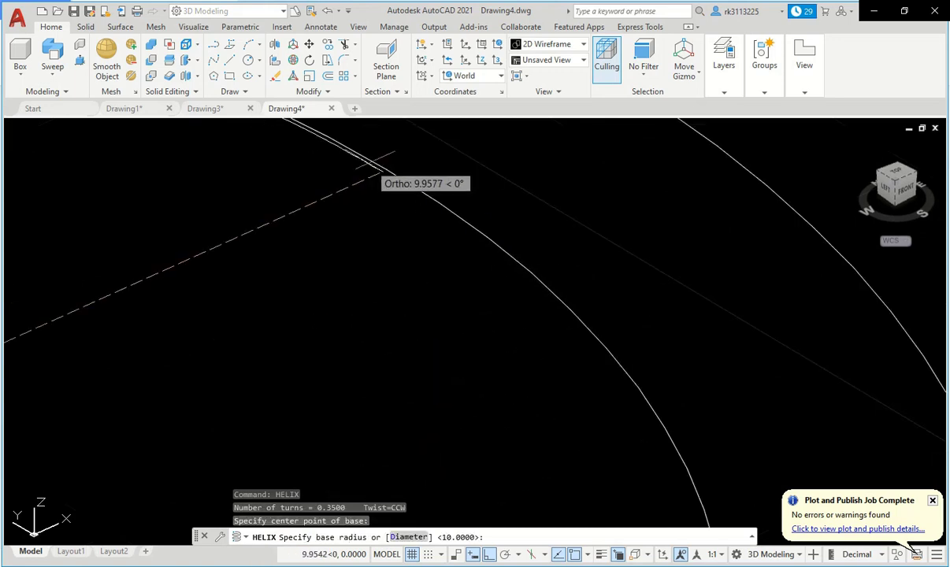
pyautogui.scroll(3, 382, 165)
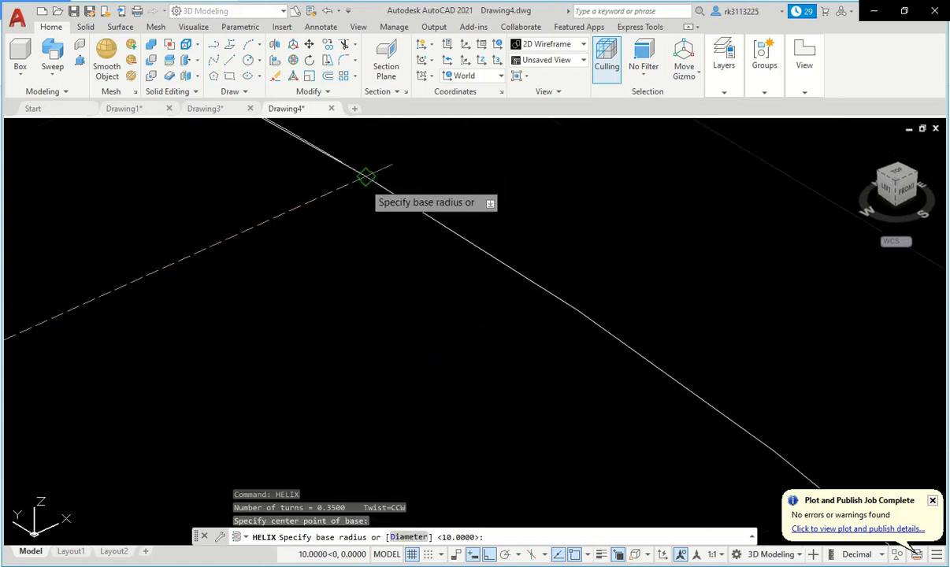
pyautogui.press('Return')
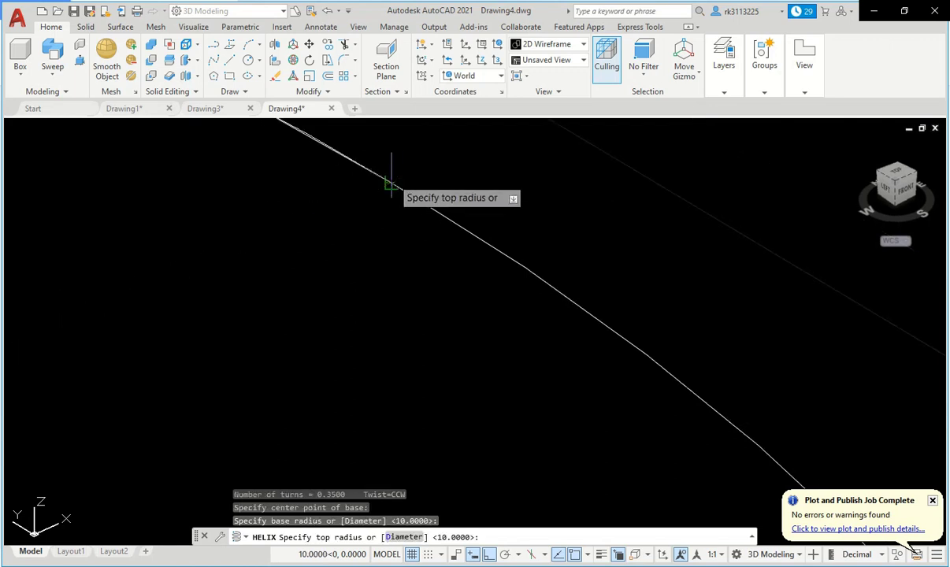
pyautogui.press('Return')
pyautogui.scroll(-2, 429, 180)
pyautogui.scroll(-2, 455, 175)
pyautogui.scroll(-2, 460, 205)
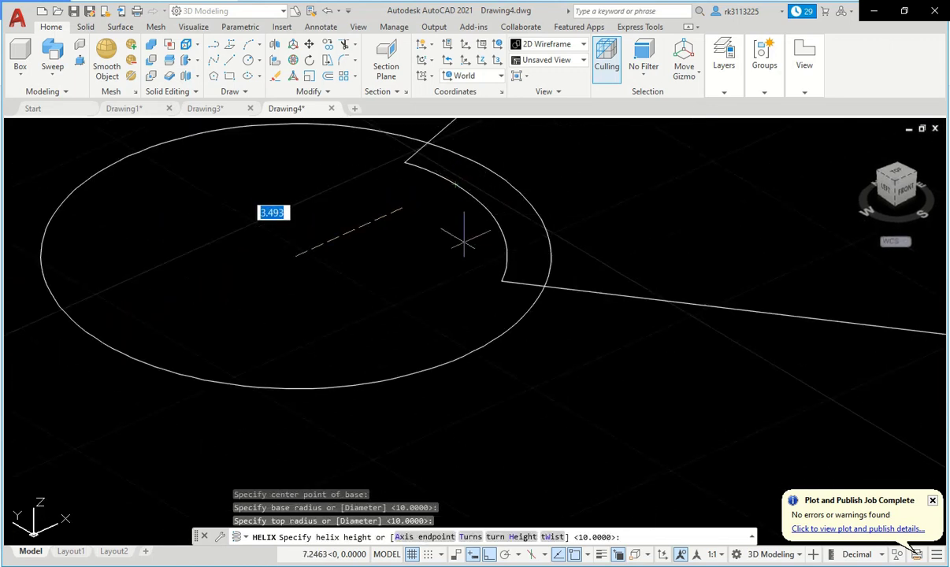
pyautogui.scroll(-3, 464, 240)
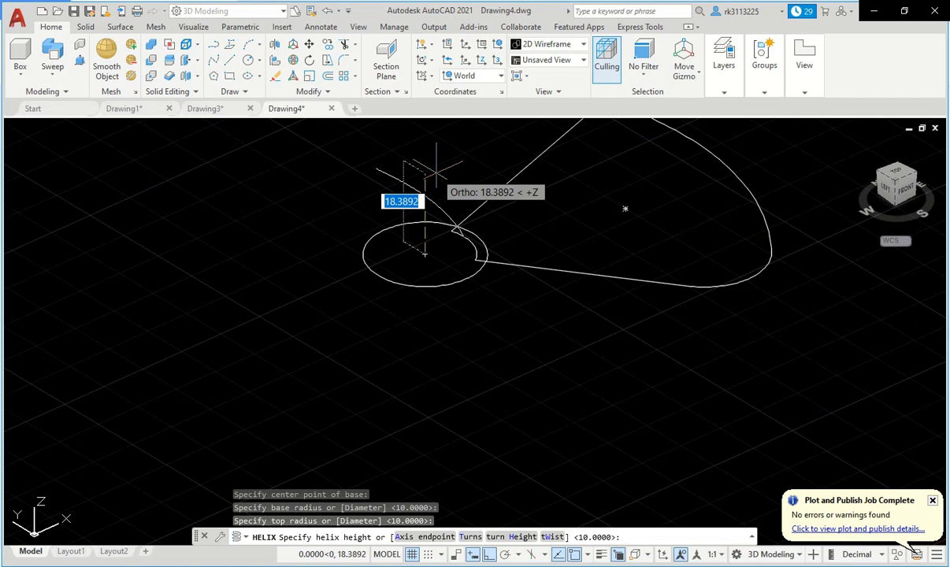
pyautogui.write('15')
pyautogui.press('Return')
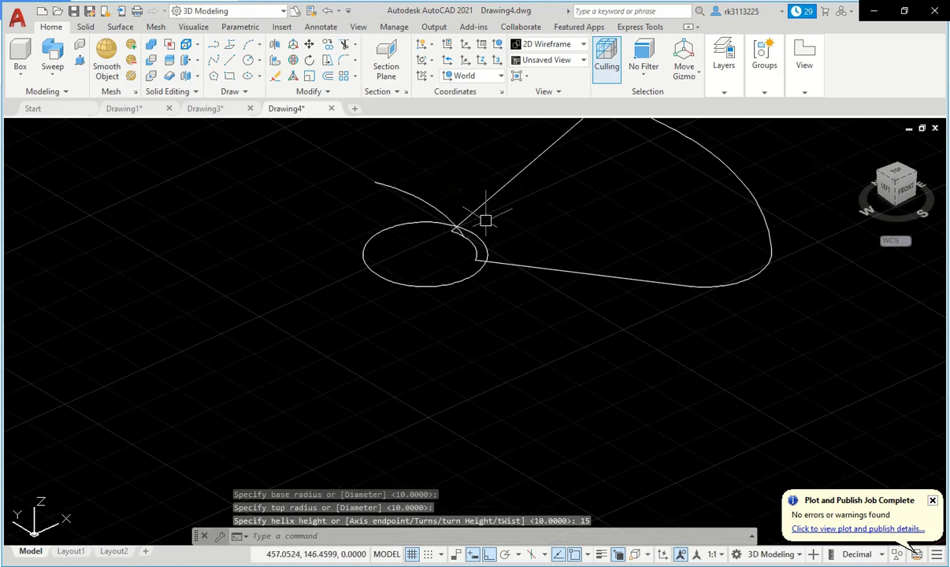
pyautogui.scroll(3, 485, 220)
pyautogui.scroll(2, 483, 371)
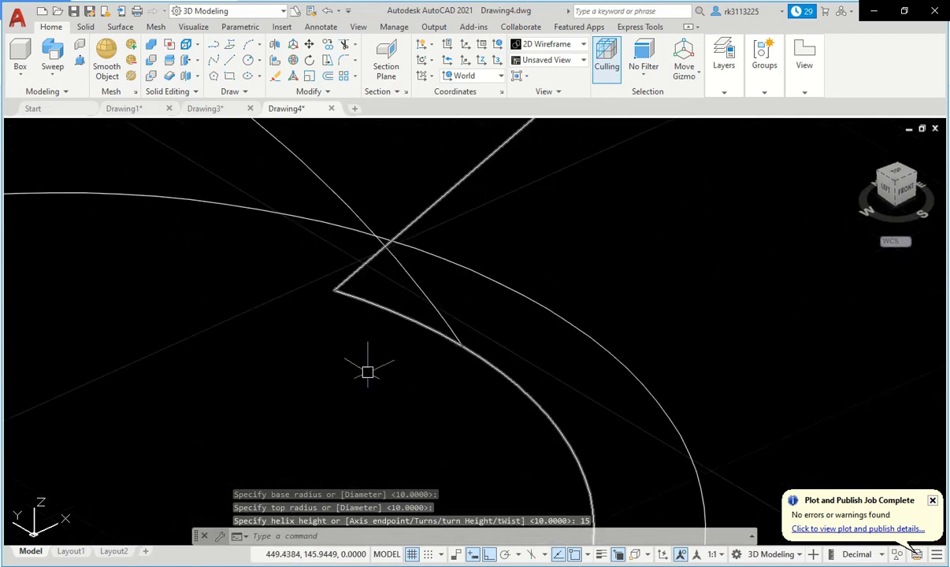
# Start a straight polyline at the line intersection beside the hub, then cancel the leftover prompt
pyautogui.write('pl')
pyautogui.press('Return')
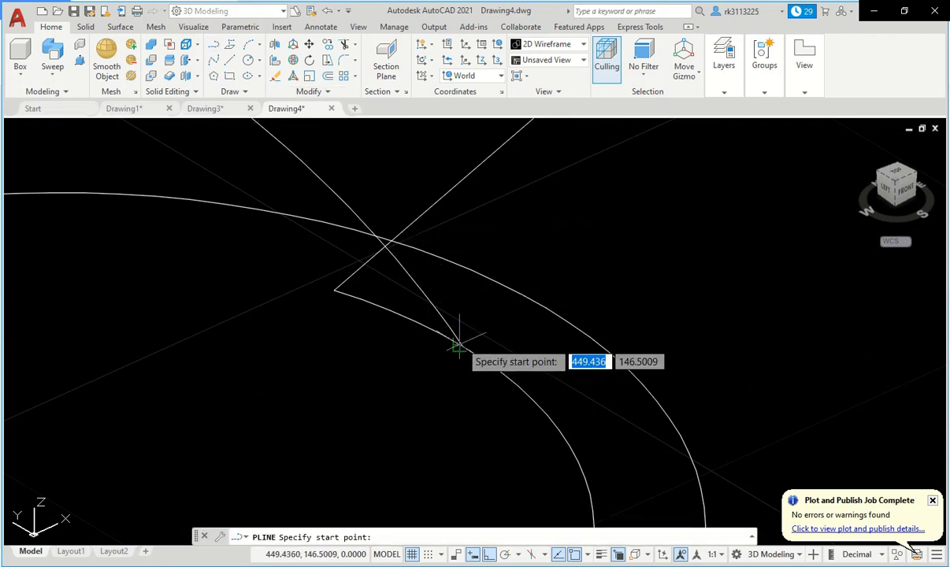
pyautogui.scroll(3, 458, 346)
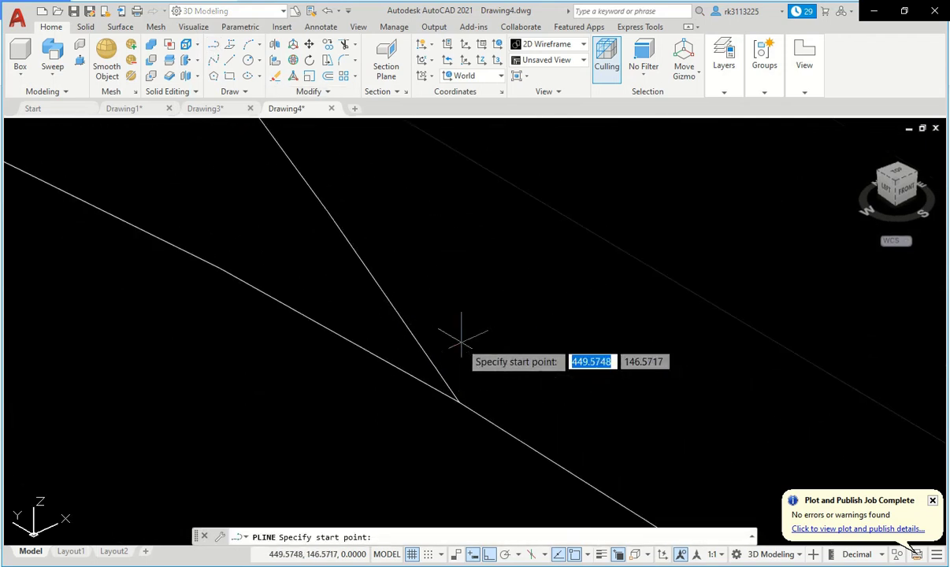
pyautogui.click(458, 403)
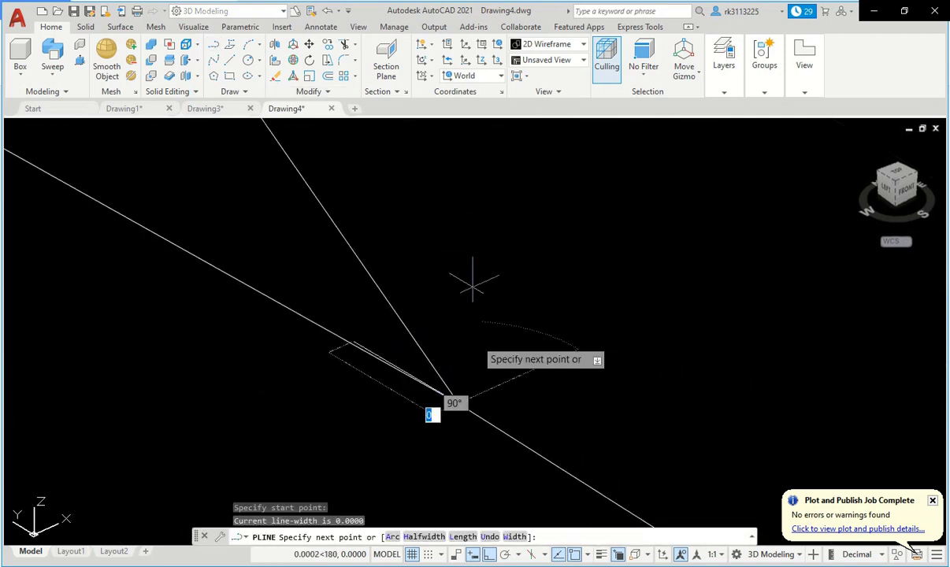
pyautogui.scroll(-1, 461, 291)
pyautogui.scroll(-2, 371, 279)
pyautogui.scroll(-1, 369, 276)
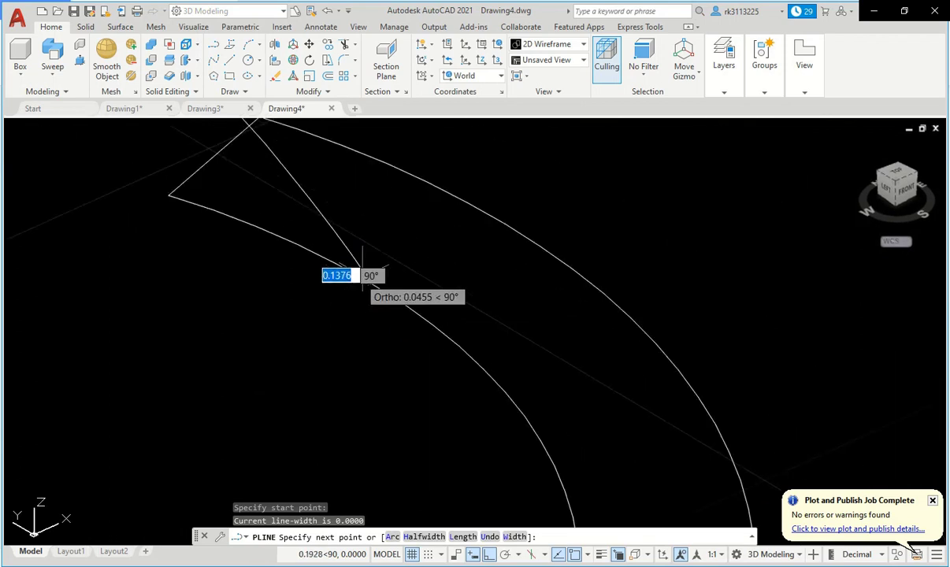
pyautogui.scroll(-1, 370, 303)
pyautogui.scroll(-1, 414, 248)
pyautogui.scroll(-1, 429, 254)
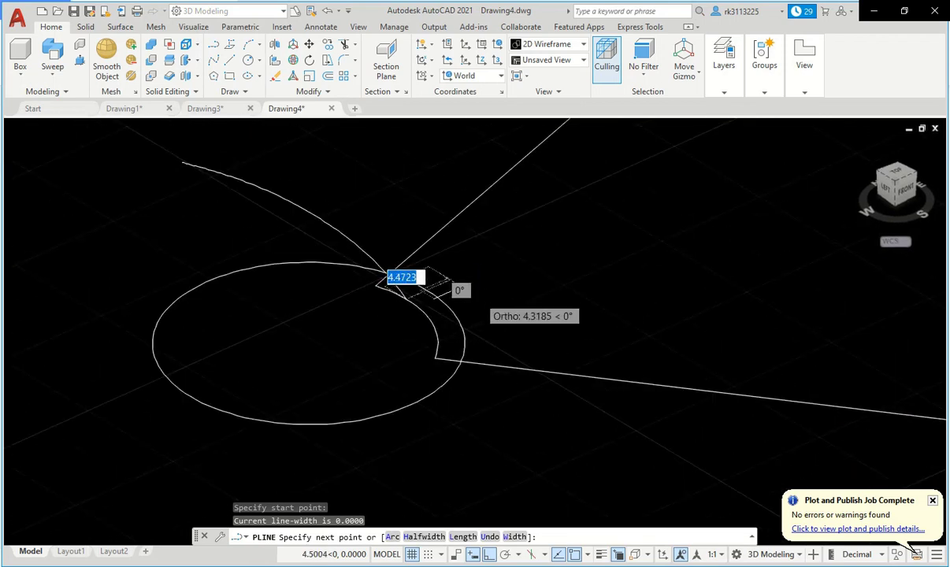
pyautogui.scroll(-1, 472, 290)
pyautogui.scroll(-2, 416, 299)
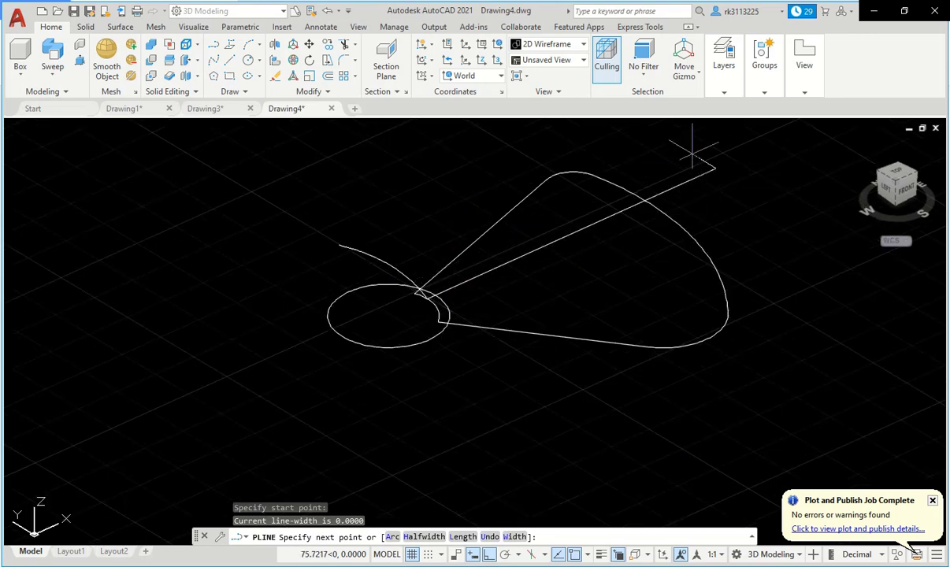
pyautogui.press('Escape')
# Try sweeping the straight line along the curve as path
pyautogui.click(53, 55)
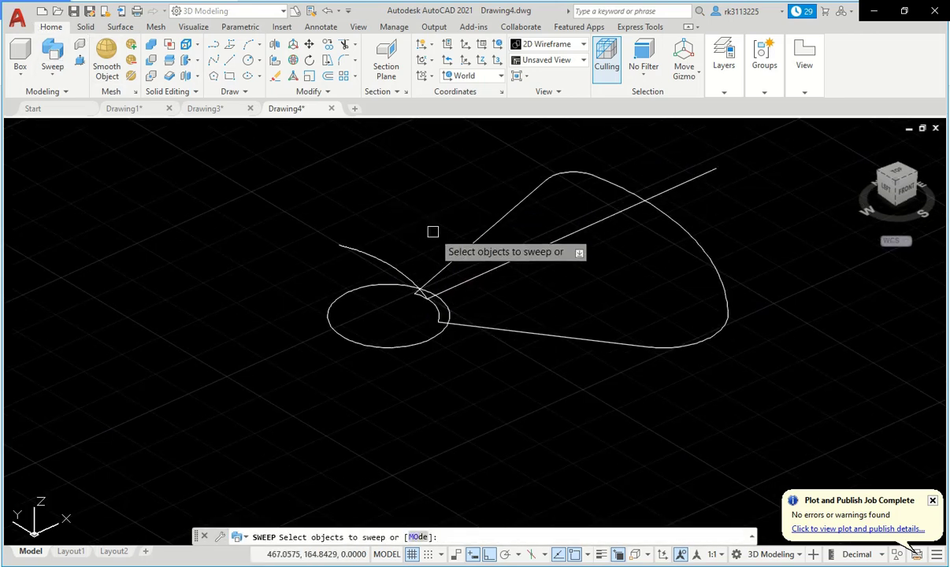
pyautogui.click(487, 264)
pyautogui.rightClick(401, 220)
pyautogui.click(425, 222)
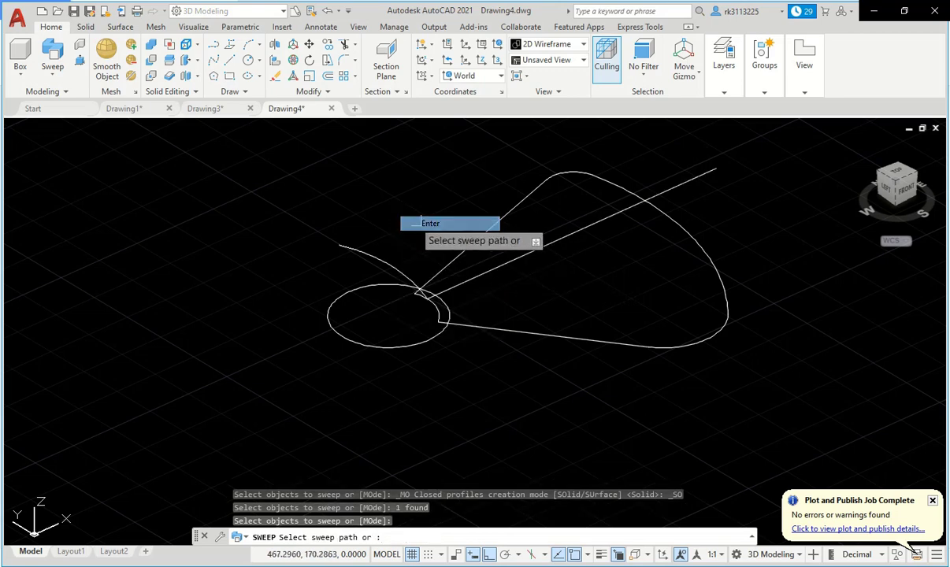
pyautogui.click(392, 260)
pyautogui.scroll(3, 388, 263)
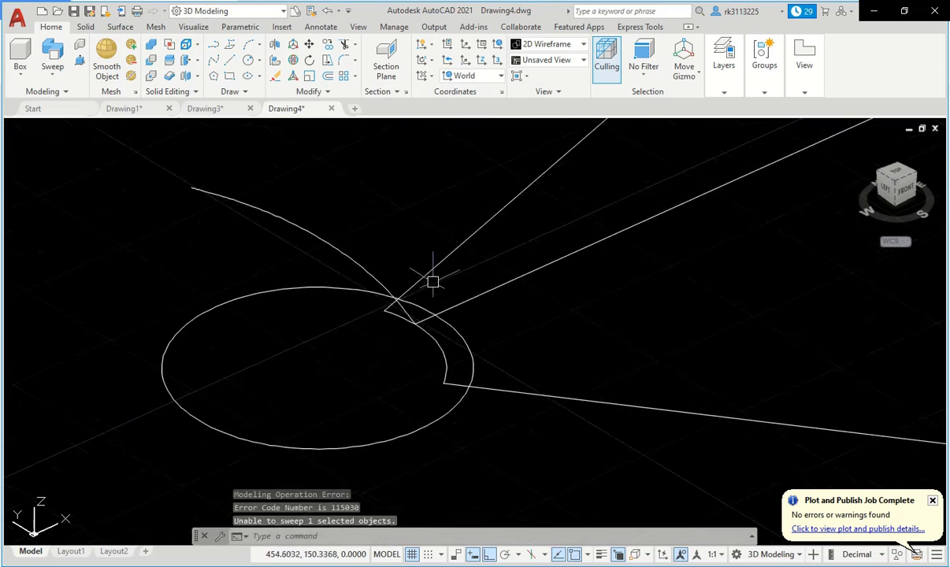
pyautogui.scroll(3, 382, 314)
# Move the upper-right straight line so its end sits on the curves' intersection point
pyautogui.click(353, 288)
pyautogui.click(455, 325)
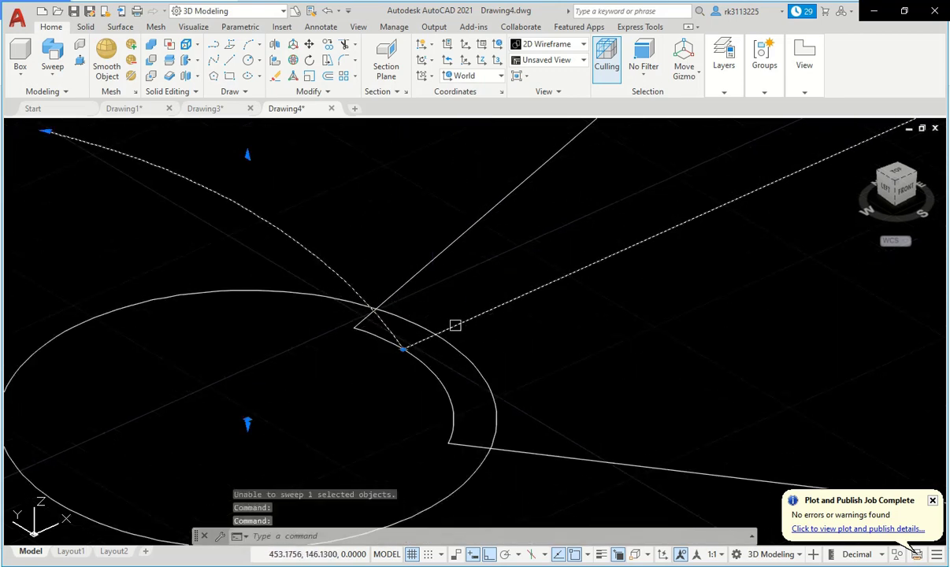
pyautogui.scroll(2, 404, 349)
pyautogui.scroll(2, 395, 382)
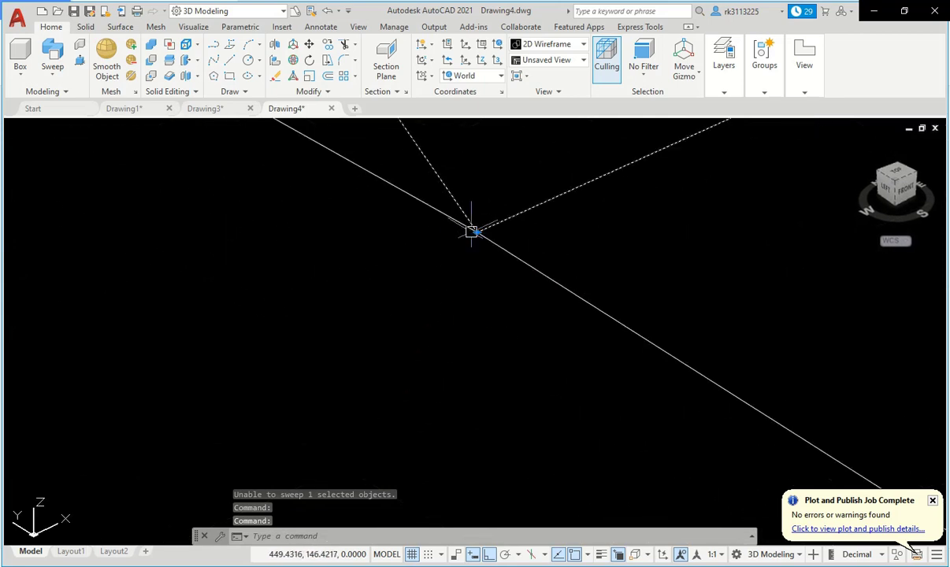
pyautogui.scroll(1, 477, 233)
pyautogui.scroll(2, 529, 226)
pyautogui.scroll(4, 359, 339)
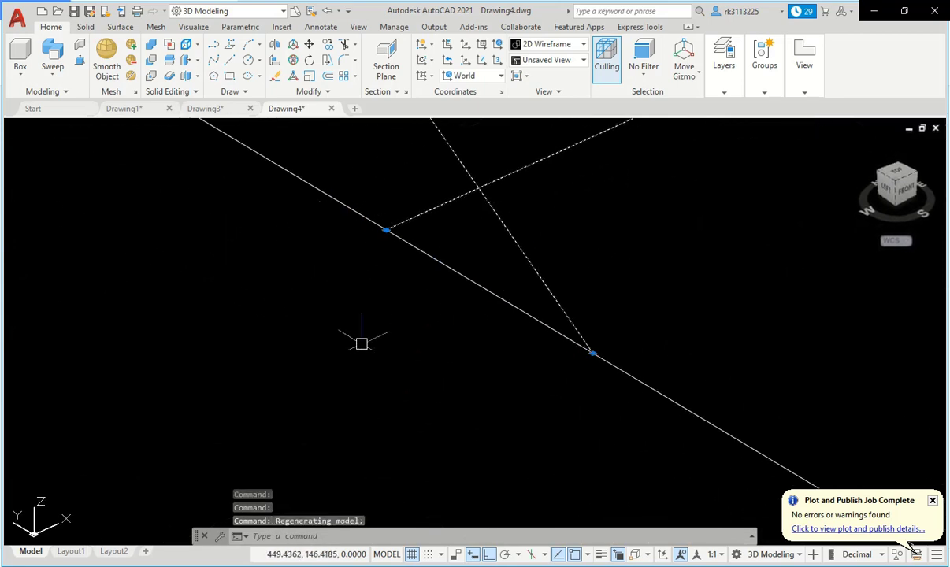
pyautogui.scroll(-2, 401, 333)
pyautogui.scroll(3, 314, 328)
pyautogui.scroll(-2, 376, 322)
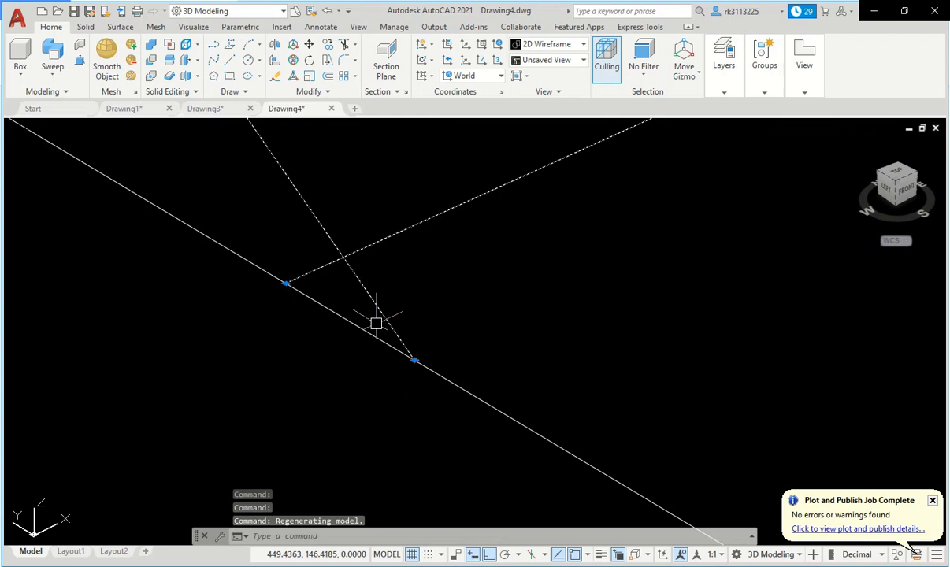
pyautogui.click(318, 272)
pyautogui.write('M')
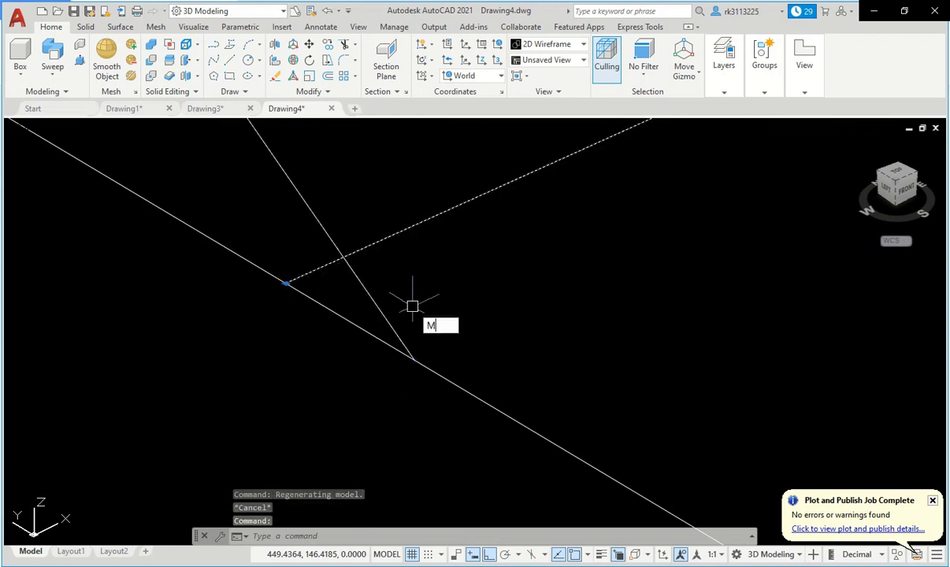
pyautogui.press('Return')
pyautogui.click(413, 358)
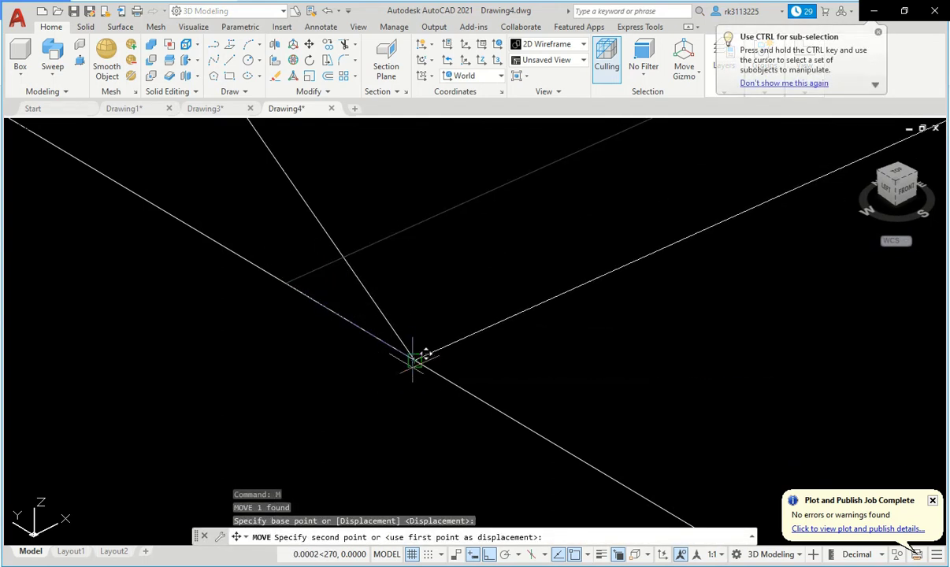
pyautogui.click(414, 359)
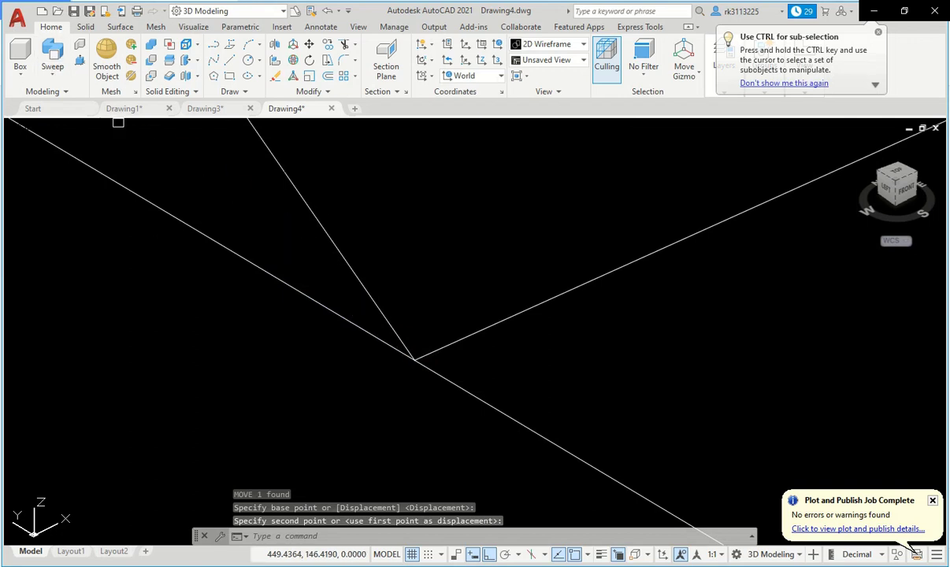
# Sweep the upper-right line along the curve to create the fan-shaped surface
pyautogui.click(53, 55)
pyautogui.click(530, 313)
pyautogui.rightClick(423, 249)
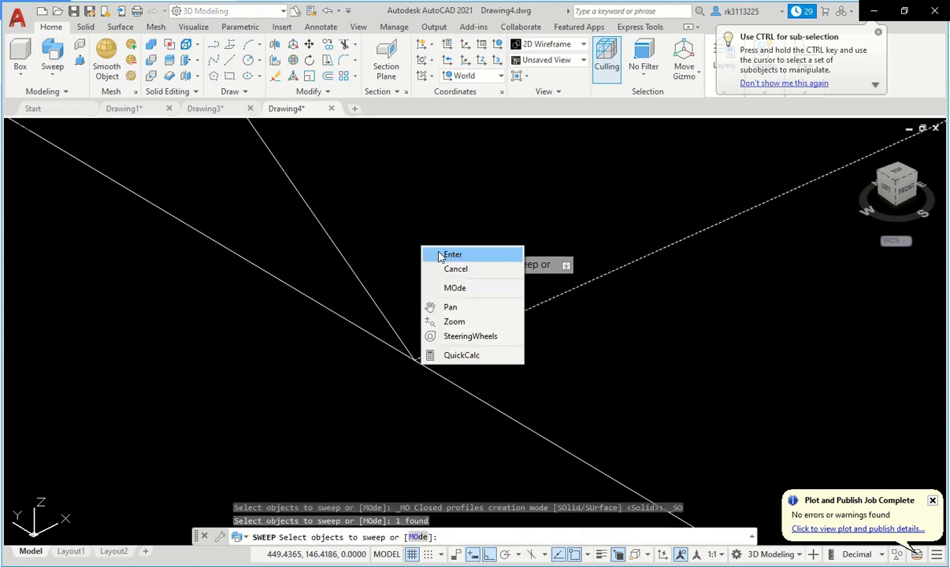
pyautogui.click(441, 255)
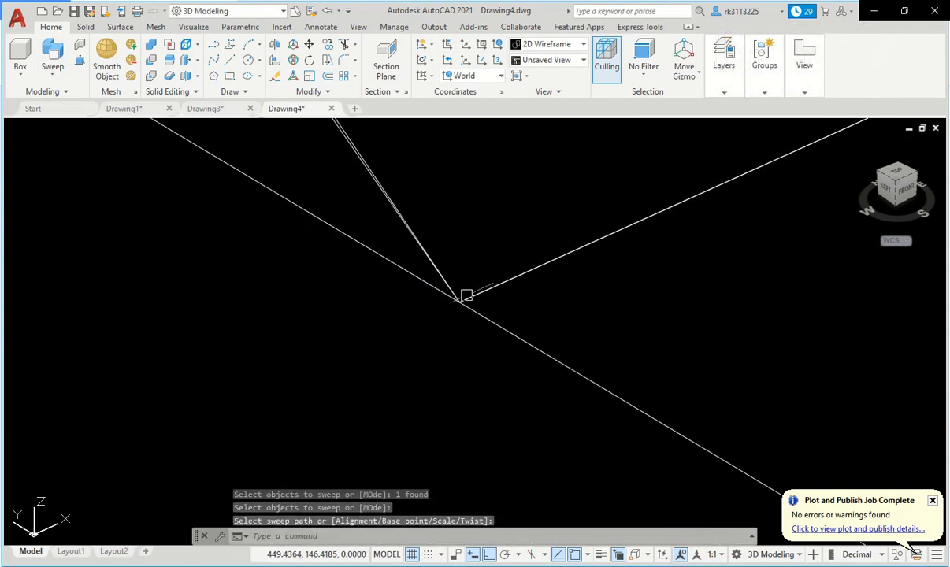
pyautogui.click(467, 298)
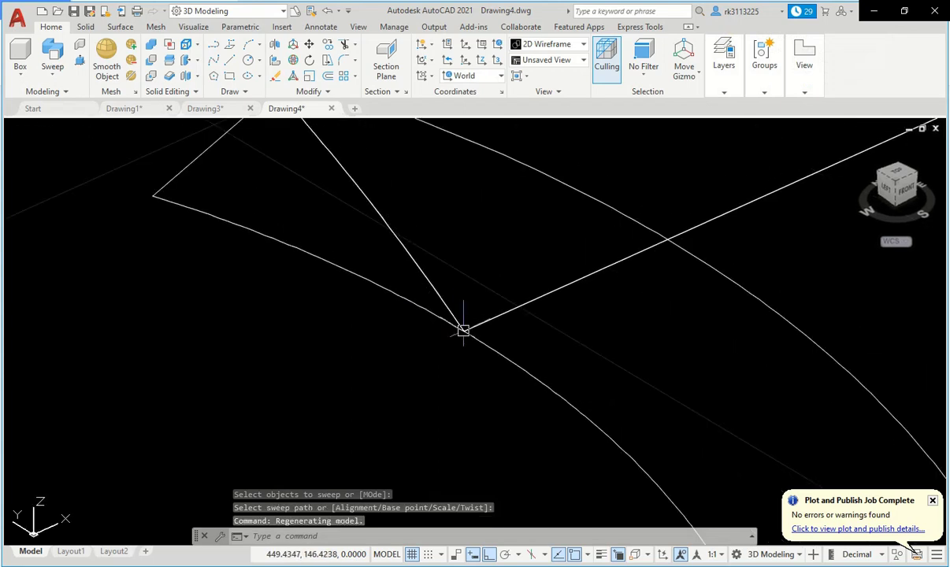
pyautogui.scroll(-2, 463, 331)
pyautogui.scroll(-3, 462, 321)
pyautogui.scroll(1, 465, 323)
# Switch to the top view and erase the old wheel sketch on the left
pyautogui.scroll(4, 441, 287)
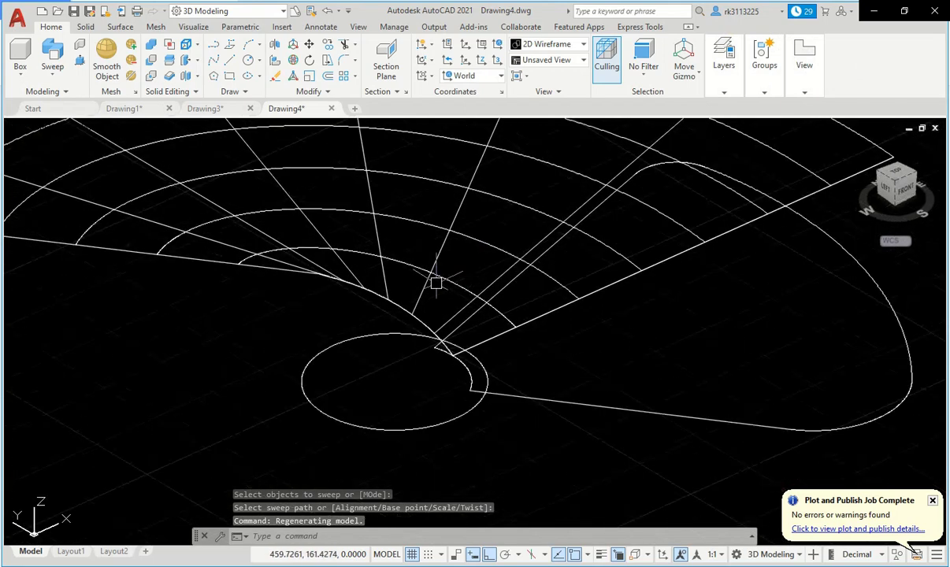
pyautogui.scroll(-3, 438, 285)
pyautogui.scroll(-1, 504, 307)
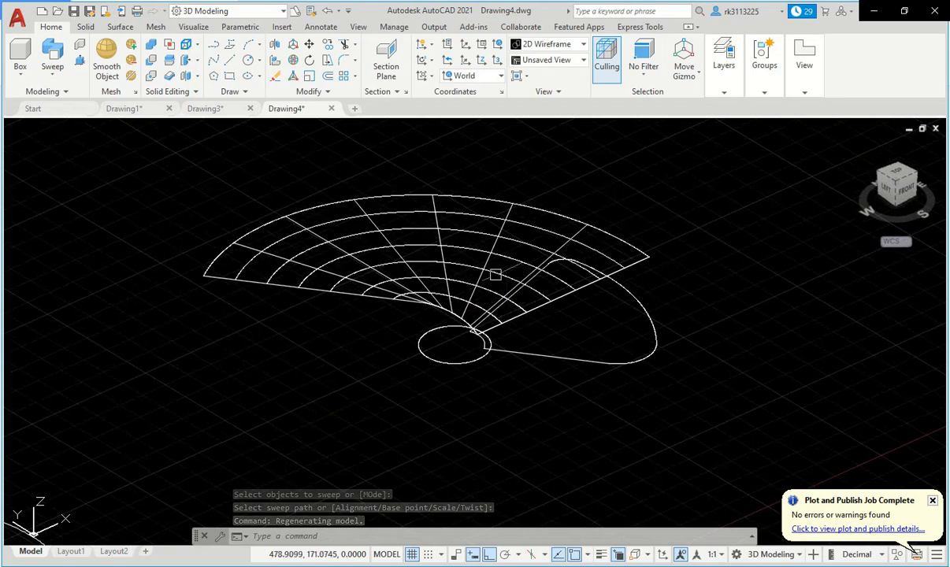
pyautogui.click(898, 179)
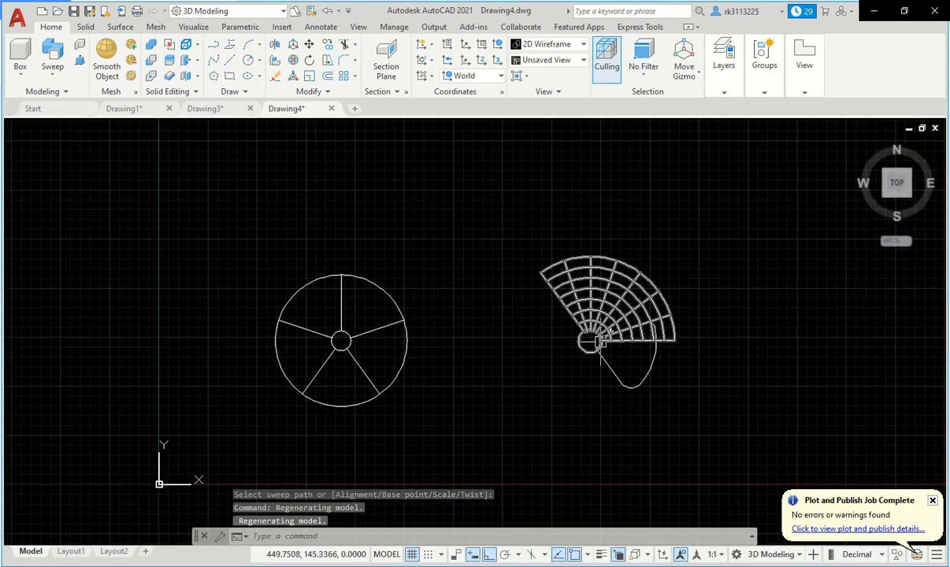
pyautogui.scroll(4, 498, 324)
pyautogui.scroll(-2, 487, 327)
pyautogui.moveTo(234, 225); pyautogui.dragTo(106, 355)
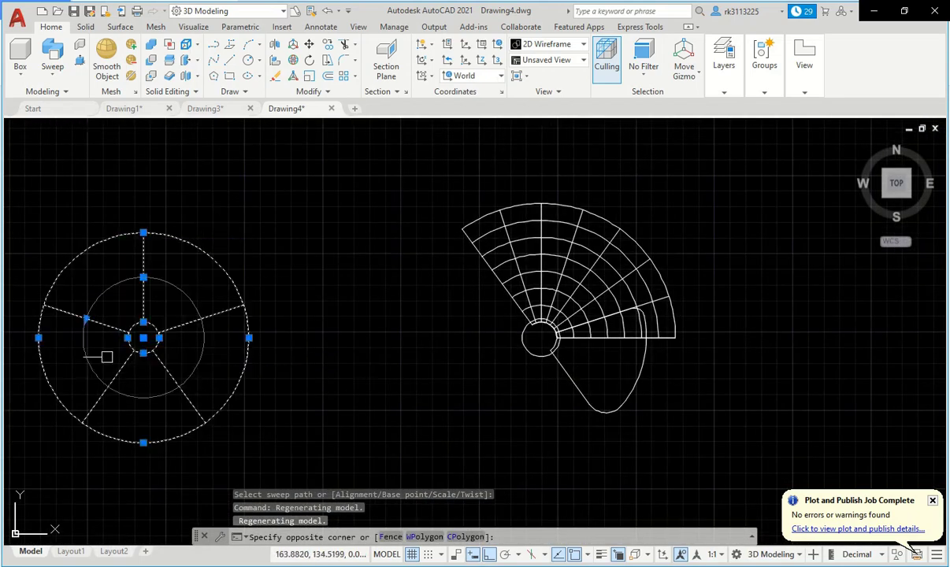
pyautogui.write('e')
pyautogui.press('Return')
# Rotate the swept surface about the hub circle's centre over the blade outline
pyautogui.scroll(4, 629, 343)
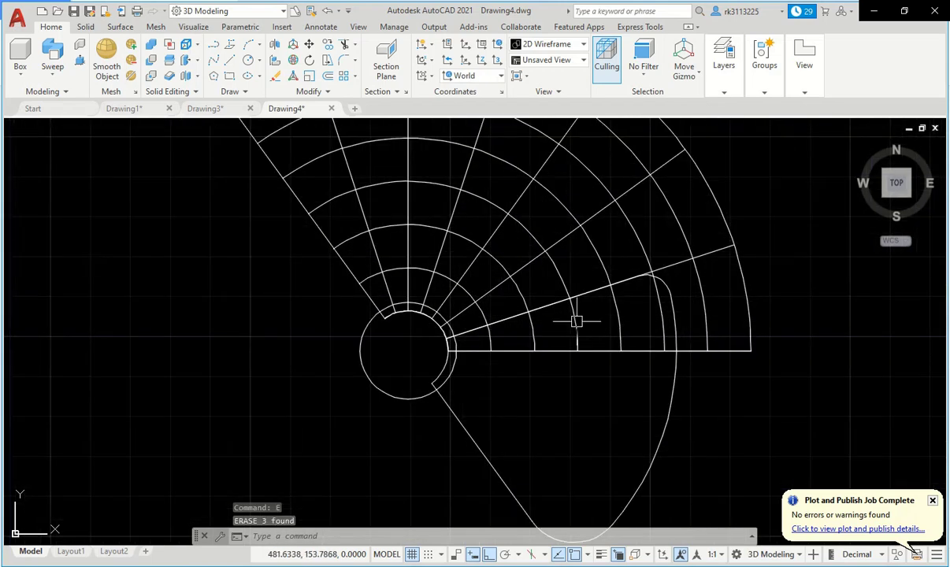
pyautogui.scroll(-2, 577, 320)
pyautogui.click(580, 237)
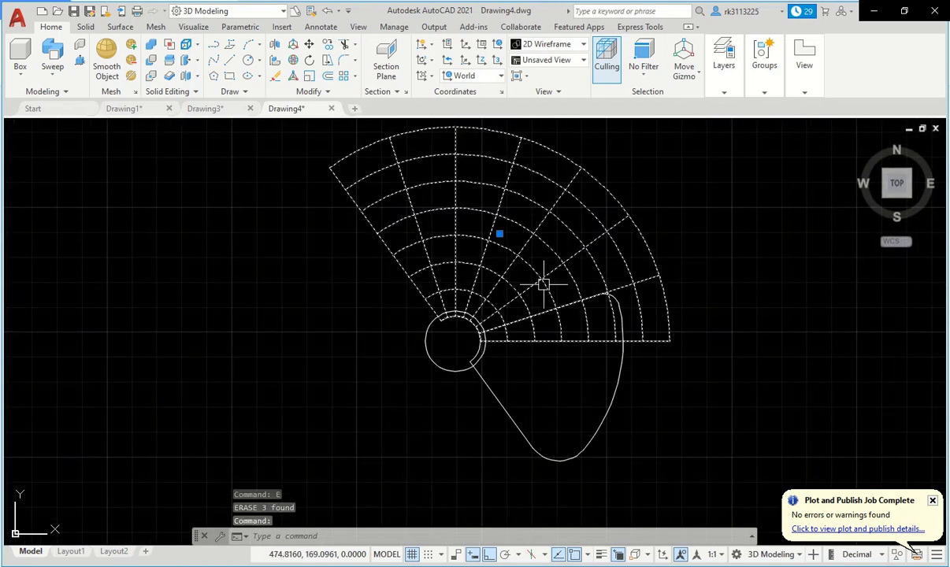
pyautogui.write('Ro')
pyautogui.press('Return')
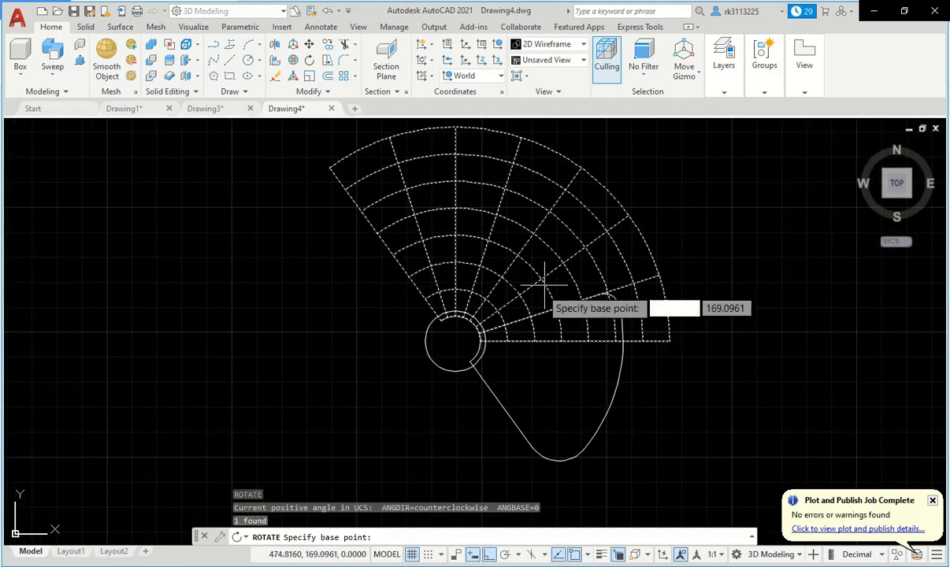
pyautogui.click(454, 341)
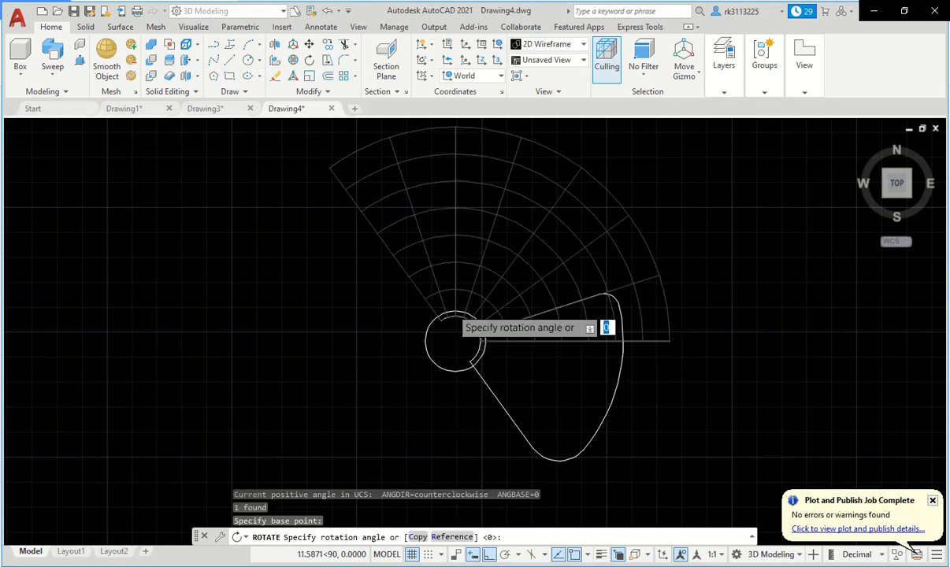
pyautogui.scroll(-4, 487, 328)
pyautogui.press('F8')
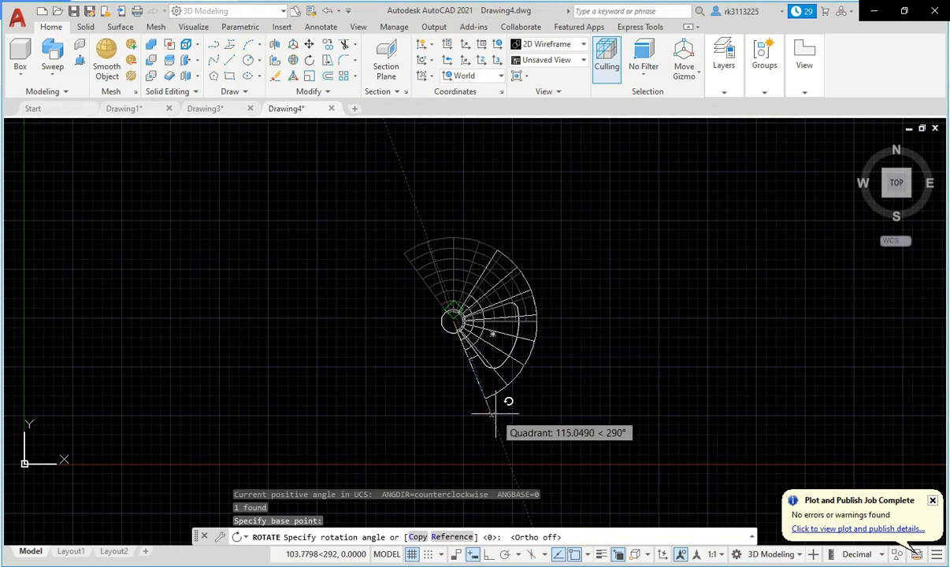
pyautogui.click(492, 415)
# Return to an angled 3D view of the model
pyautogui.scroll(4, 494, 406)
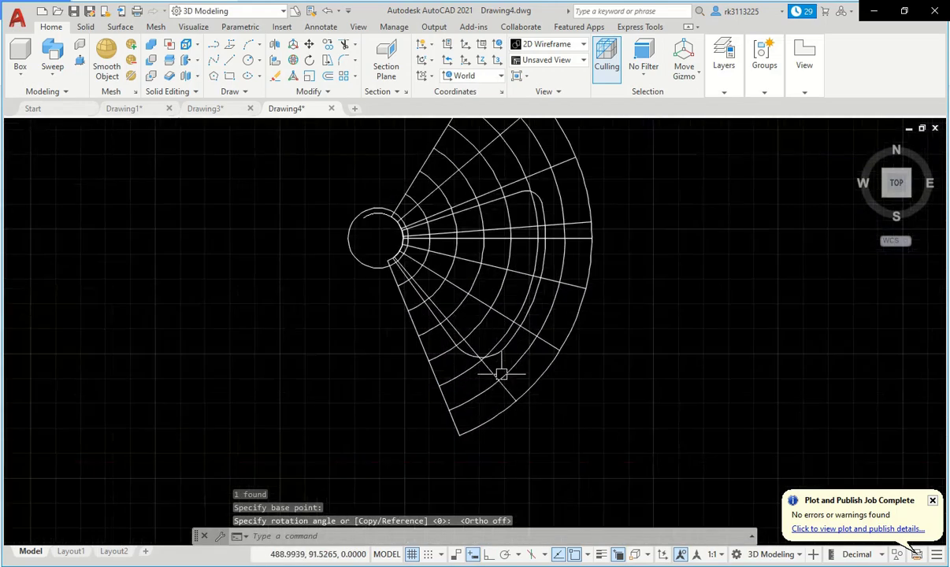
pyautogui.moveTo(892, 193)
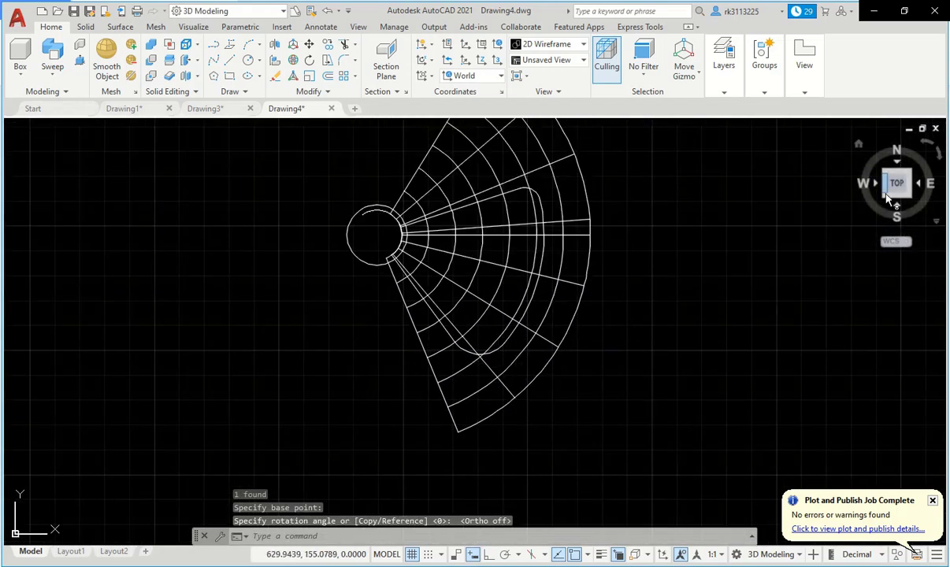
pyautogui.click(887, 203)
pyautogui.scroll(2, 467, 333)
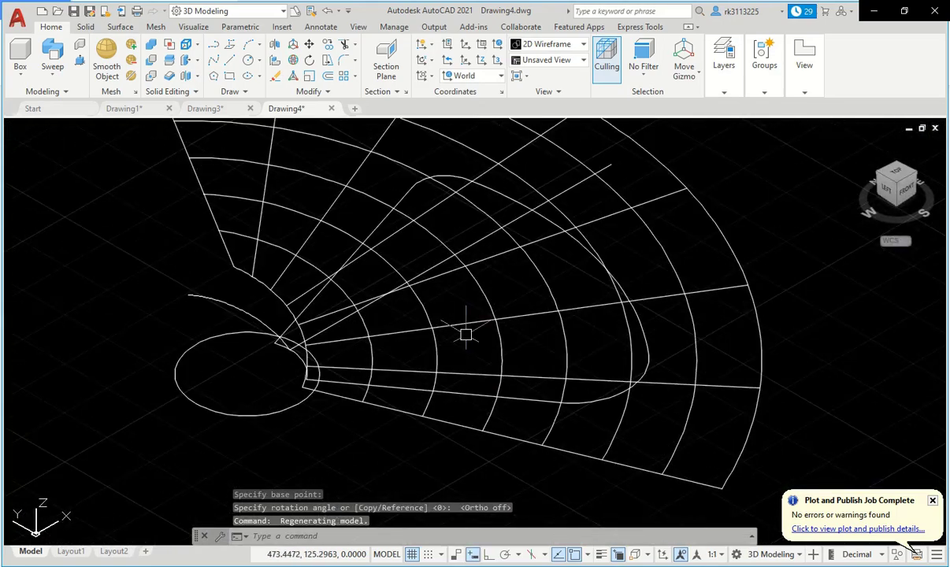
pyautogui.scroll(-1, 457, 333)
pyautogui.moveTo(898, 187)
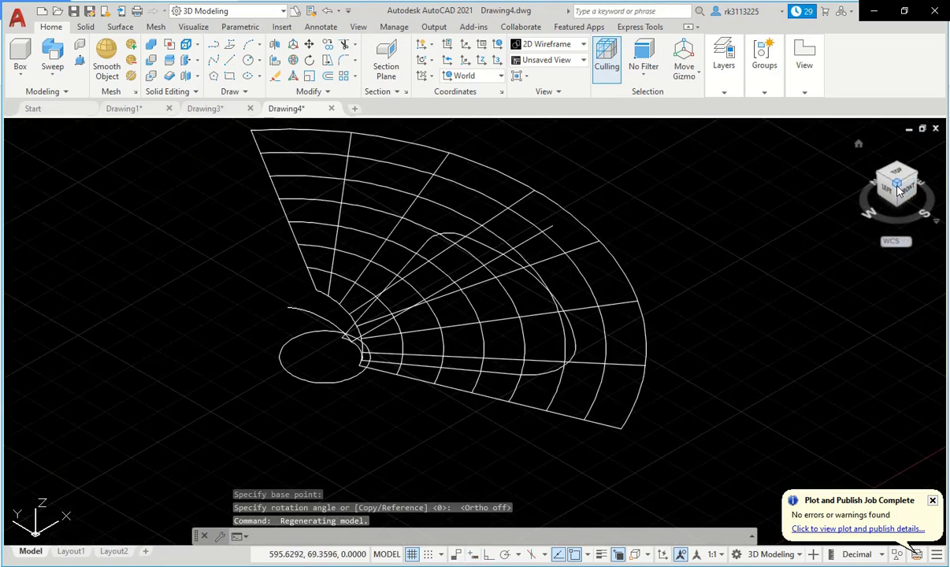
pyautogui.scroll(-1, 610, 344)
pyautogui.scroll(1, 553, 362)
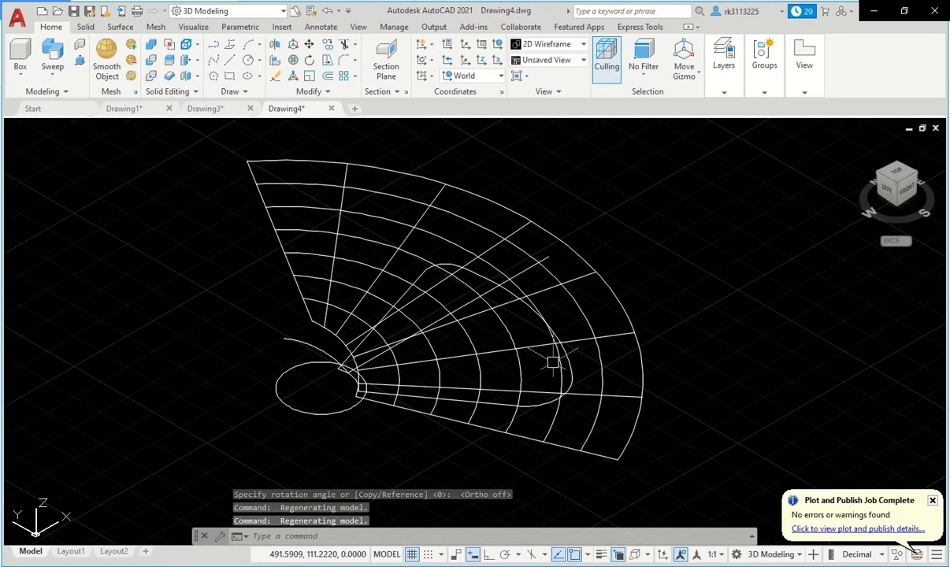
# Thicken the swept blade surface by 2 with THICKEN into a solid slab
pyautogui.write('THICKE')
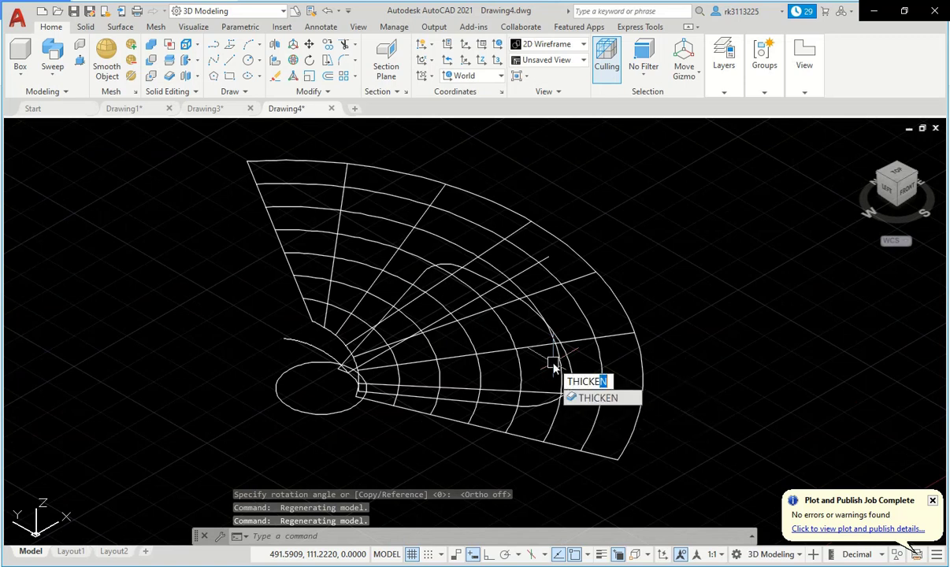
pyautogui.write('N')
pyautogui.press('Return')
pyautogui.click(635, 334)
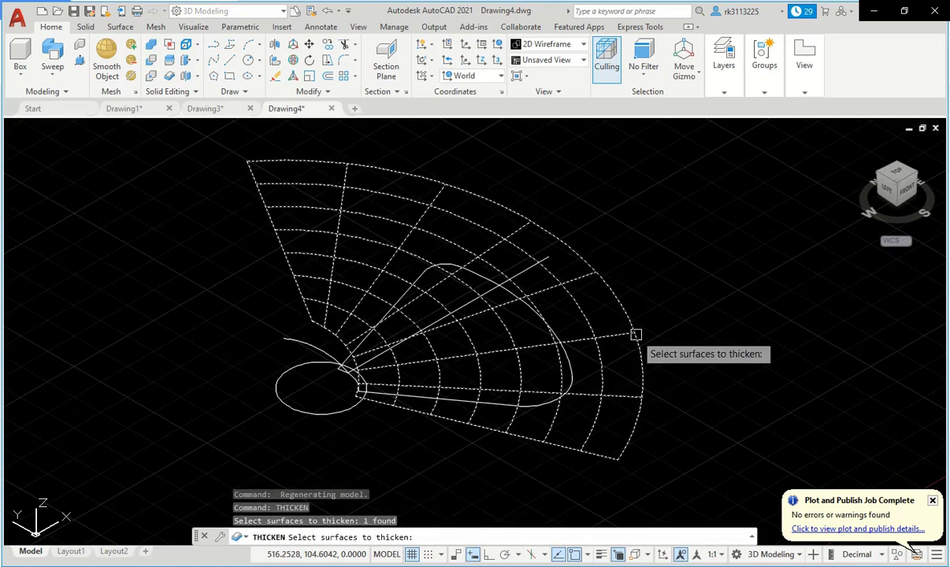
pyautogui.press('Return')
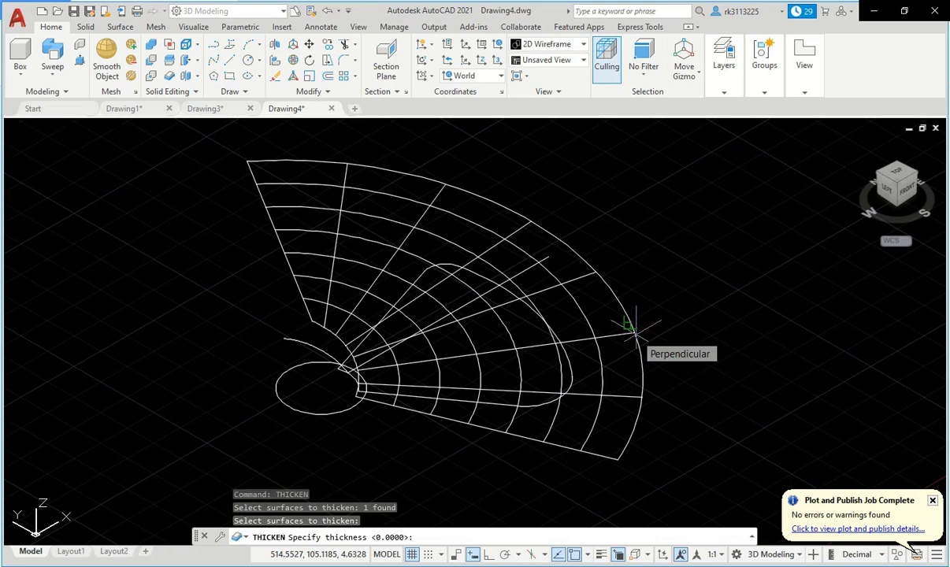
pyautogui.write('2')
pyautogui.press('Return')
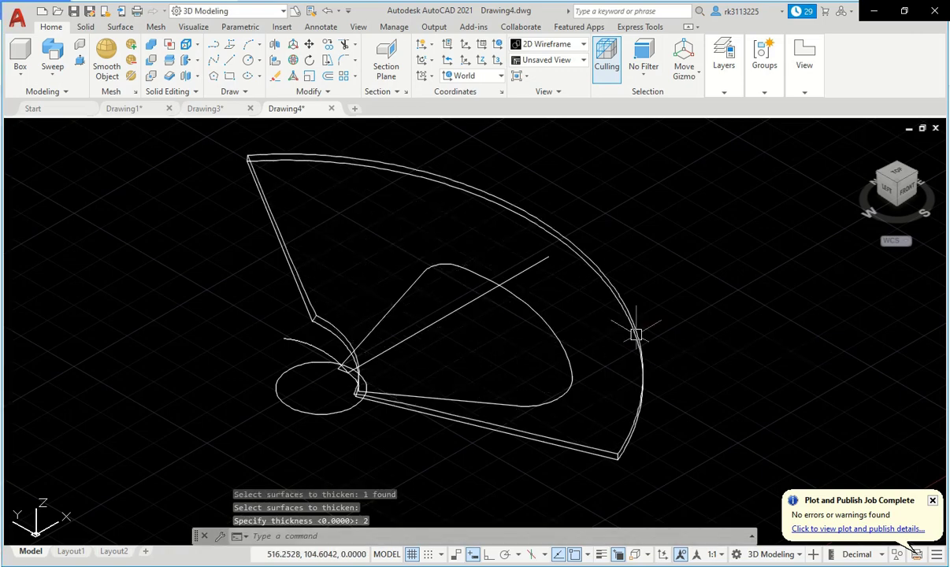
pyautogui.scroll(-2, 619, 263)
pyautogui.scroll(2, 585, 338)
pyautogui.scroll(-2, 545, 333)
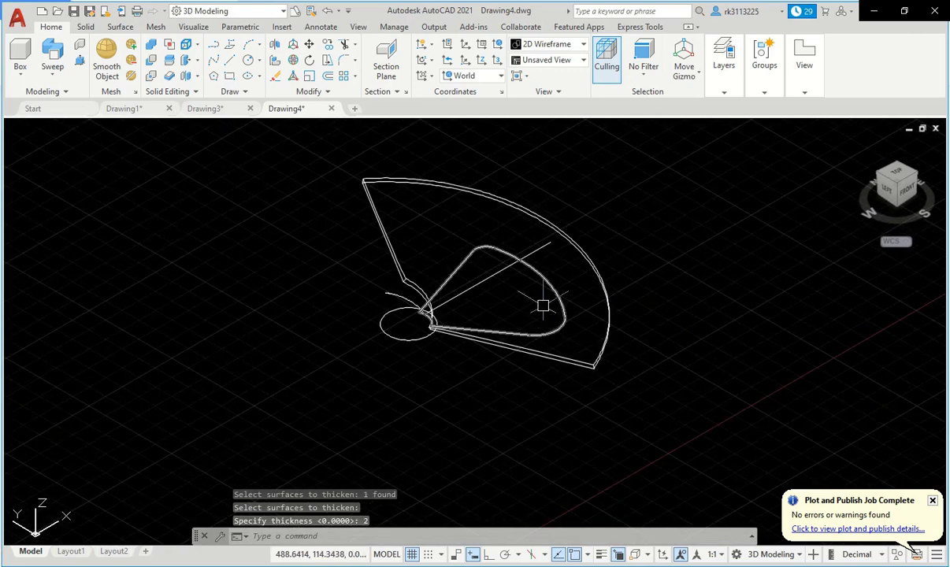
pyautogui.scroll(2, 545, 303)
pyautogui.scroll(-1, 534, 286)
pyautogui.scroll(-2, 534, 289)
pyautogui.scroll(2, 551, 323)
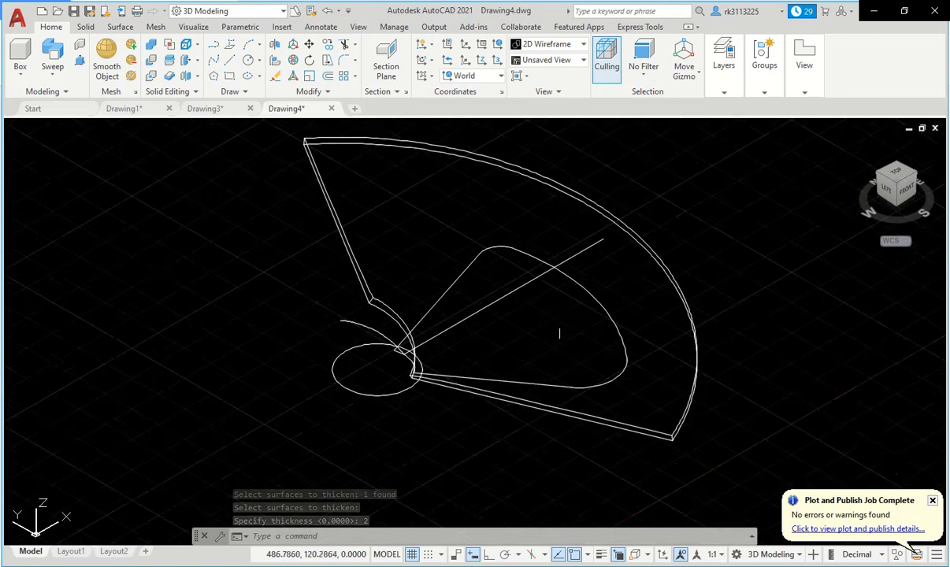
# Extrude the rounded closed curve into a tall solid across the blade plate
pyautogui.click(59, 71)
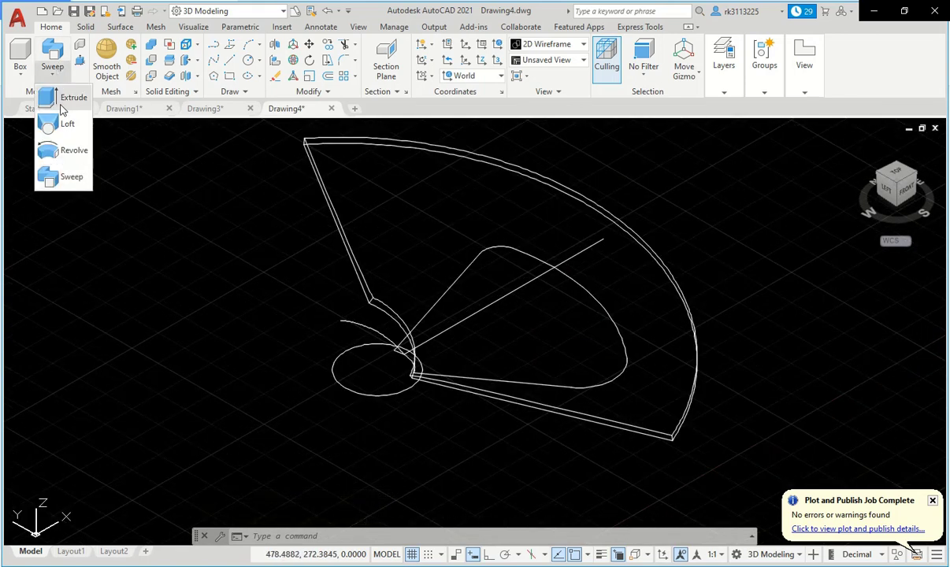
pyautogui.click(59, 94)
pyautogui.click(629, 376)
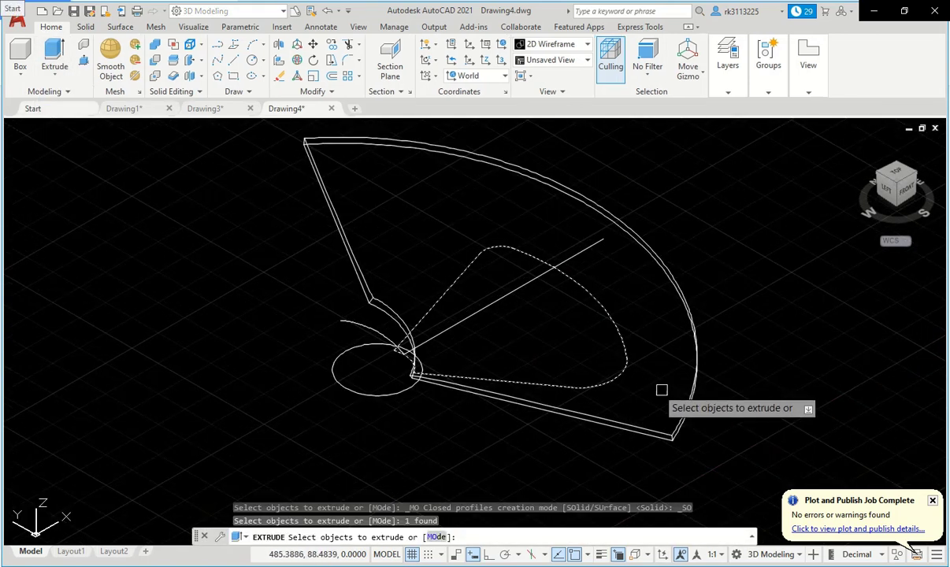
pyautogui.scroll(-3, 642, 366)
pyautogui.rightClick(678, 299)
pyautogui.click(701, 307)
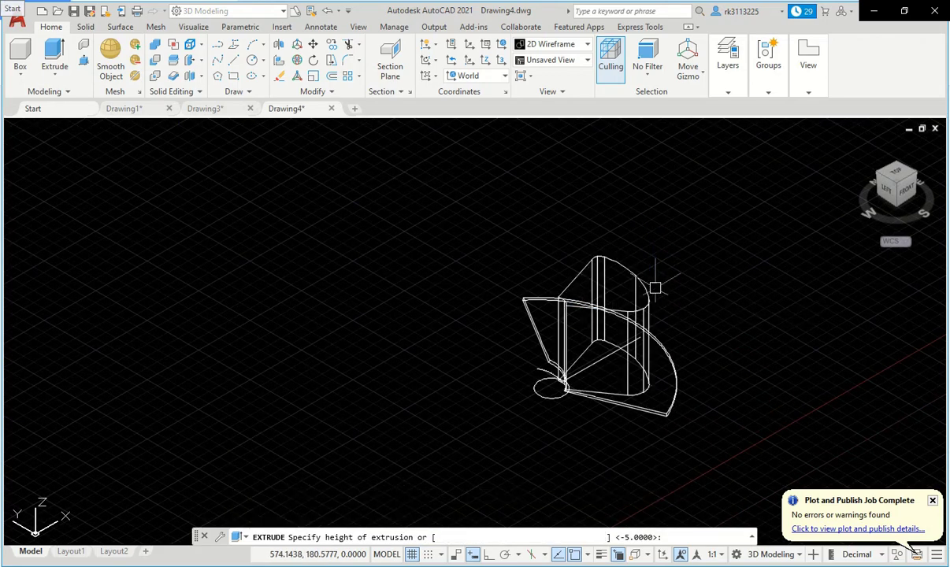
pyautogui.click(653, 281)
pyautogui.scroll(-5, 526, 313)
pyautogui.scroll(5, 542, 326)
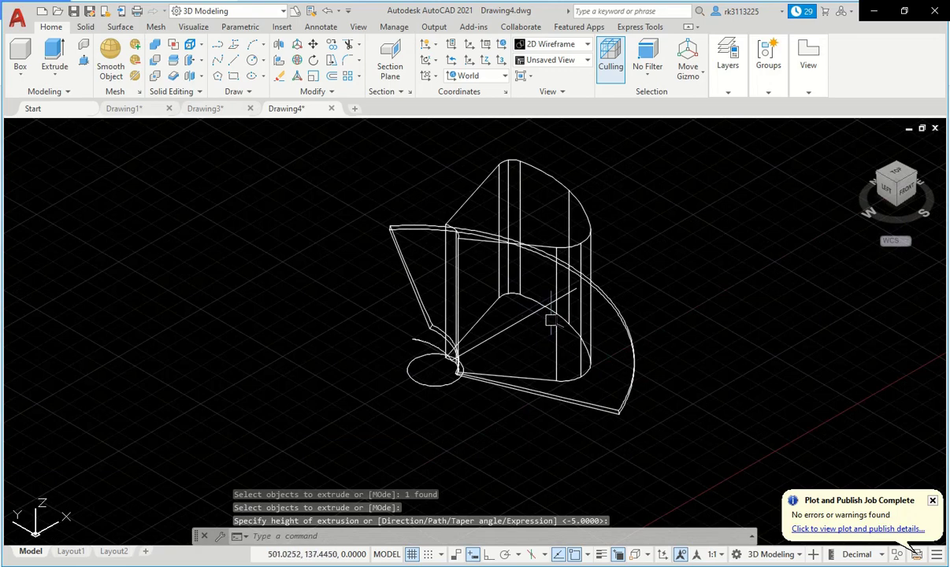
# Turn on the Navigation Bar and orbit to a lower, flatter side view
pyautogui.click(358, 27)
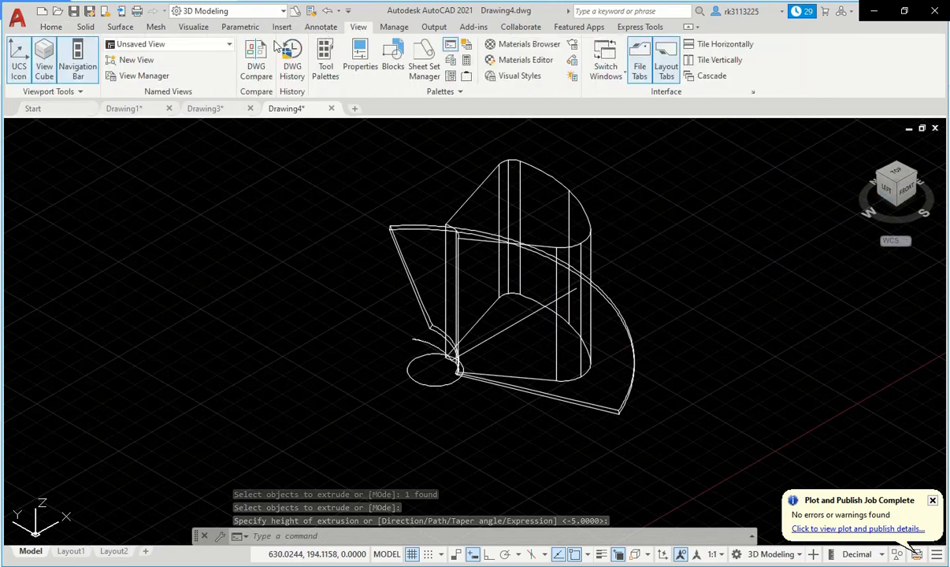
pyautogui.click(78, 62)
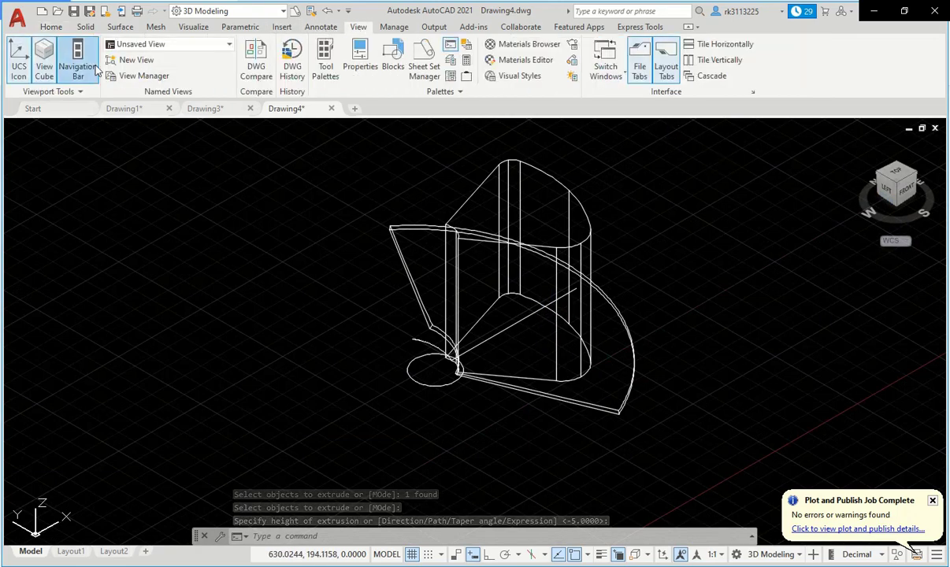
pyautogui.click(43, 28)
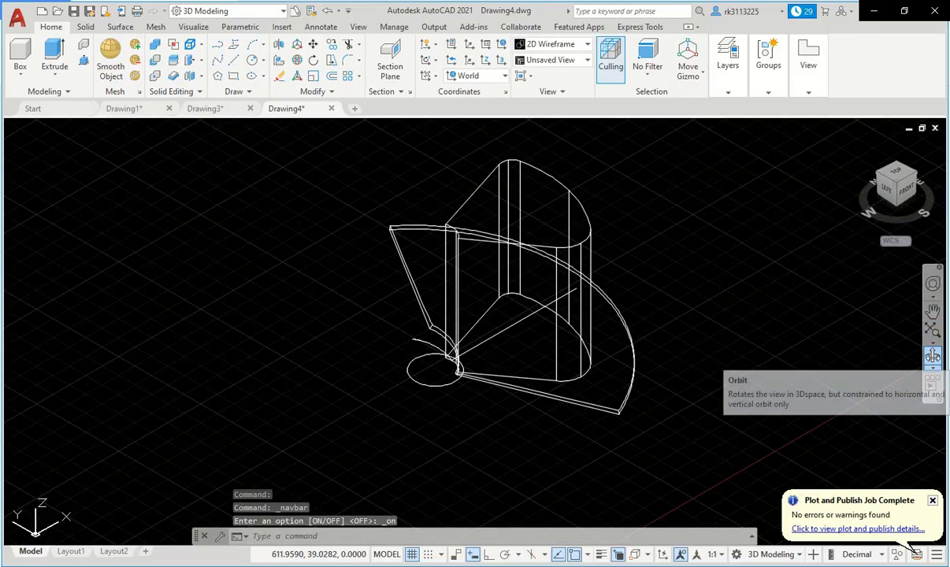
pyautogui.click(933, 356)
pyautogui.moveTo(689, 333); pyautogui.dragTo(655, 329)
pyautogui.moveTo(605, 280)
pyautogui.mouseDown()
pyautogui.moveTo(672, 291)
pyautogui.moveTo(540, 260)
pyautogui.moveTo(651, 293)
pyautogui.moveTo(653, 324)
pyautogui.moveTo(666, 320)
pyautogui.moveTo(615, 262)
pyautogui.mouseUp()
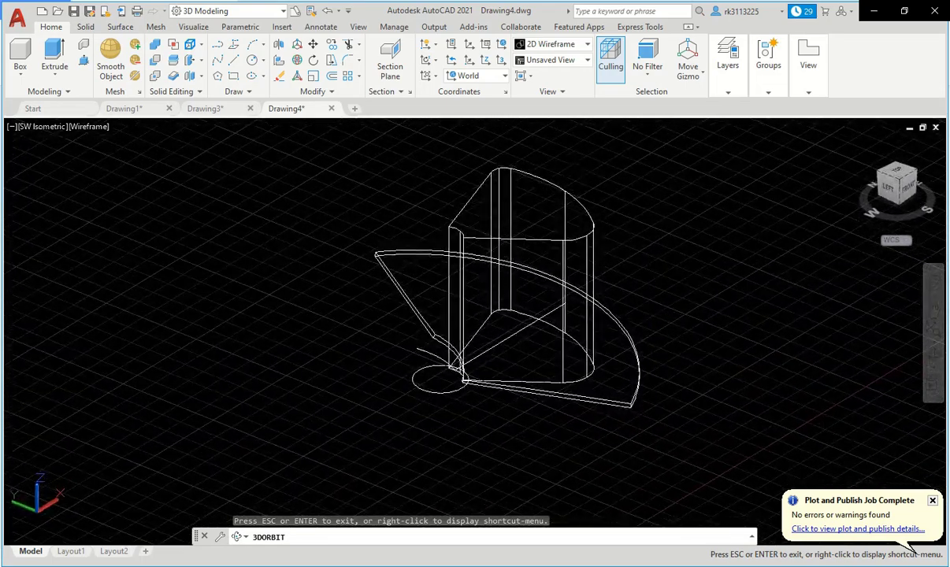
pyautogui.press('Escape')
# Set the viewport visual style to Shaded
pyautogui.click(87, 127)
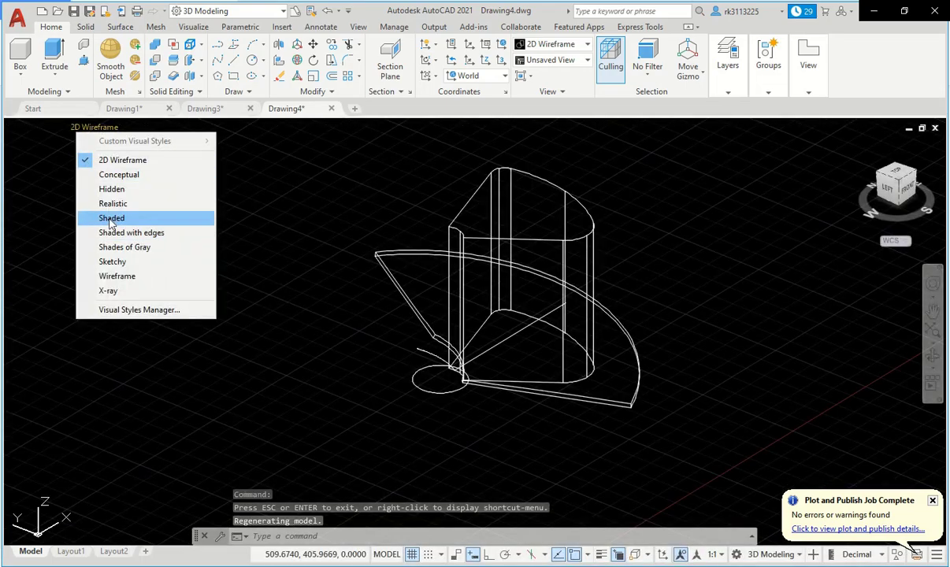
pyautogui.click(108, 218)
pyautogui.scroll(-1, 229, 248)
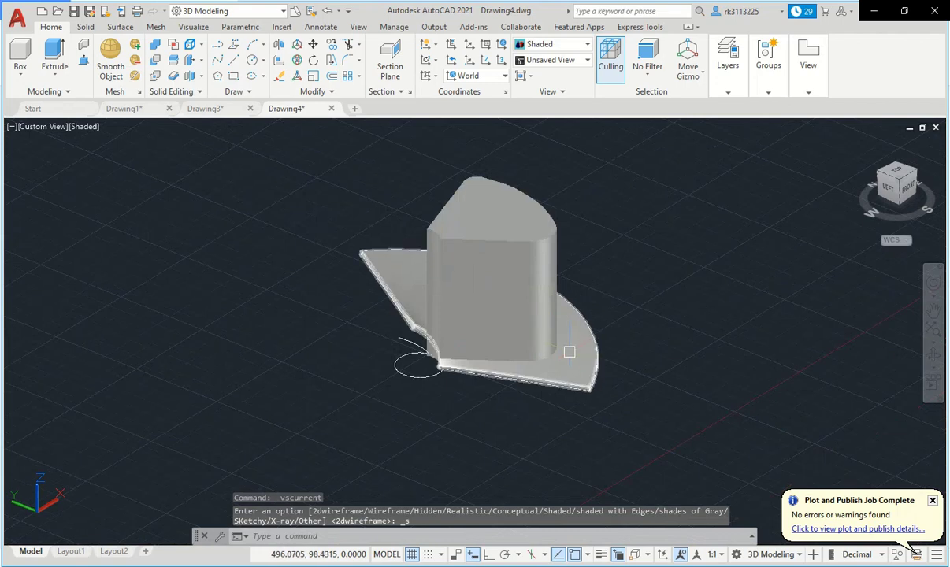
pyautogui.scroll(4, 569, 351)
pyautogui.scroll(-3, 549, 334)
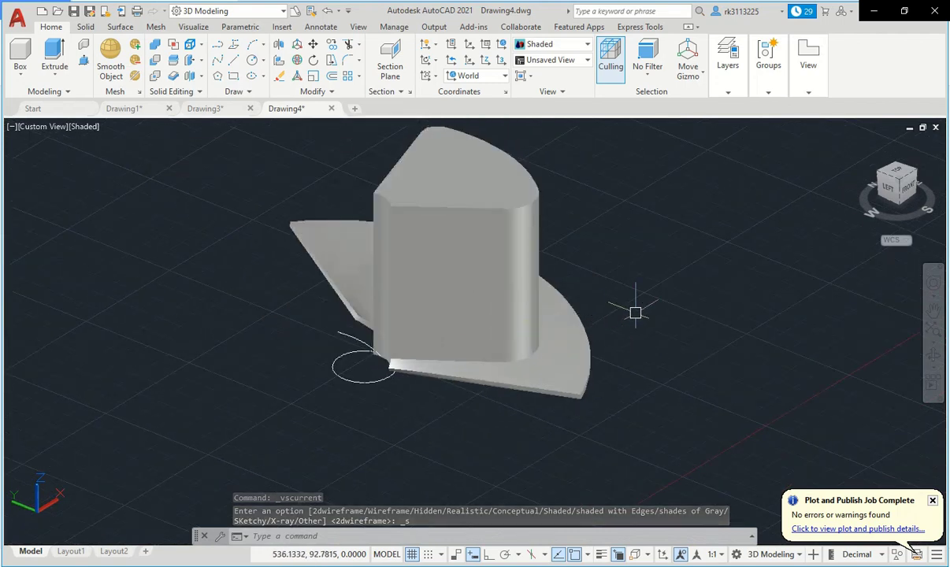
# INTERSECT the plate with the extruded solid, leaving the curved blade, then orbit to inspect it
pyautogui.write('INTERSE')
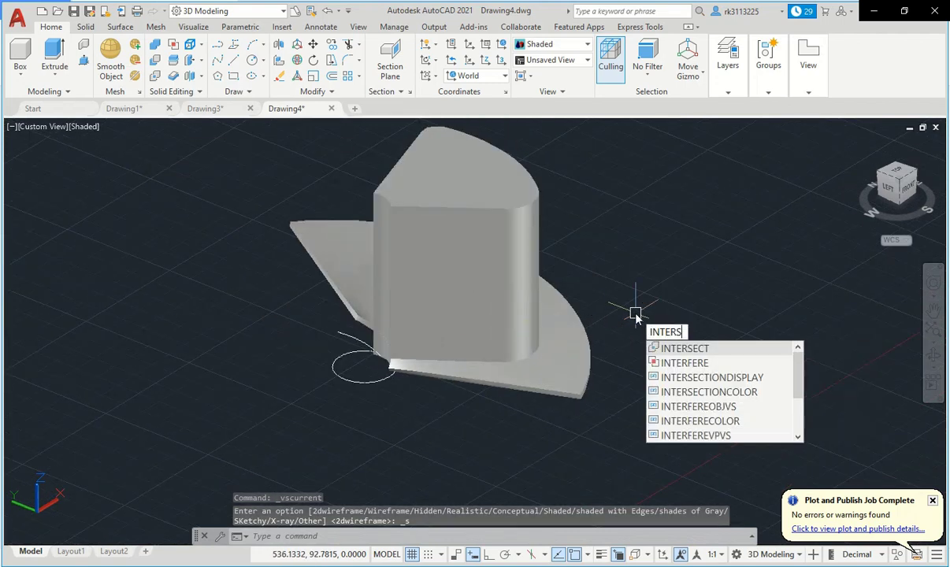
pyautogui.write('CT')
pyautogui.press('Return')
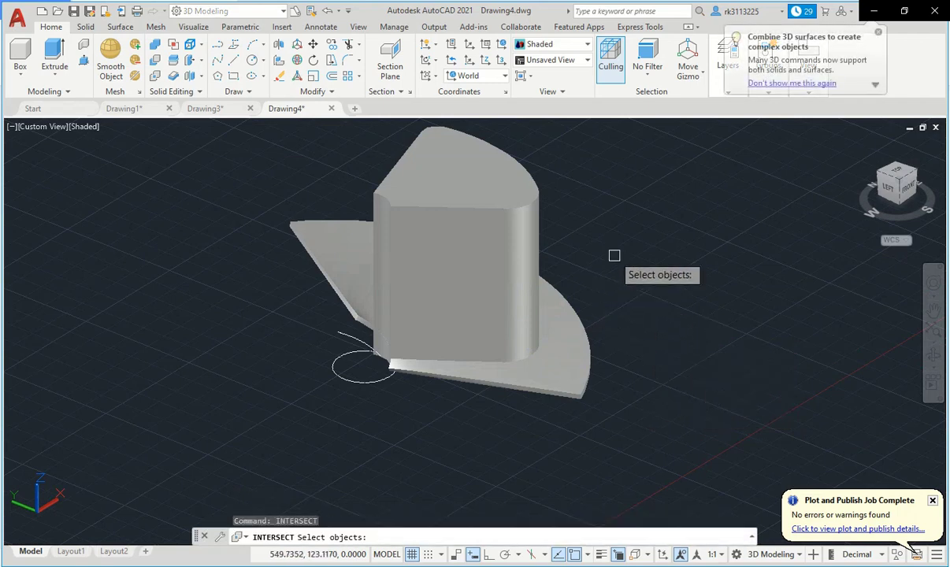
pyautogui.click(586, 234)
pyautogui.click(514, 313)
pyautogui.press('Return')
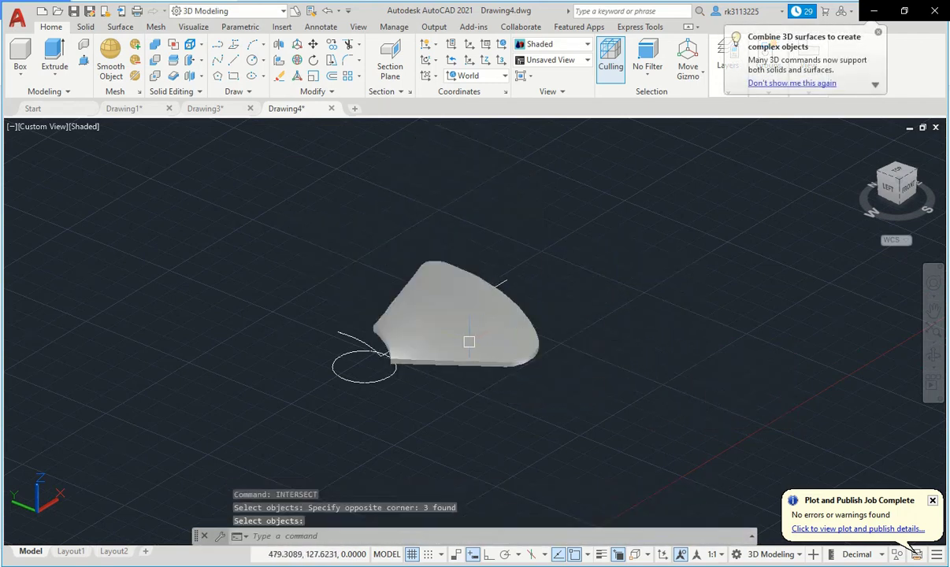
pyautogui.scroll(5, 462, 342)
pyautogui.scroll(-2, 462, 342)
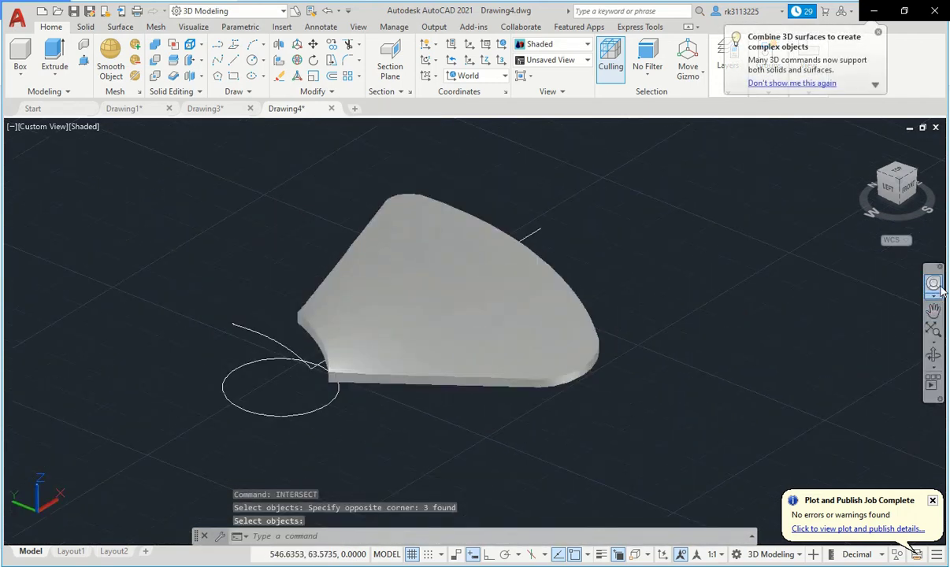
pyautogui.keyDown('shift'); pyautogui.moveTo(472, 347); pyautogui.dragTo(634, 309, button='middle'); pyautogui.keyUp('shift')
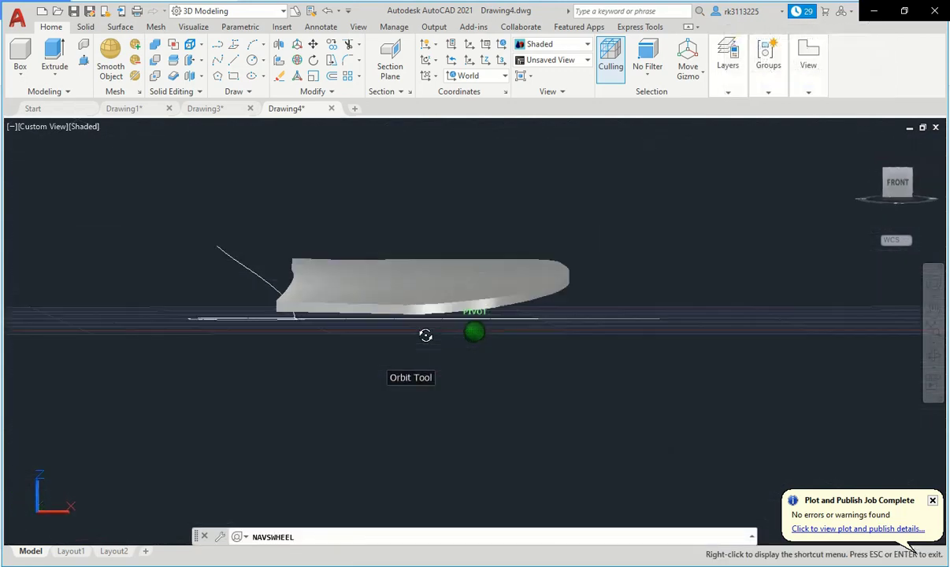
pyautogui.moveTo(634, 309)
pyautogui.mouseDown()
pyautogui.moveTo(459, 340)
pyautogui.moveTo(462, 301)
pyautogui.mouseUp()
# Fillet the blade's curved lower edge with radius 5
pyautogui.press('Escape')
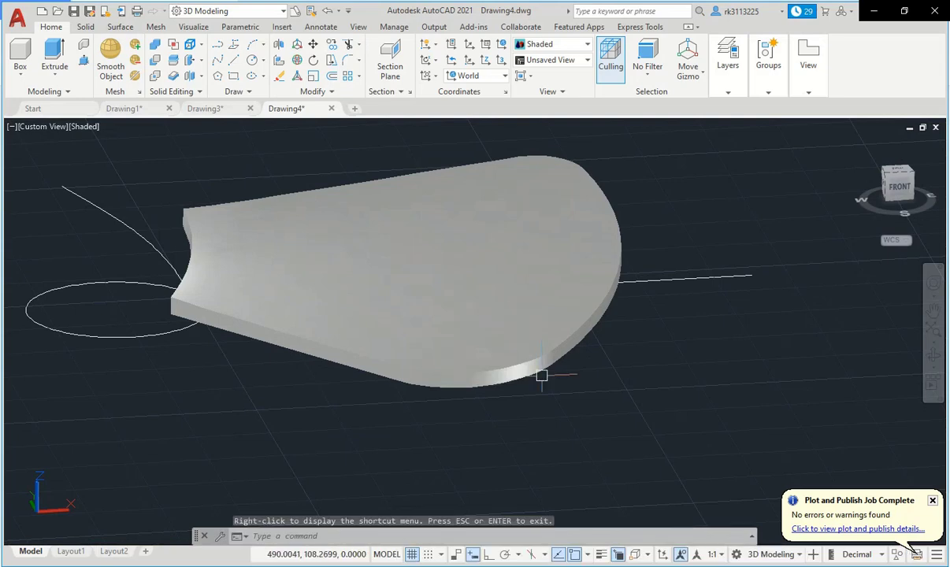
pyautogui.write('F')
pyautogui.press('Return')
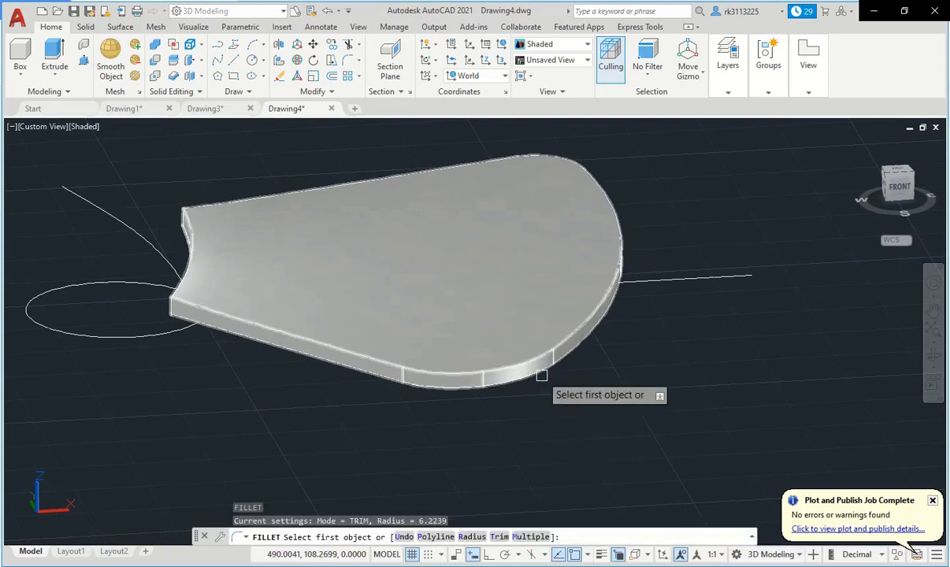
pyautogui.write('R')
pyautogui.press('Return')
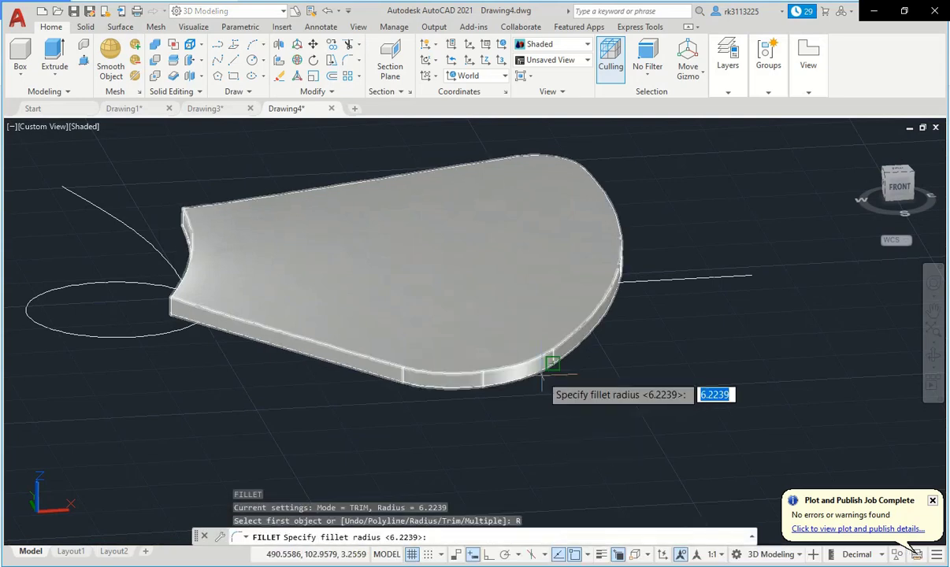
pyautogui.write('5')
pyautogui.press('Return')
pyautogui.scroll(5, 490, 375)
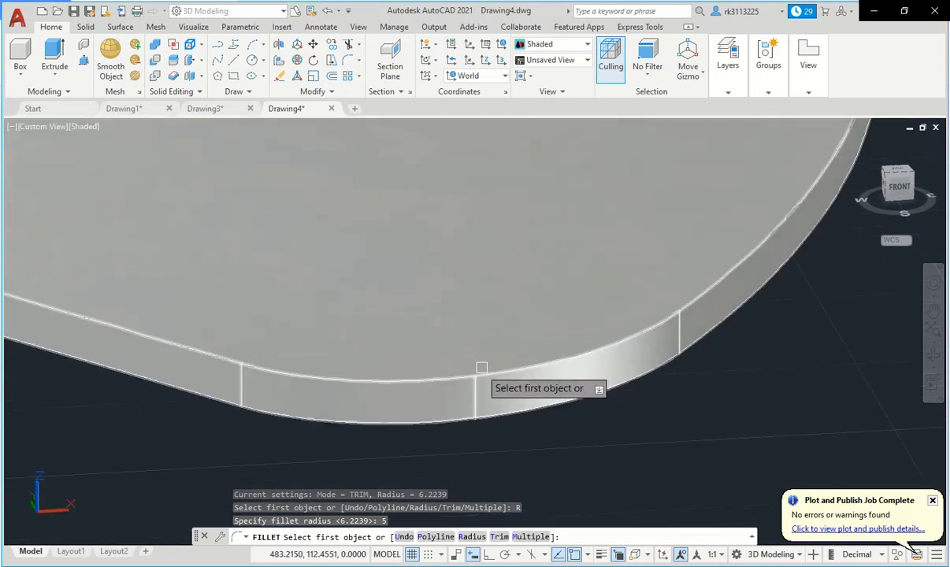
pyautogui.click(468, 372)
pyautogui.rightClick(470, 373)
pyautogui.click(498, 383)
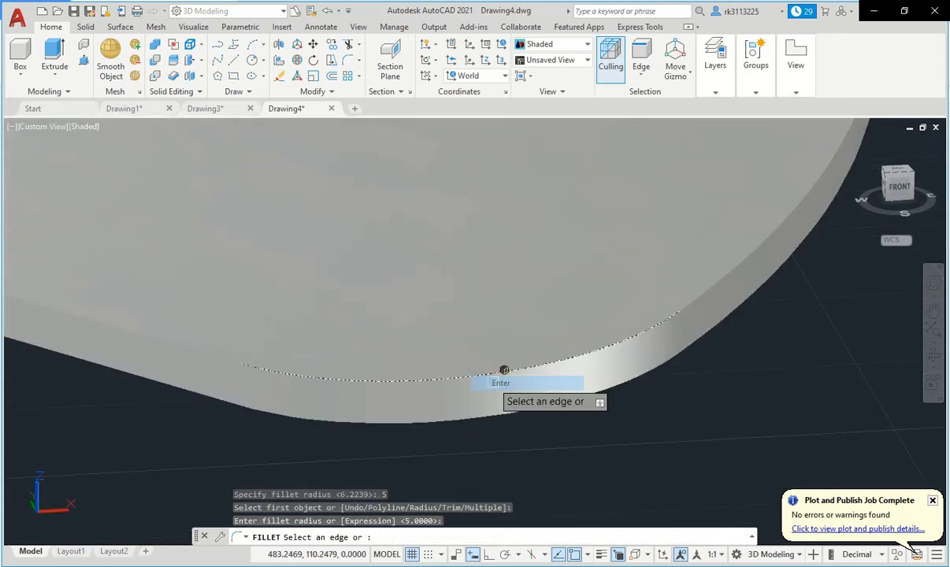
pyautogui.press('Return')
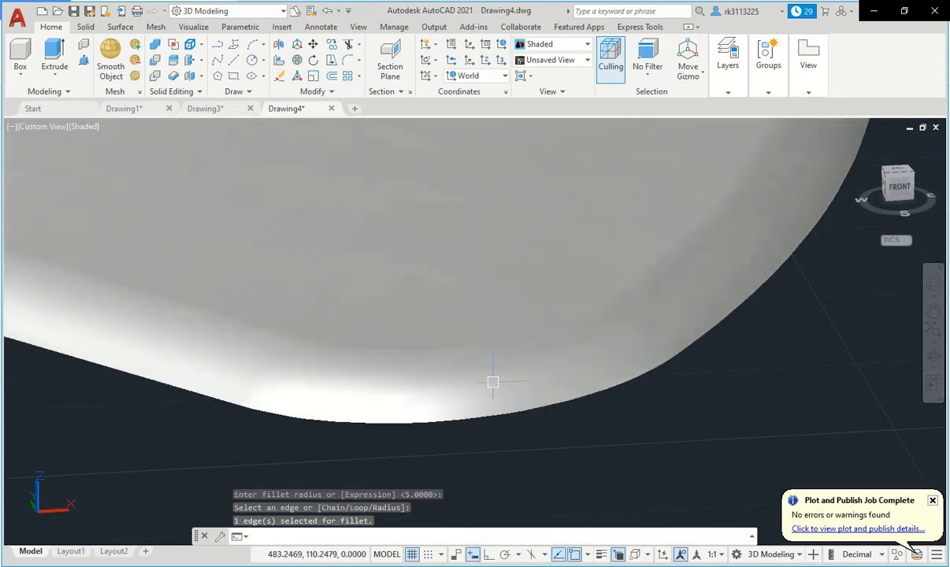
pyautogui.scroll(-5, 492, 382)
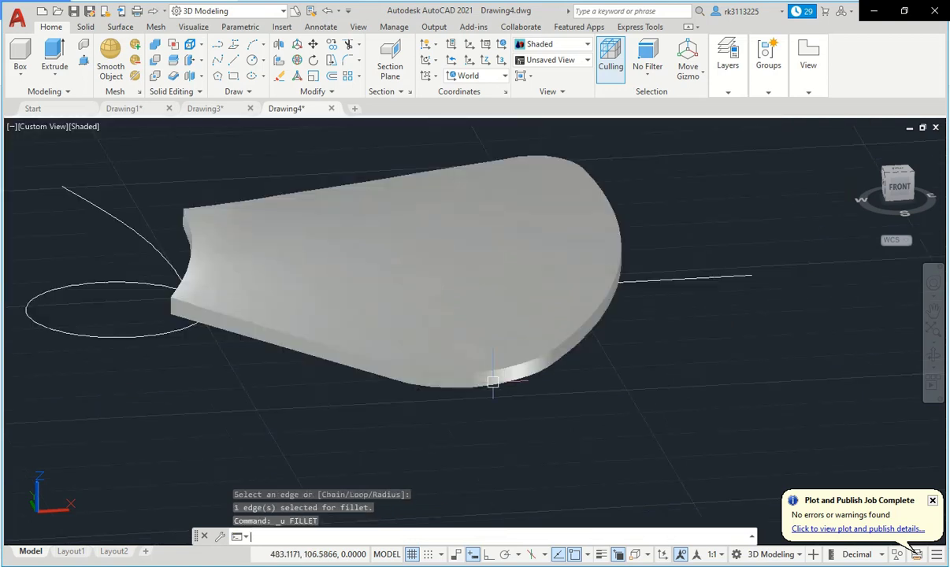
# Set the fillet radius to 1 and pick the blade's curved lower edge
pyautogui.press('Return')
pyautogui.write('r')
pyautogui.press('Return')
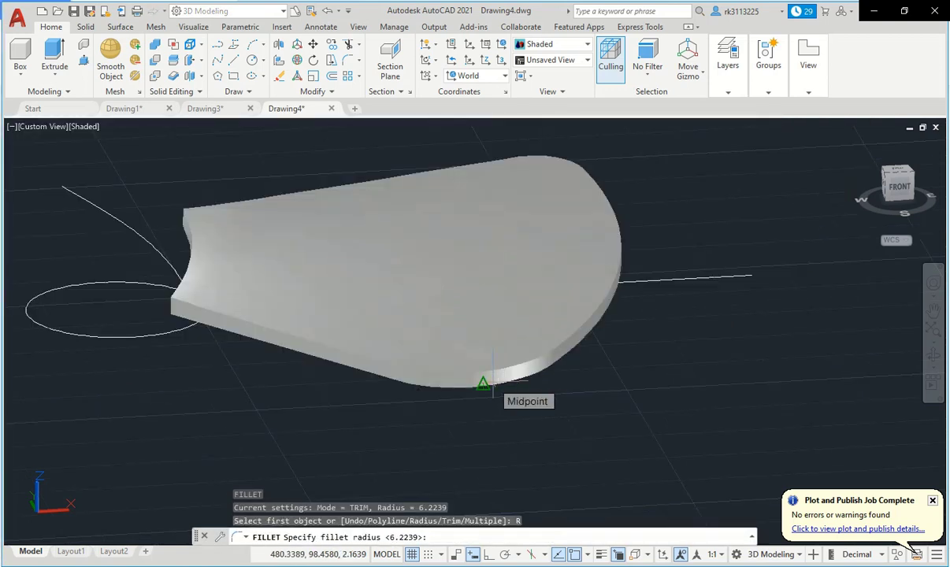
pyautogui.write('1')
pyautogui.press('Return')
pyautogui.scroll(3, 472, 362)
pyautogui.scroll(1, 461, 370)
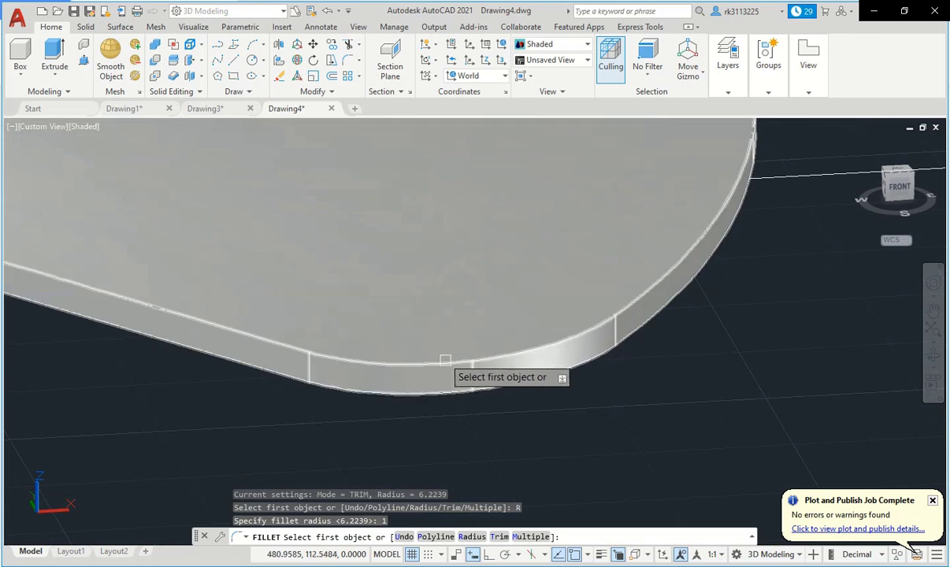
pyautogui.click(447, 362)
pyautogui.rightClick(445, 364)
pyautogui.click(501, 372)
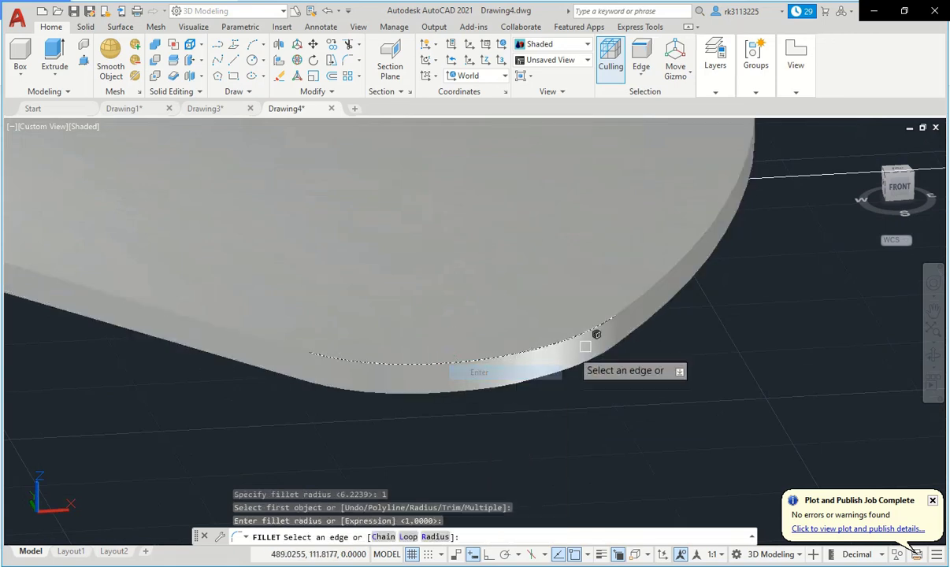
# Add the curved top edge and another top edge, and apply the radius-1 fillet
pyautogui.click(627, 309)
pyautogui.scroll(-3, 602, 451)
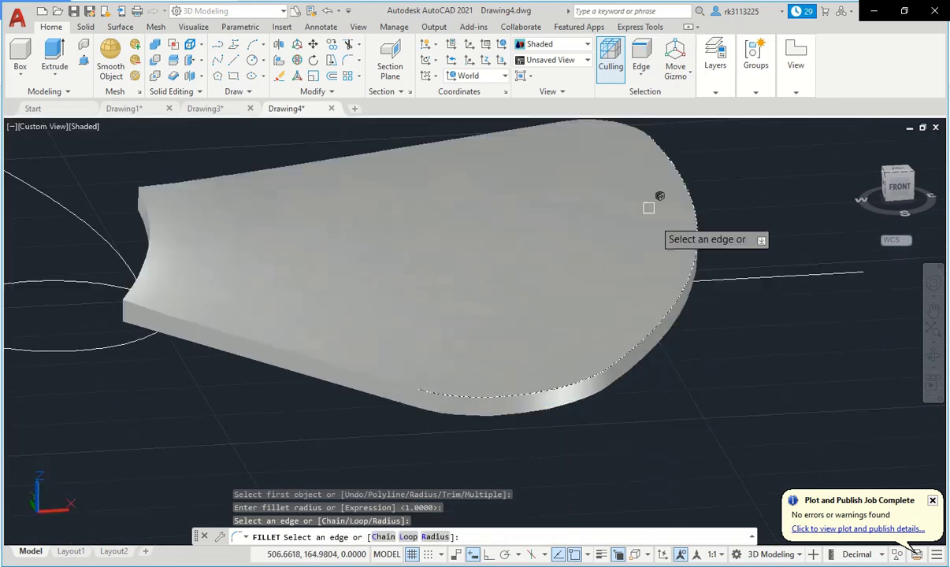
pyautogui.click(627, 128)
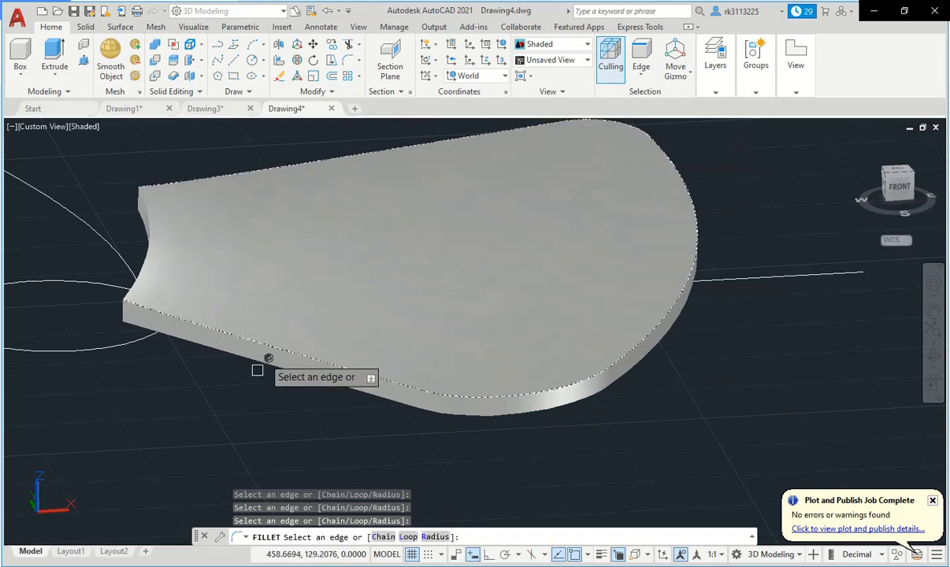
pyautogui.rightClick(237, 412)
pyautogui.click(288, 264)
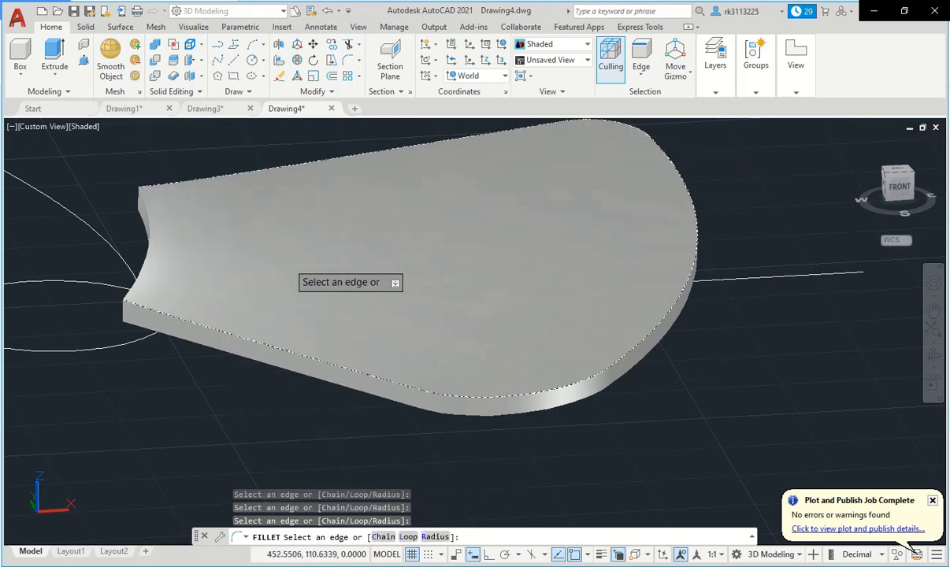
pyautogui.rightClick(297, 269)
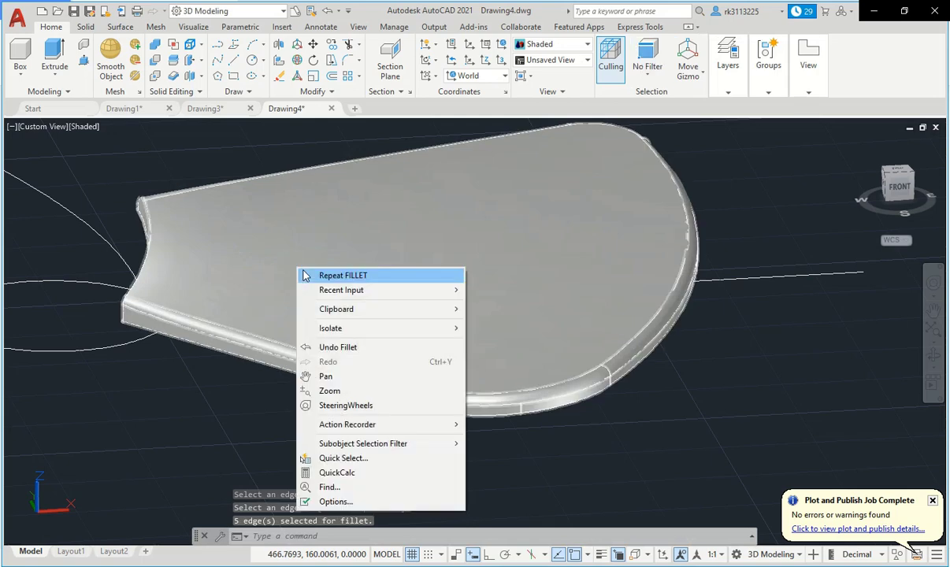
pyautogui.click(355, 273)
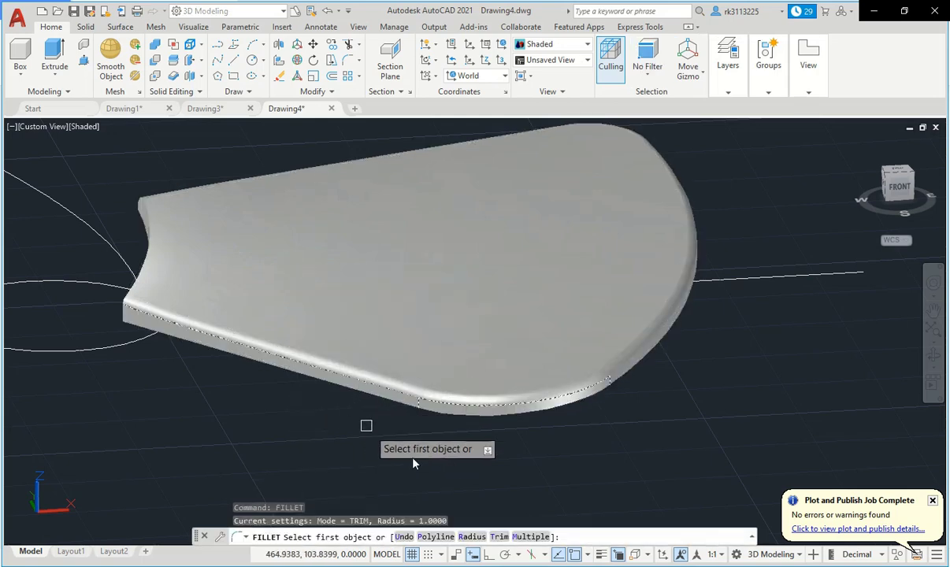
# Keep the 1.0000 fillet radius and pick three bottom edges of the blade
pyautogui.click(472, 536)
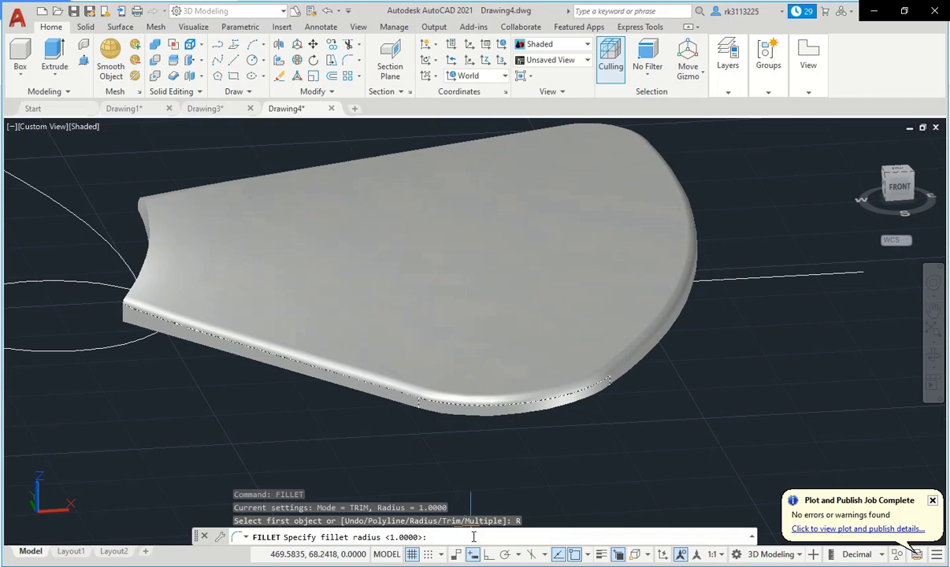
pyautogui.press('Return')
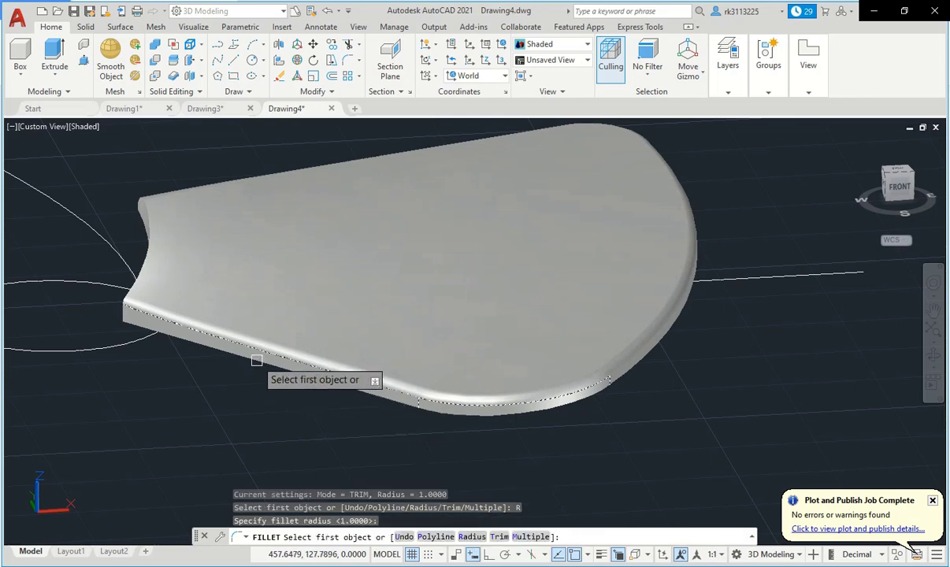
pyautogui.click(296, 371)
pyautogui.rightClick(378, 403)
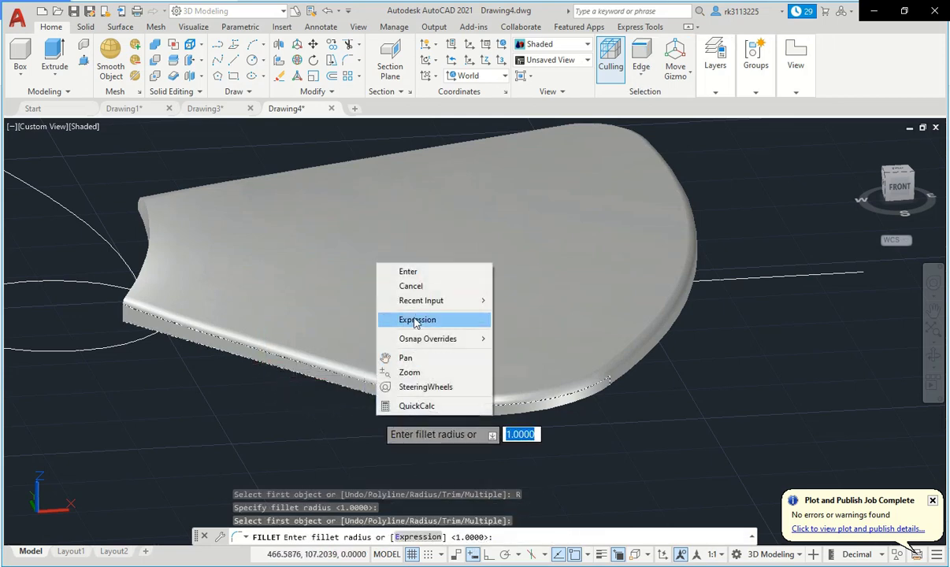
pyautogui.click(409, 273)
pyautogui.click(475, 418)
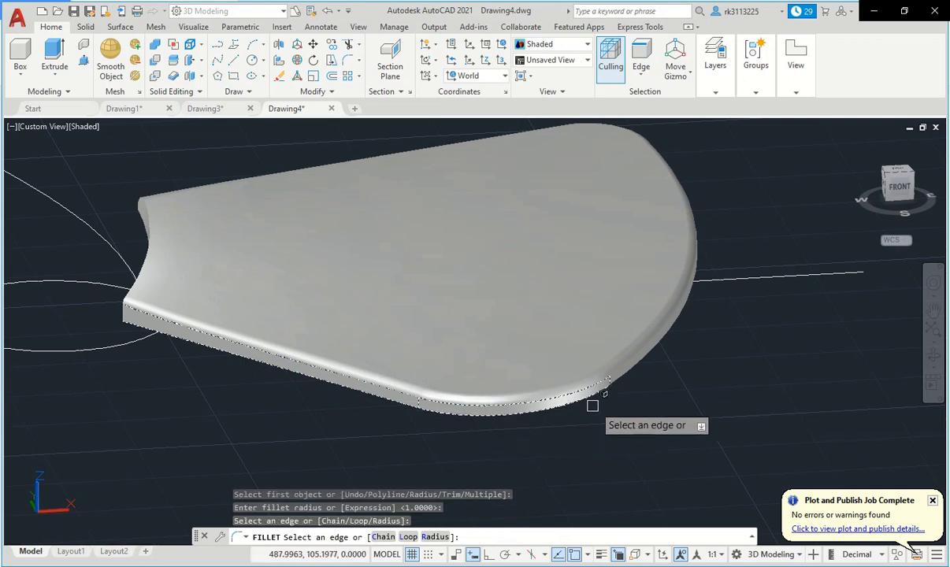
pyautogui.click(633, 369)
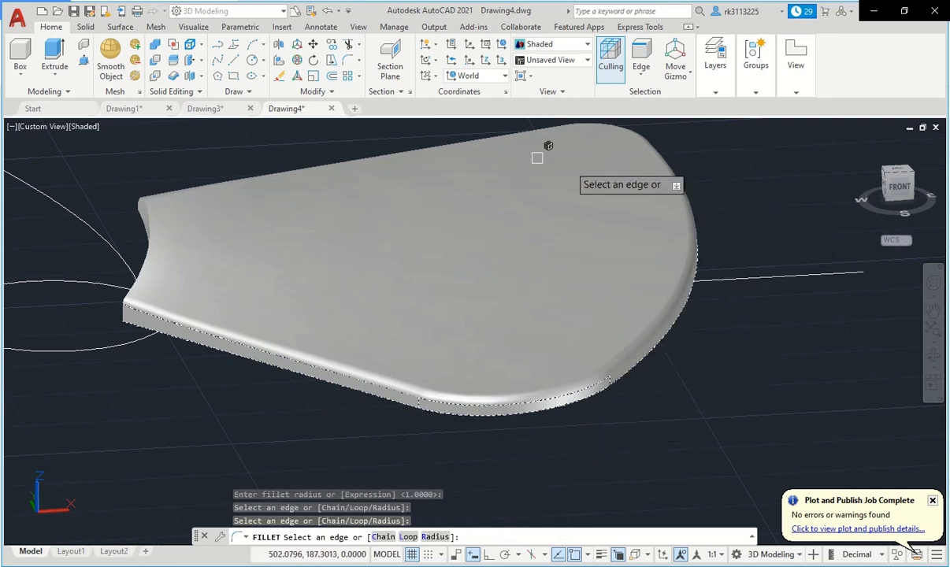
# Orbit to the blade's far side, add another bottom edge, and apply the fillet
pyautogui.click(932, 283)
pyautogui.moveTo(622, 350)
pyautogui.mouseDown()
pyautogui.moveTo(535, 373)
pyautogui.moveTo(274, 363)
pyautogui.mouseUp()
pyautogui.press('Escape')
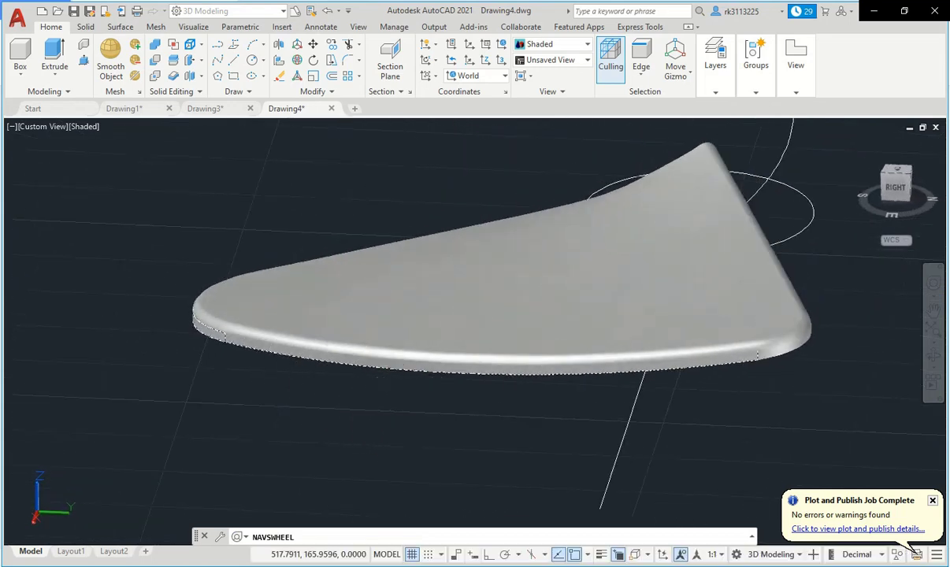
pyautogui.click(454, 373)
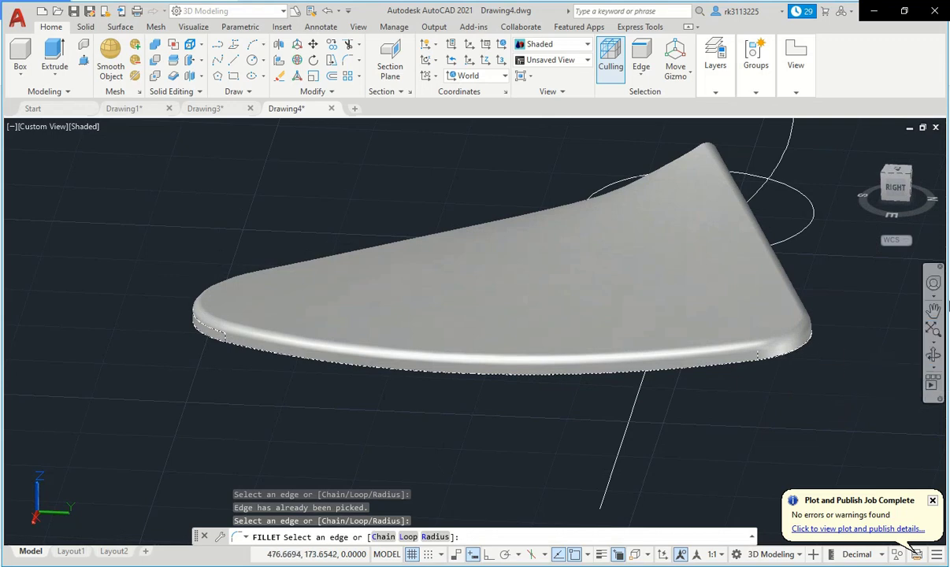
pyautogui.click(933, 284)
pyautogui.moveTo(784, 349); pyautogui.dragTo(597, 343)
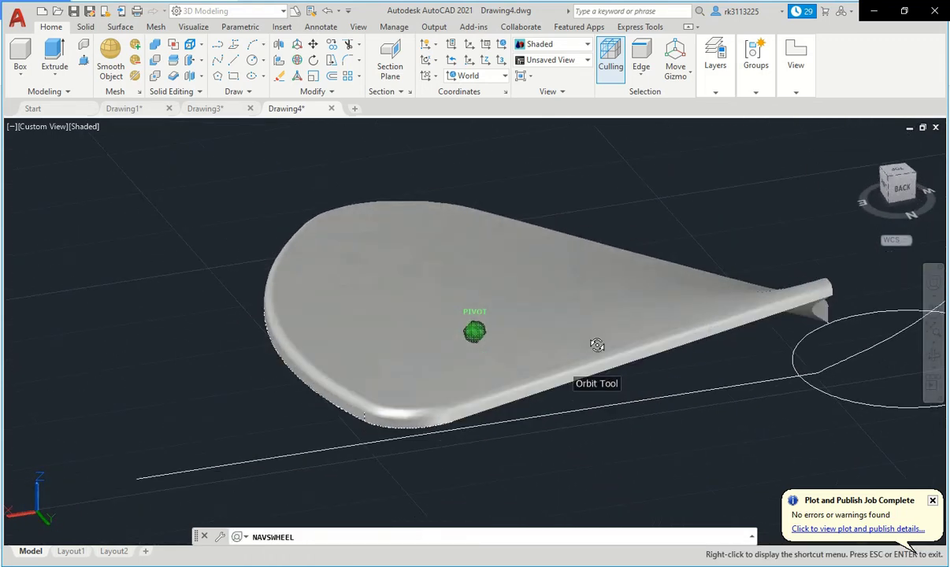
pyautogui.press('Escape')
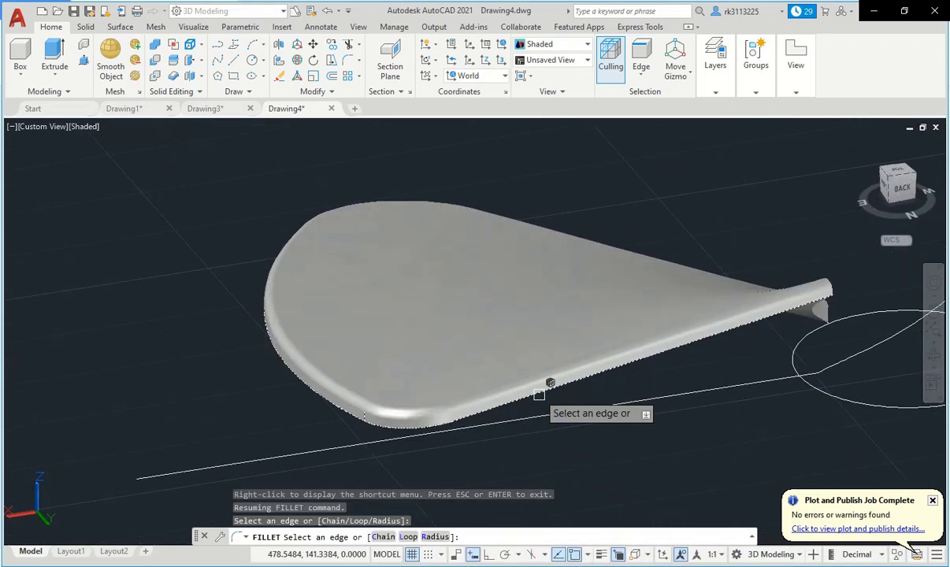
pyautogui.rightClick(669, 248)
pyautogui.click(693, 256)
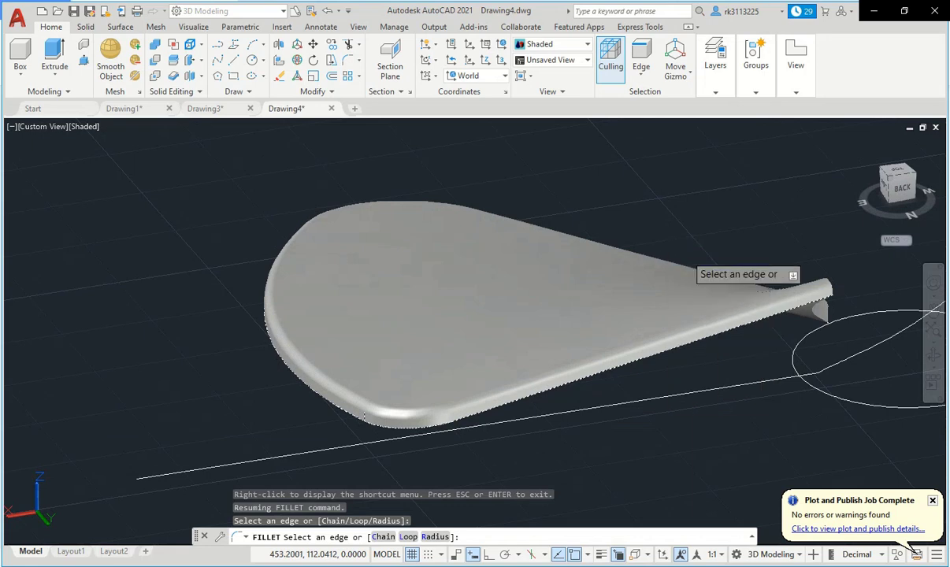
# Orbit and zoom out to inspect the fully rounded blade
pyautogui.click(931, 285)
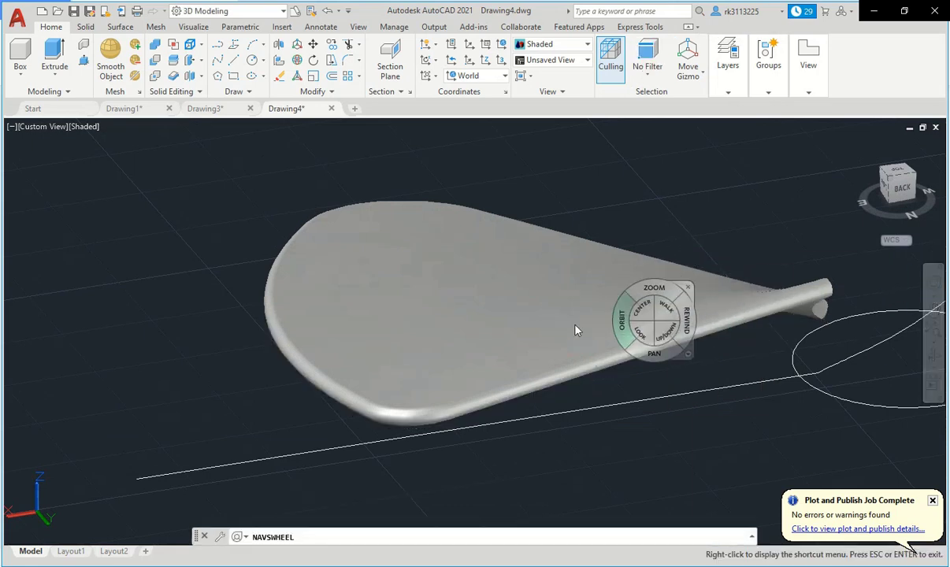
pyautogui.moveTo(576, 329); pyautogui.dragTo(922, 314)
pyautogui.moveTo(390, 319)
pyautogui.mouseDown()
pyautogui.moveTo(542, 357)
pyautogui.moveTo(708, 322)
pyautogui.mouseUp()
pyautogui.moveTo(487, 331)
pyautogui.mouseDown()
pyautogui.moveTo(389, 304)
pyautogui.moveTo(402, 351)
pyautogui.moveTo(430, 340)
pyautogui.mouseUp()
pyautogui.moveTo(483, 378); pyautogui.dragTo(601, 487)
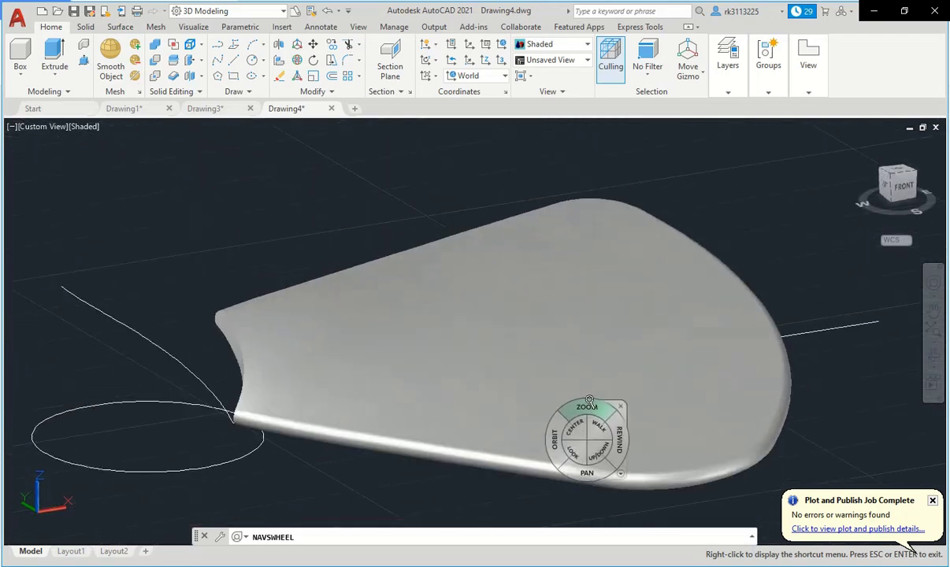
pyautogui.moveTo(583, 403); pyautogui.dragTo(583, 437)
pyautogui.press('Escape')
pyautogui.scroll(-7, 516, 355)
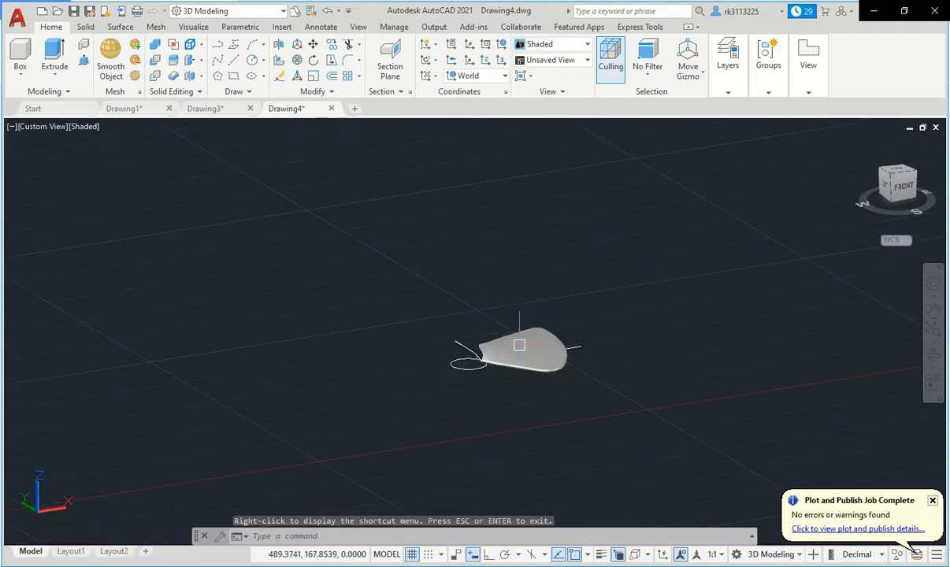
pyautogui.scroll(4, 520, 352)
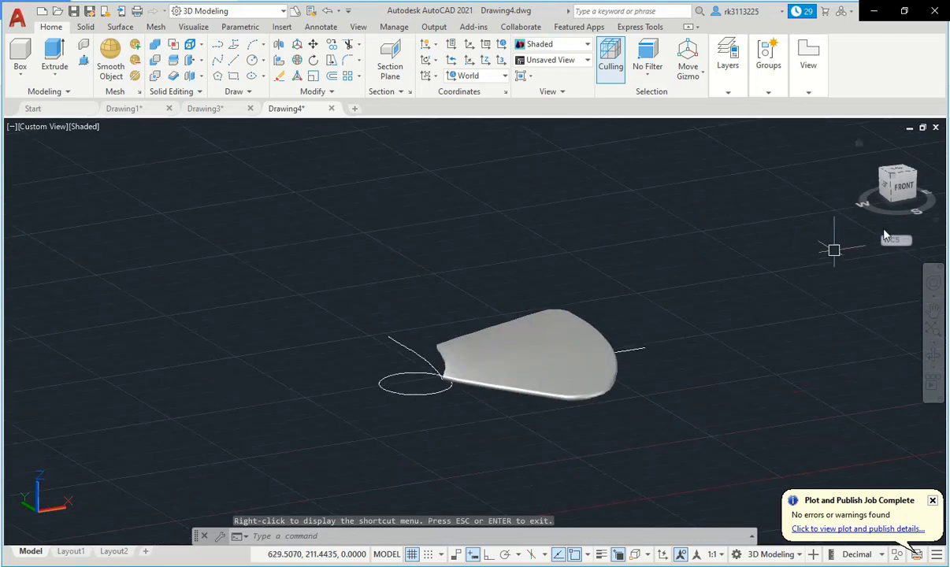
# Switch the ViewCube from Top to SW Isometric and back to Top view
pyautogui.click(892, 180)
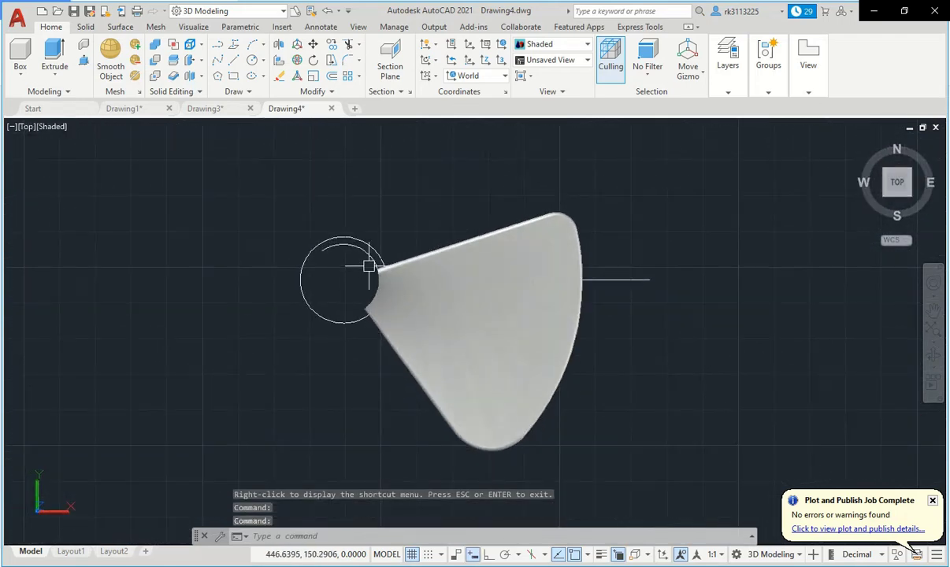
pyautogui.click(884, 197)
pyautogui.write('E')
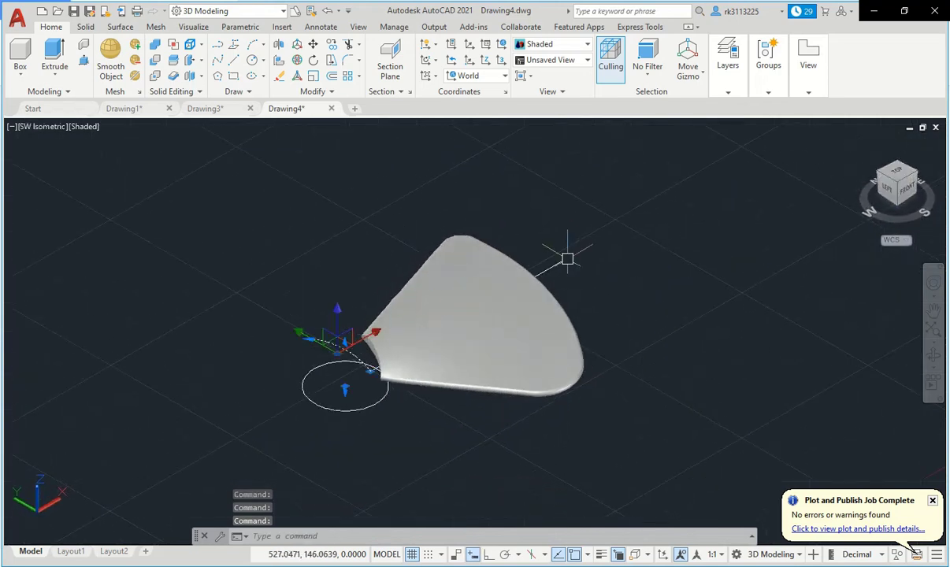
pyautogui.click(905, 181)
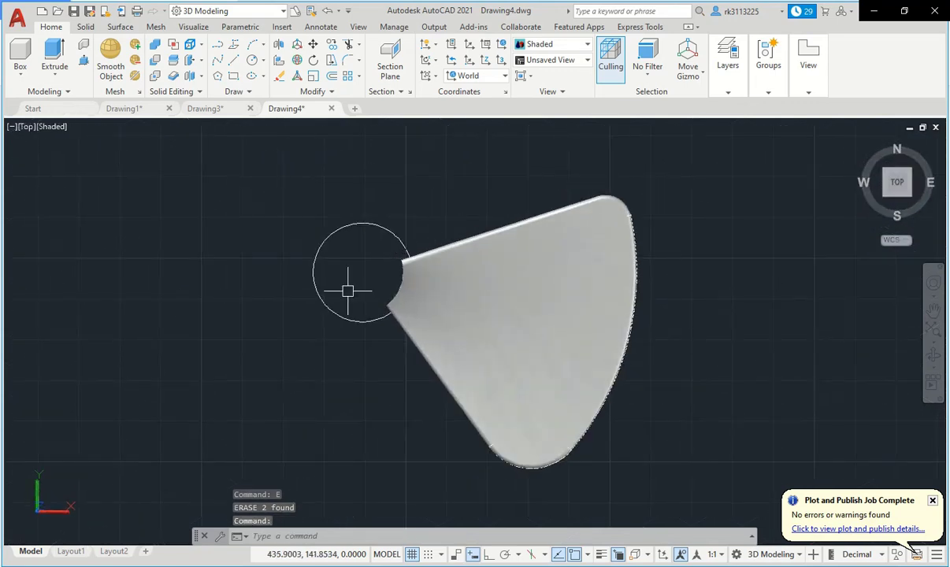
pyautogui.scroll(-2, 459, 316)
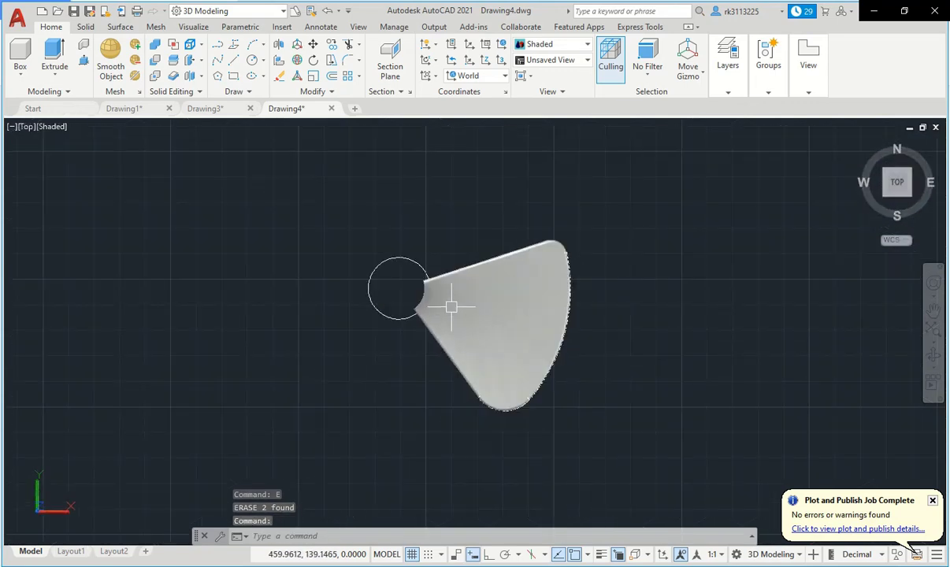
# Start a polar array of the blade centred on the hub circle's centre
pyautogui.write('ar')
pyautogui.press('Return')
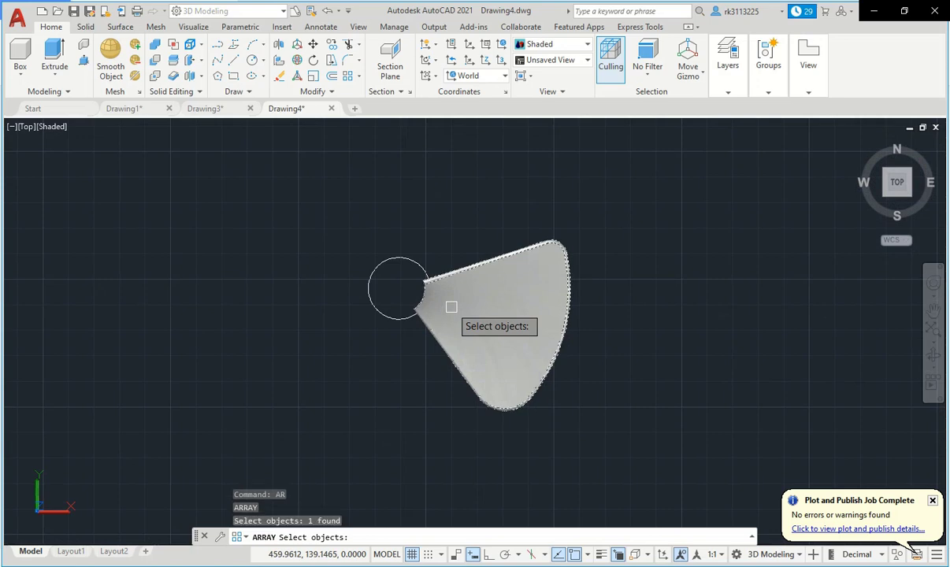
pyautogui.press('Return')
pyautogui.write('po')
pyautogui.press('Return')
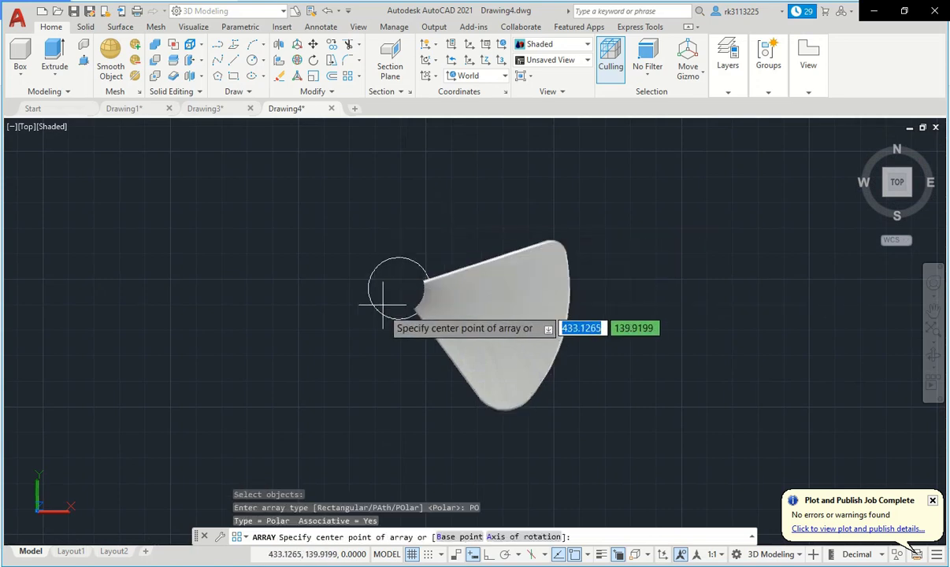
pyautogui.click(399, 289)
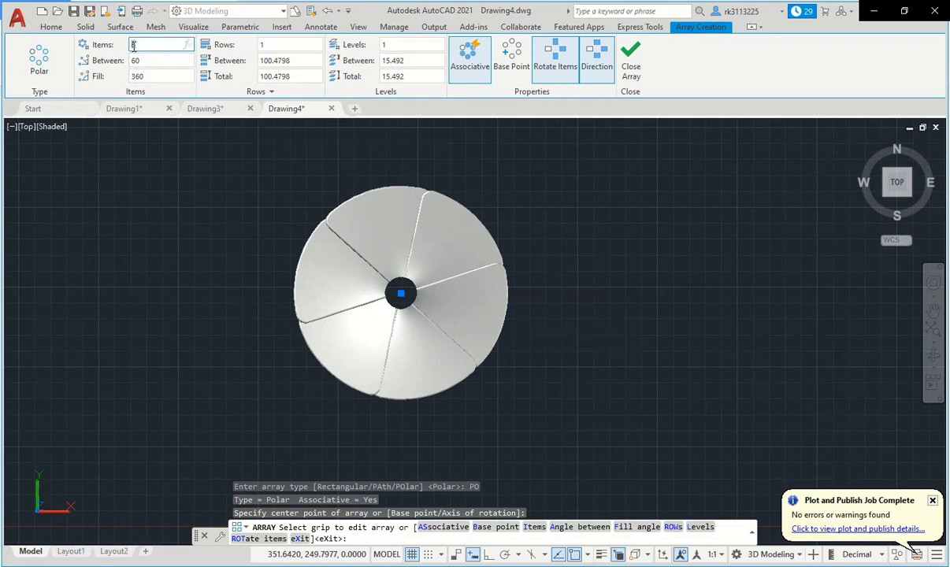
# Set the array to 4 items, 90° apart, and finish it
pyautogui.write('5')
pyautogui.press('Return')
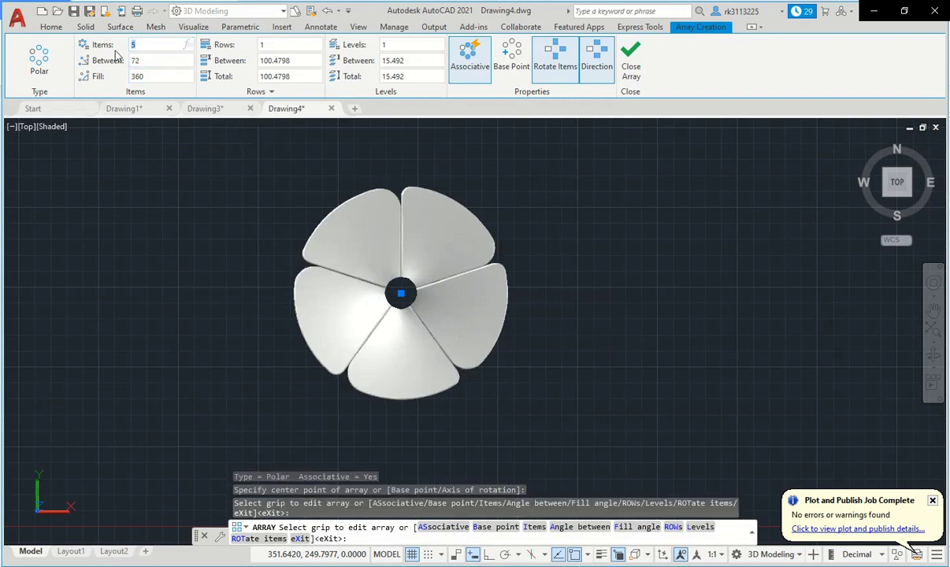
pyautogui.write('4')
pyautogui.press('Return')
pyautogui.scroll(-3, 433, 311)
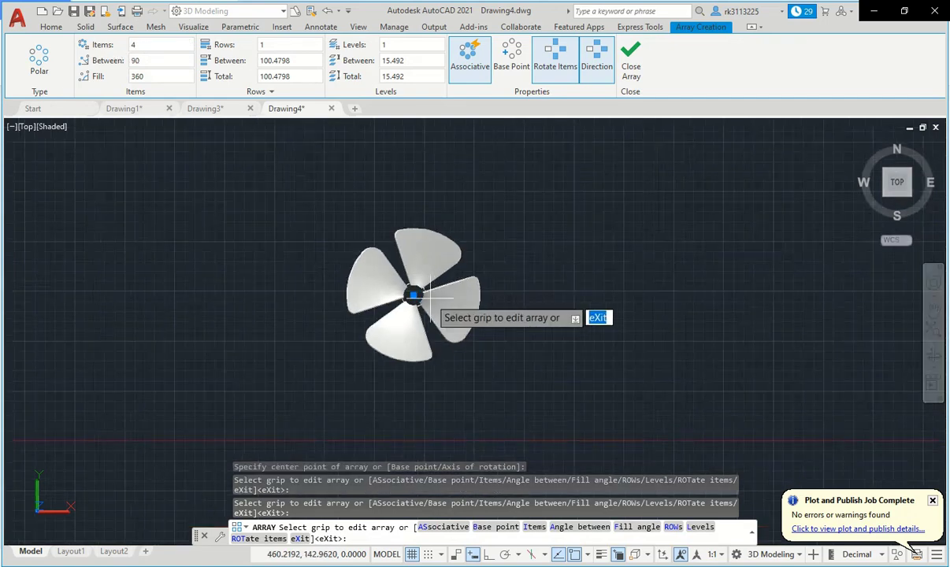
pyautogui.scroll(3, 411, 296)
pyautogui.scroll(1, 425, 260)
pyautogui.rightClick(426, 260)
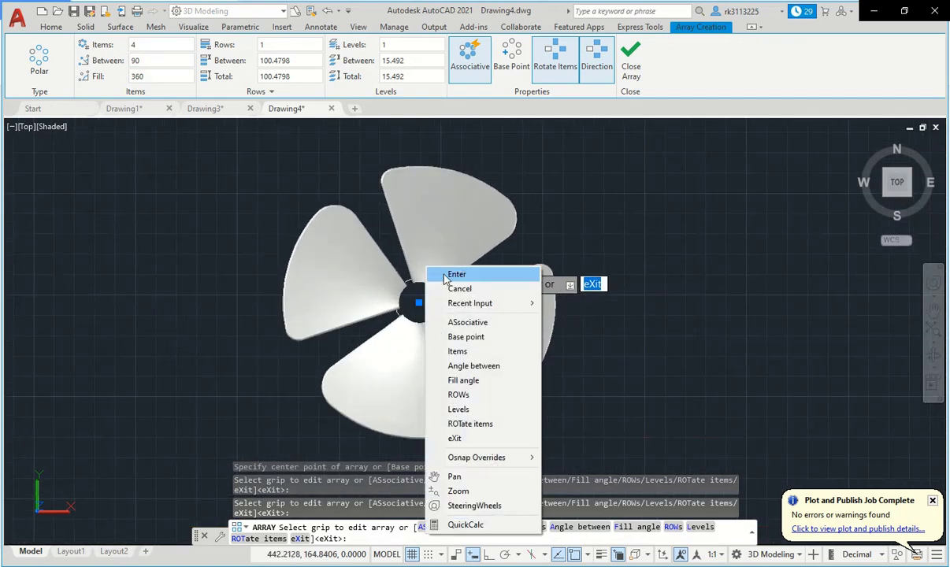
pyautogui.click(449, 272)
pyautogui.scroll(5, 424, 304)
pyautogui.scroll(-4, 434, 274)
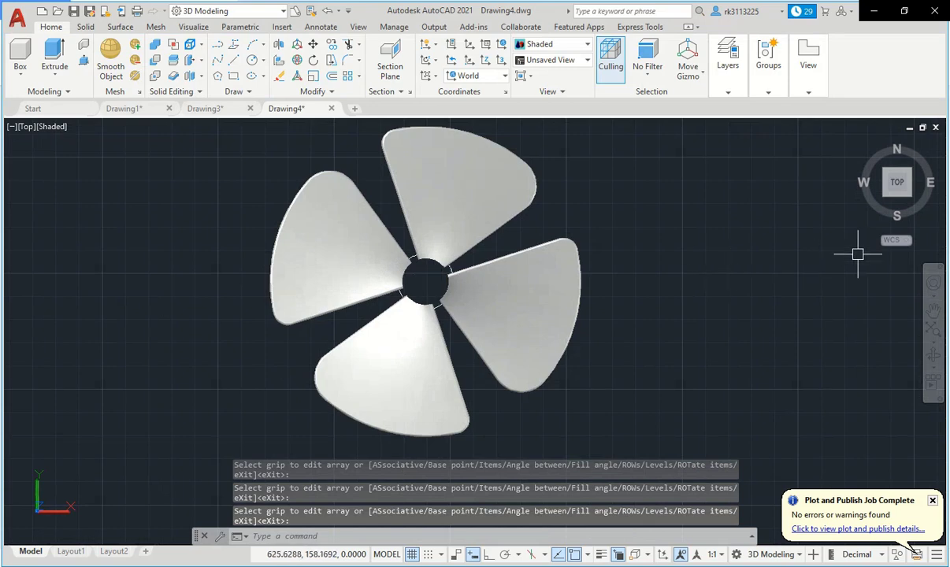
# Extrude the central hub circle to a height of 16
pyautogui.keyDown('shift'); pyautogui.moveTo(449, 315); pyautogui.dragTo(470, 355, button='middle'); pyautogui.keyUp('shift')
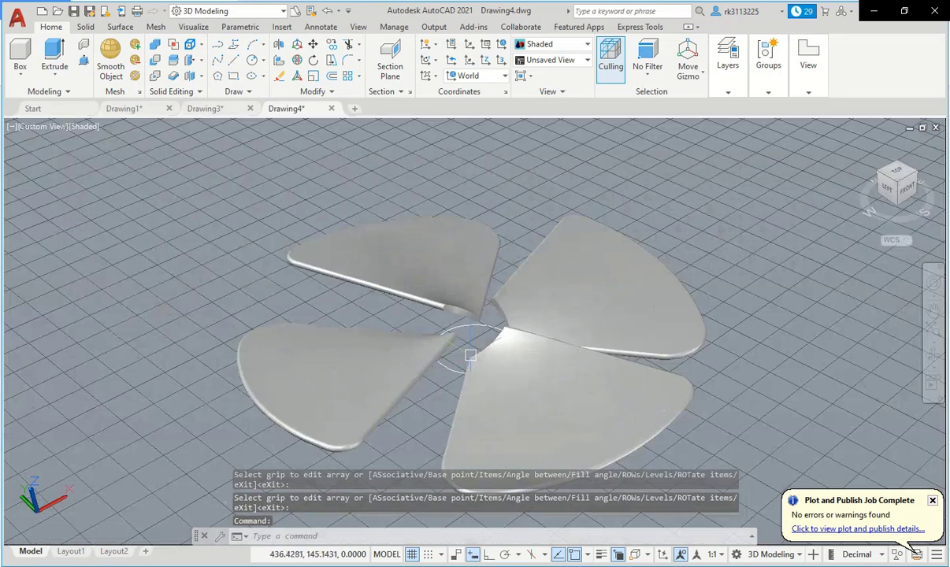
pyautogui.write('EST')
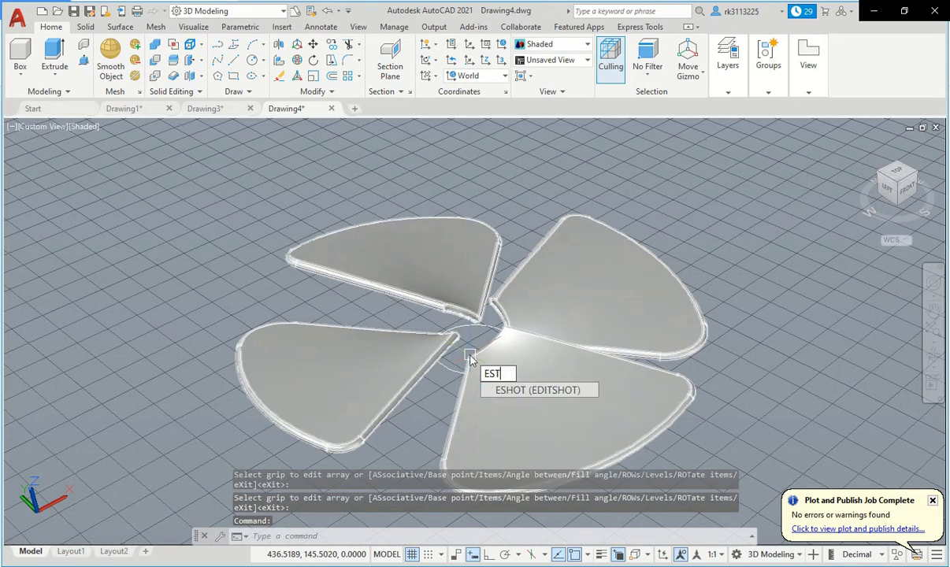
pyautogui.write('X')
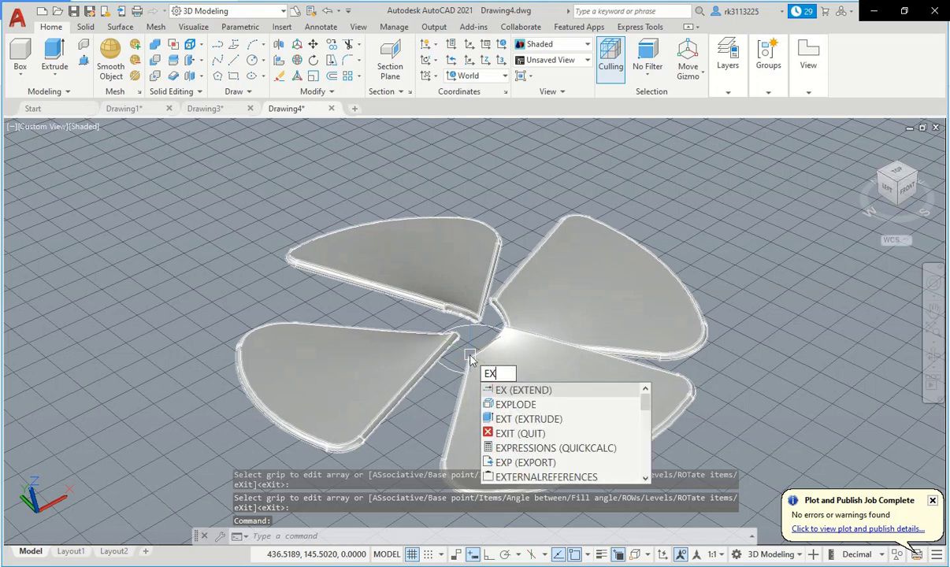
pyautogui.press('Return')
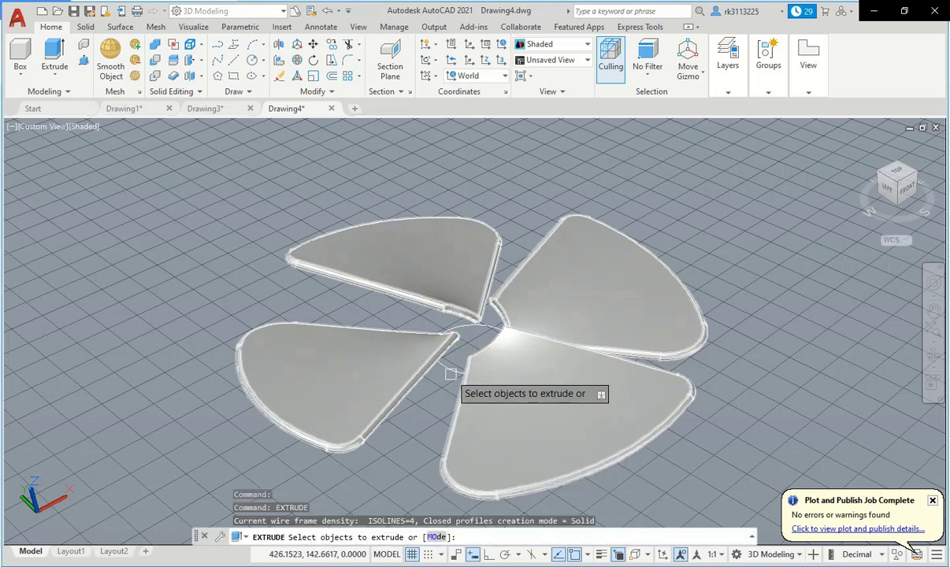
pyautogui.click(453, 349)
pyautogui.rightClick(477, 341)
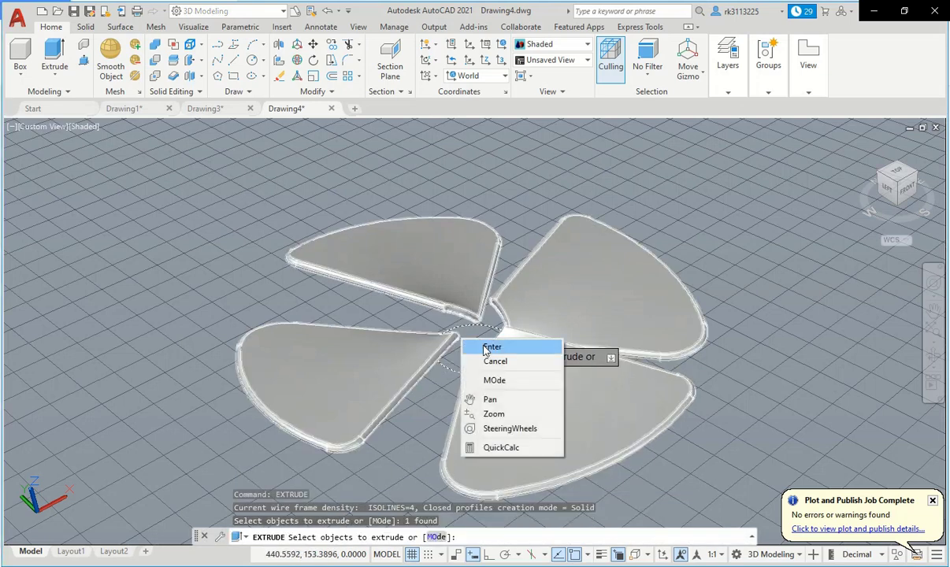
pyautogui.click(483, 346)
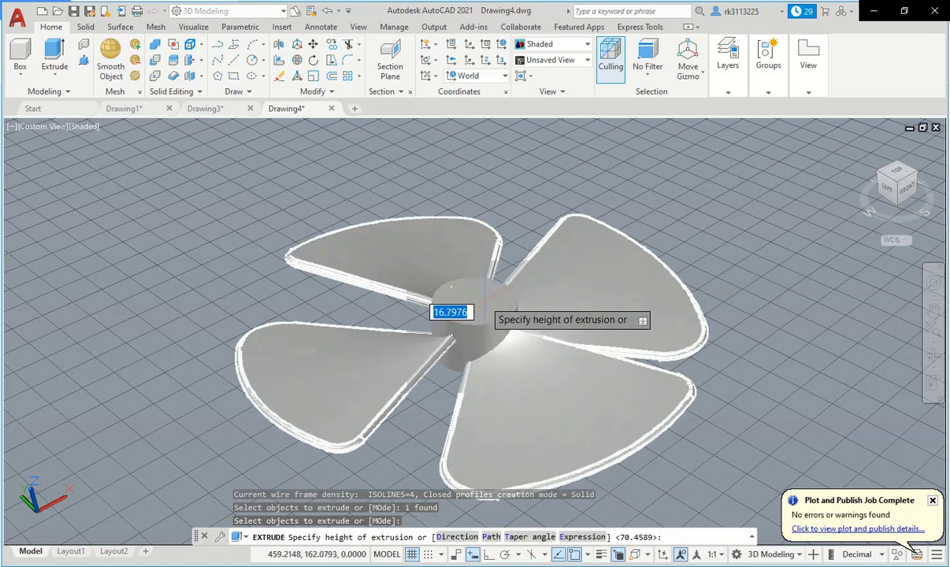
pyautogui.write('16')
pyautogui.press('Return')
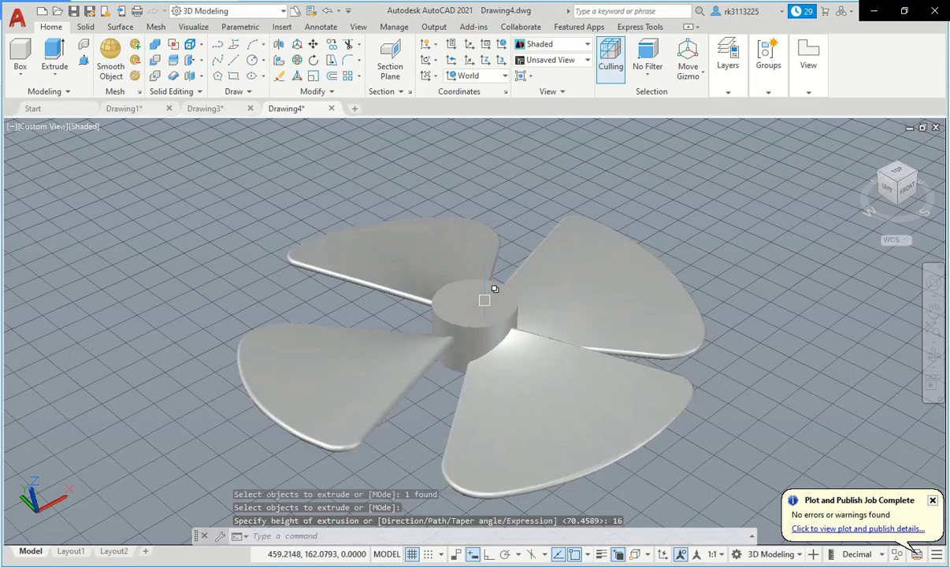
pyautogui.scroll(2, 482, 300)
pyautogui.scroll(2, 473, 299)
pyautogui.scroll(2, 472, 299)
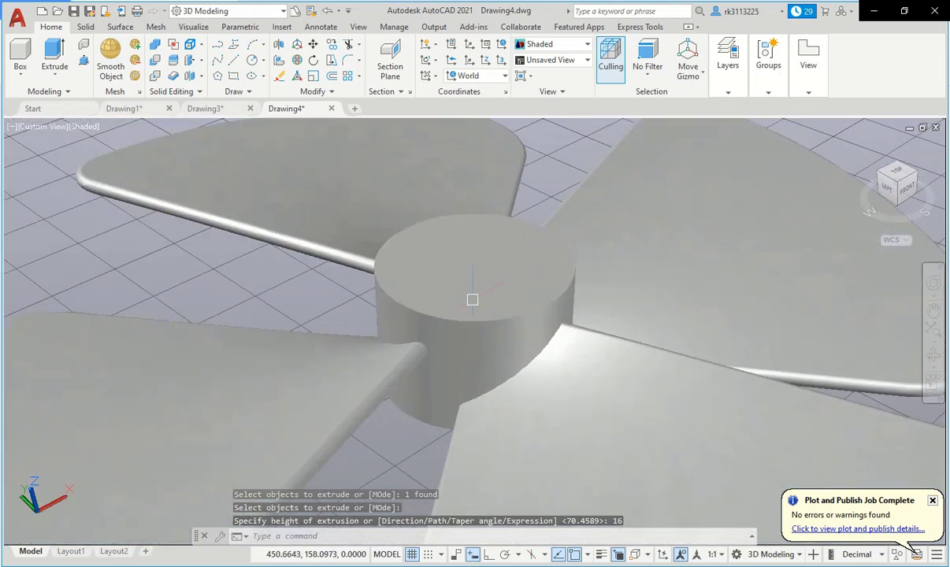
# Draw a radius-8 circle centred on the hub's top face
pyautogui.write('c')
pyautogui.press('Return')
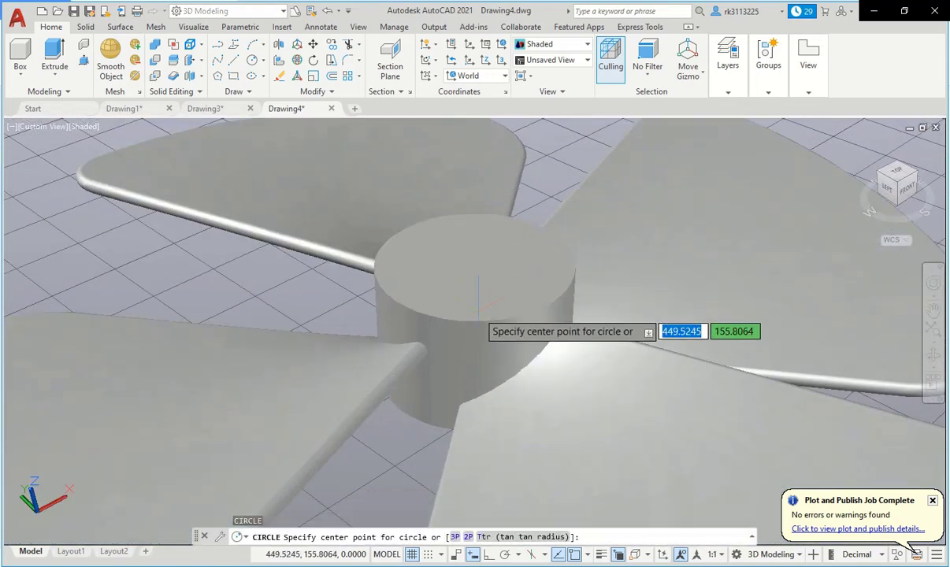
pyautogui.click(474, 264)
pyautogui.write('8')
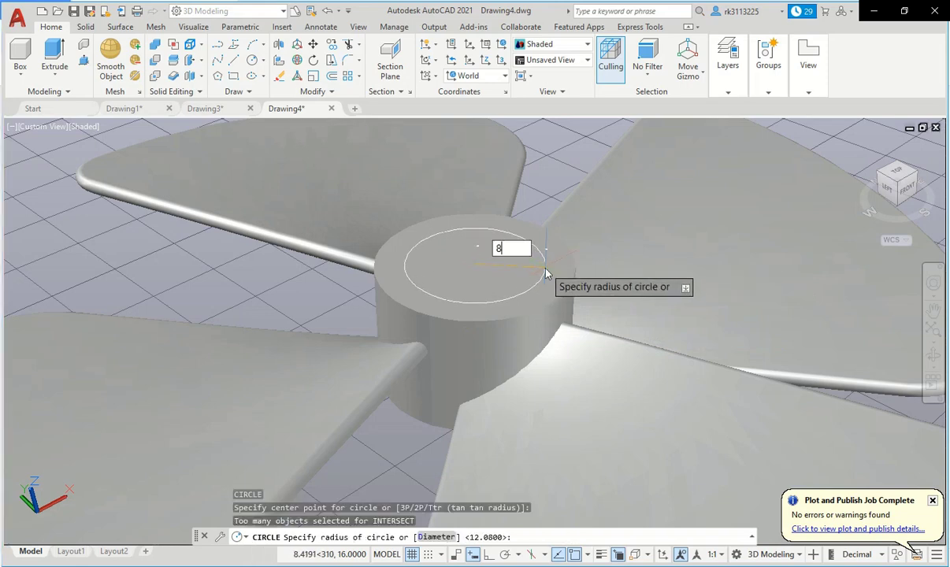
pyautogui.press('Return')
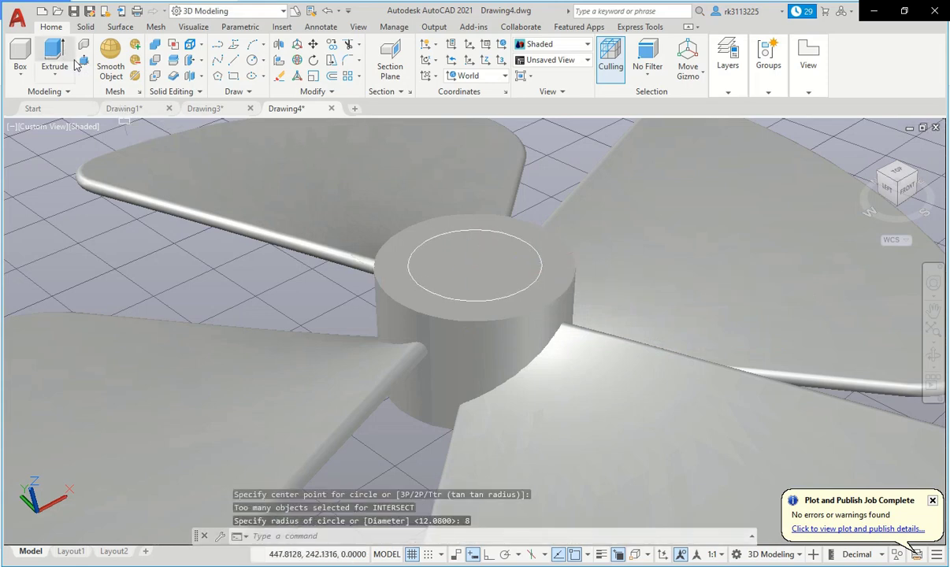
# Press-pull the circle 4 units into the hub to form the bore
pyautogui.click(83, 61)
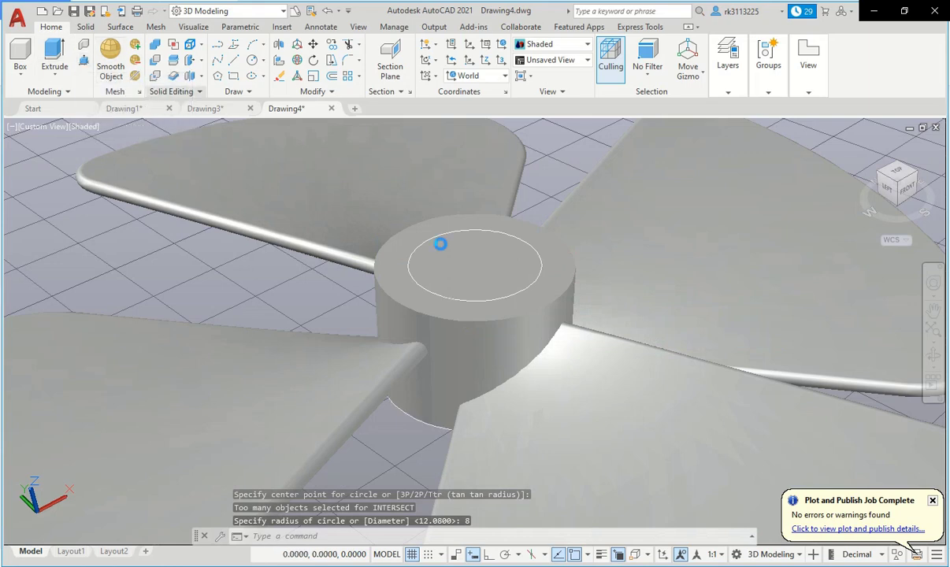
pyautogui.click(474, 273)
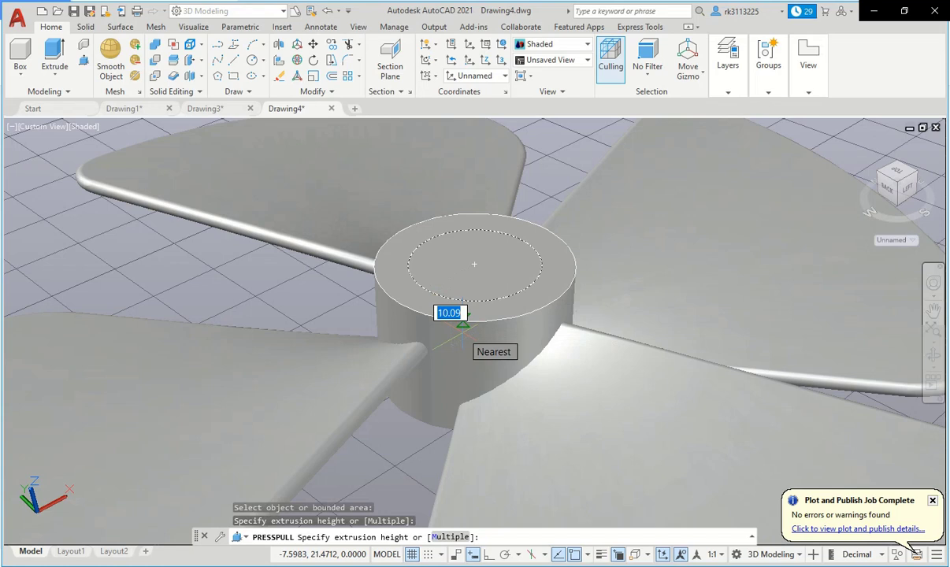
pyautogui.write('4')
pyautogui.press('Return')
pyautogui.moveTo(460, 332)
pyautogui.keyDown('shift'); pyautogui.mouseDown(button='middle')
pyautogui.moveTo(453, 316)
pyautogui.moveTo(484, 308)
pyautogui.moveTo(501, 288)
pyautogui.mouseUp(button='middle'); pyautogui.keyUp('shift')
pyautogui.press('Return')
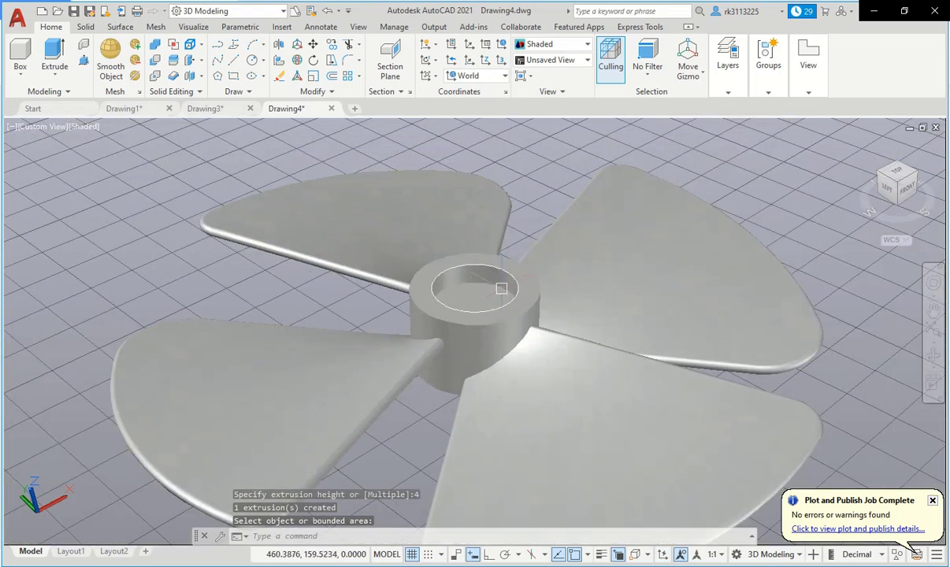
pyautogui.scroll(3, 501, 288)
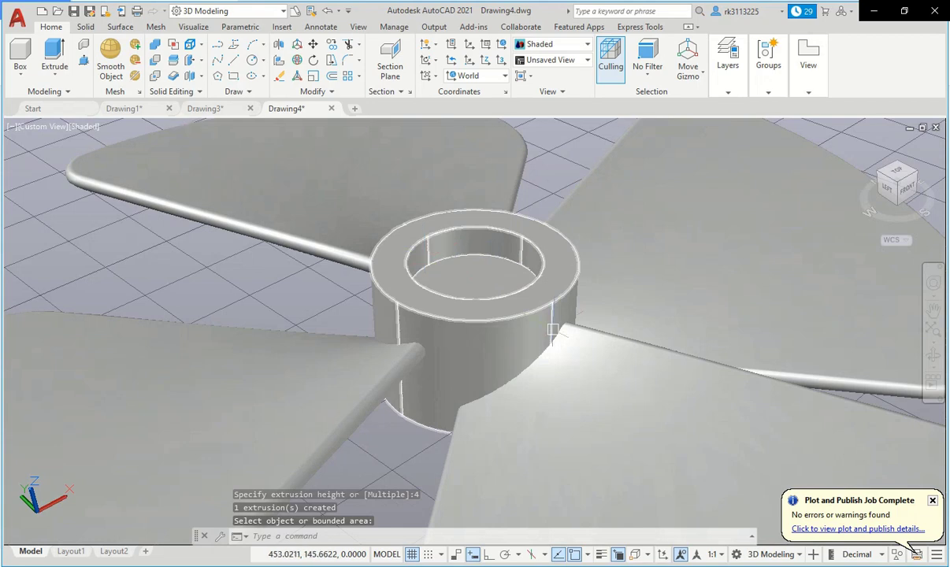
pyautogui.write('SPE')
# Create a radius-8 sphere centred in the hub hole with the SPHERE command
pyautogui.press('BackSpace')
pyautogui.write('SP')
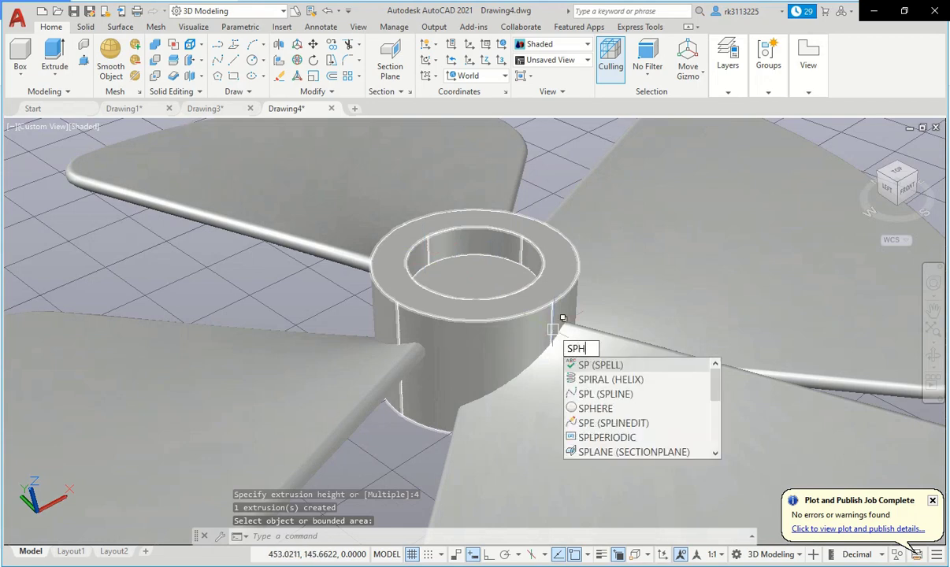
pyautogui.write('HERE')
pyautogui.press('Return')
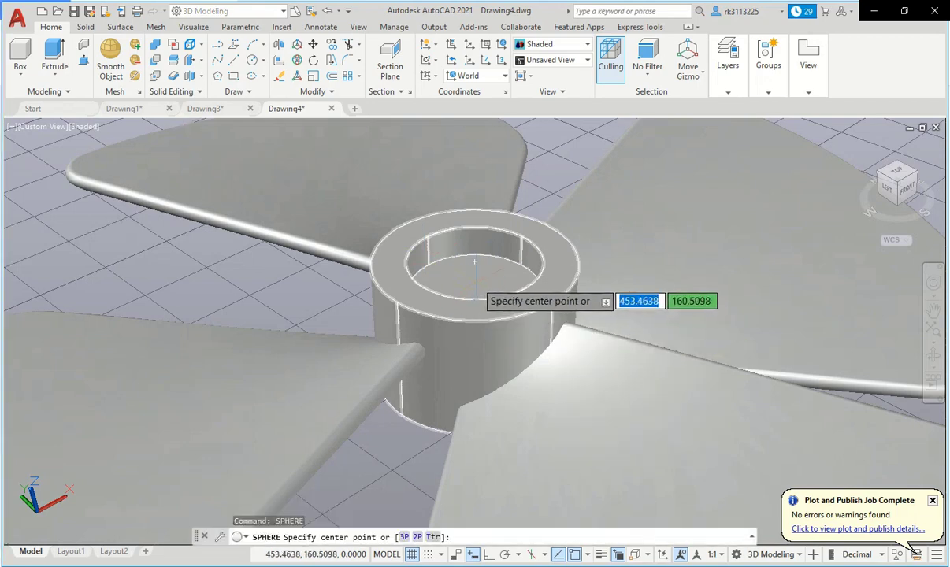
pyautogui.scroll(3, 475, 288)
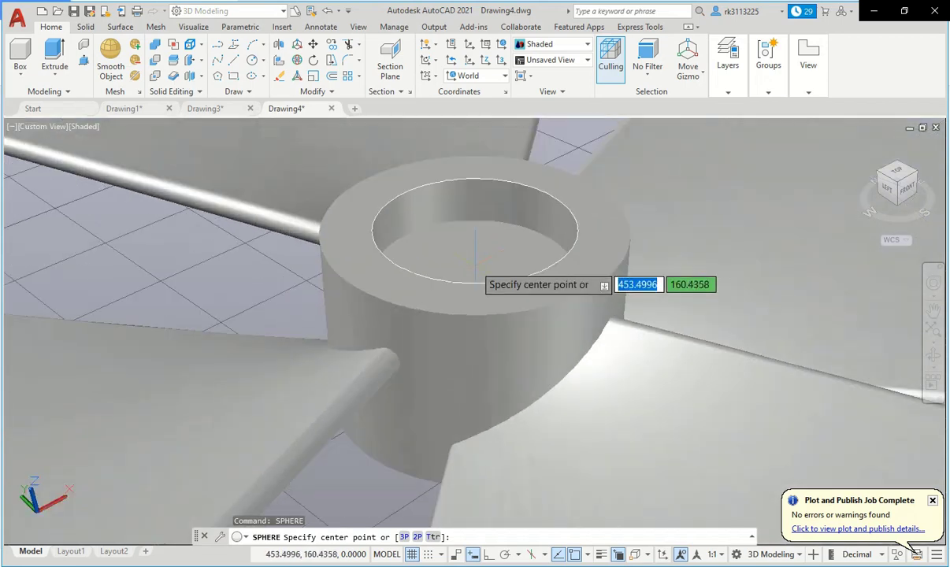
pyautogui.scroll(-2, 470, 308)
pyautogui.scroll(-2, 475, 276)
pyautogui.scroll(2, 474, 276)
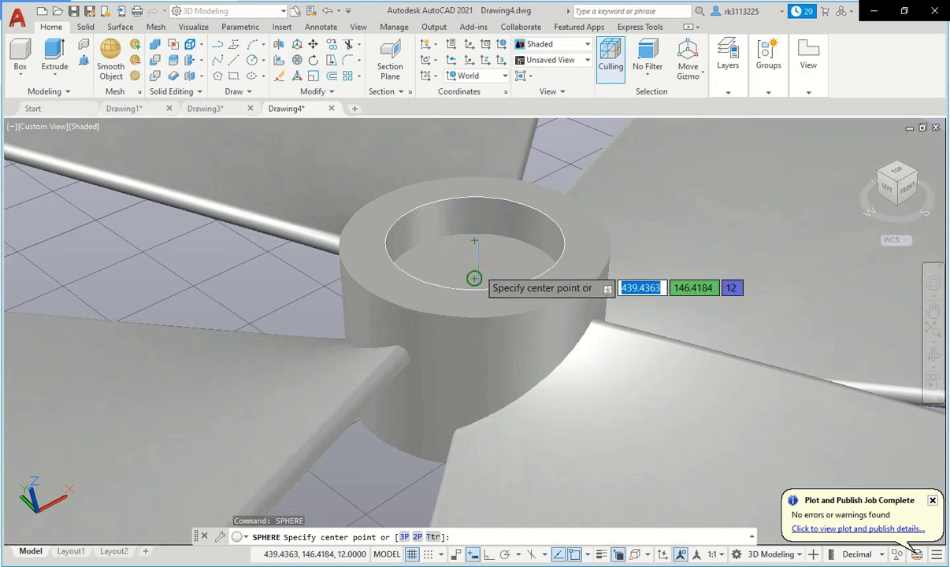
pyautogui.click(476, 278)
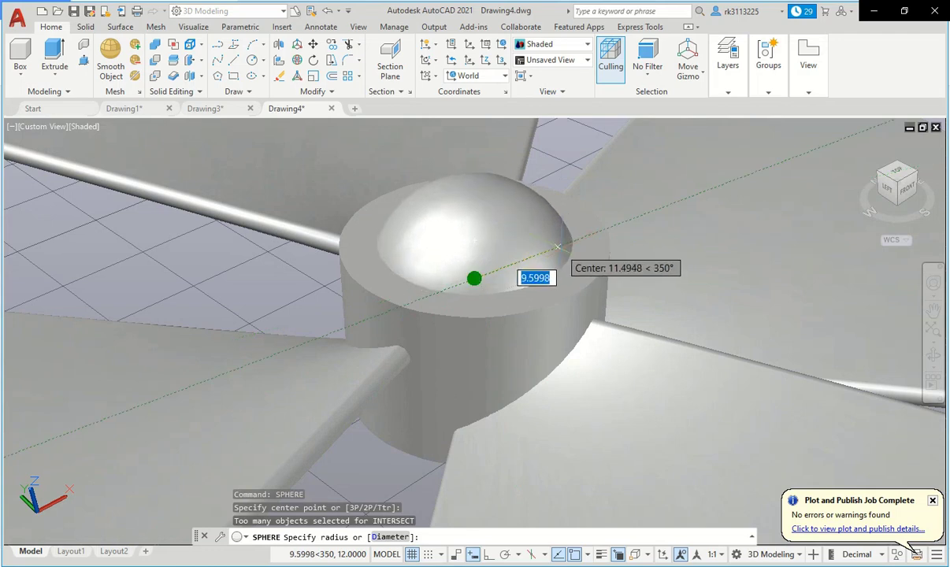
pyautogui.write('8')
pyautogui.press('Return')
# Select the new dome among the overlapping solids, start moving it, then cancel
pyautogui.click(494, 246)
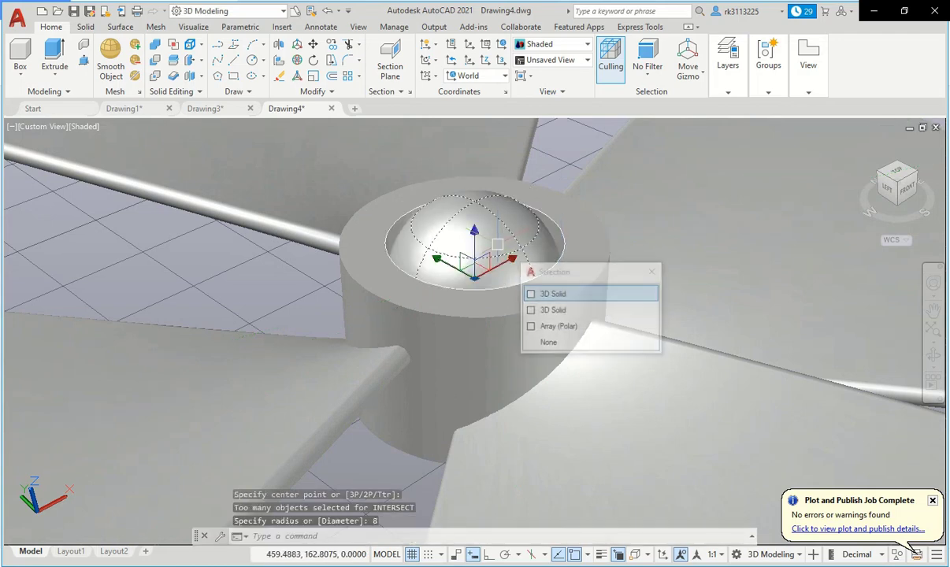
pyautogui.click(552, 294)
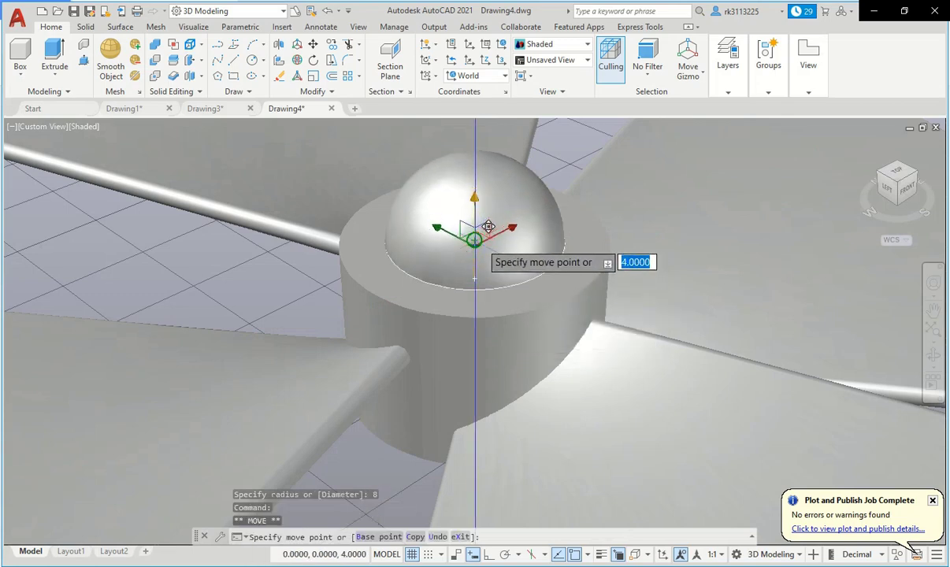
pyautogui.click(474, 237)
pyautogui.press('Escape')
pyautogui.scroll(-3, 461, 309)
pyautogui.scroll(-2, 460, 299)
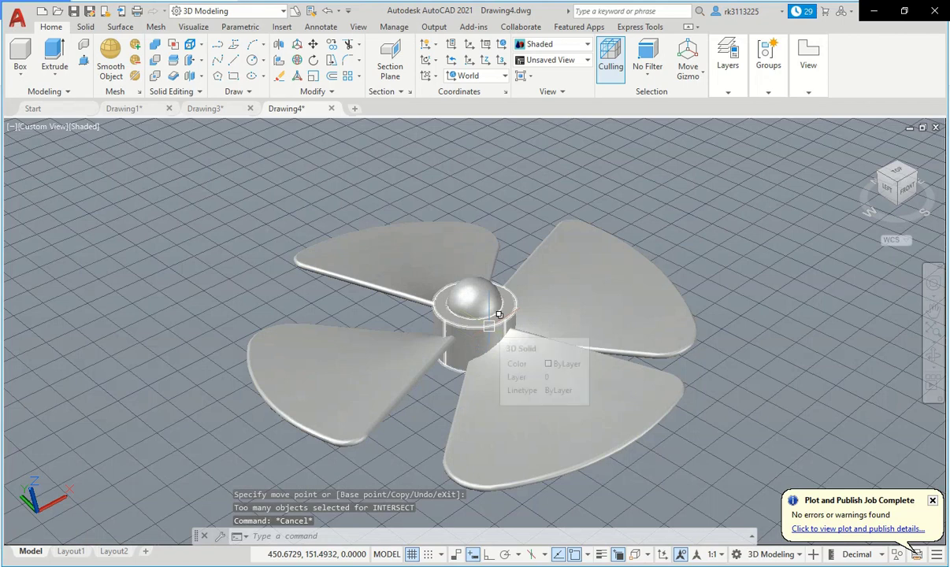
# Explode the polar blade array into separate blades
pyautogui.write('x')
pyautogui.press('Return')
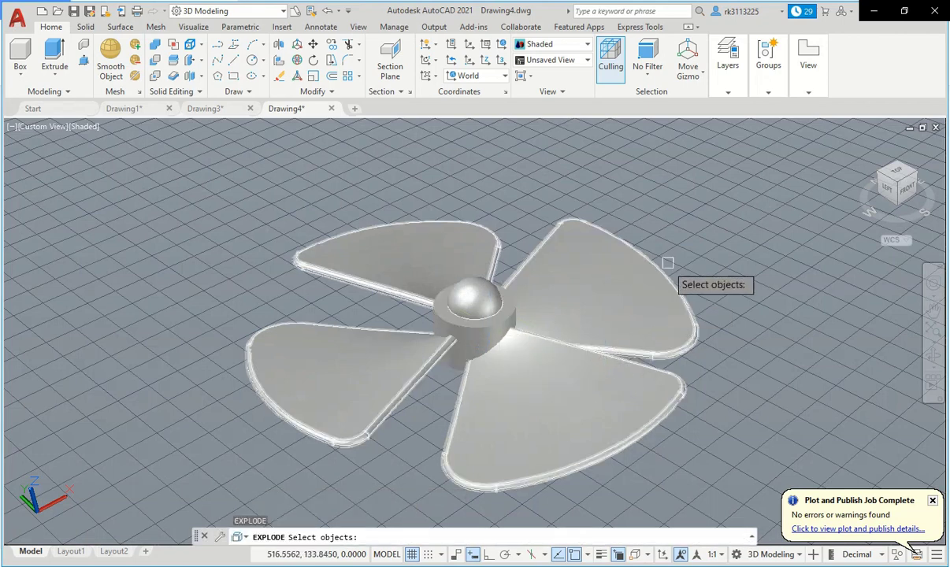
pyautogui.click(671, 263)
pyautogui.click(610, 304)
pyautogui.write('UNION')
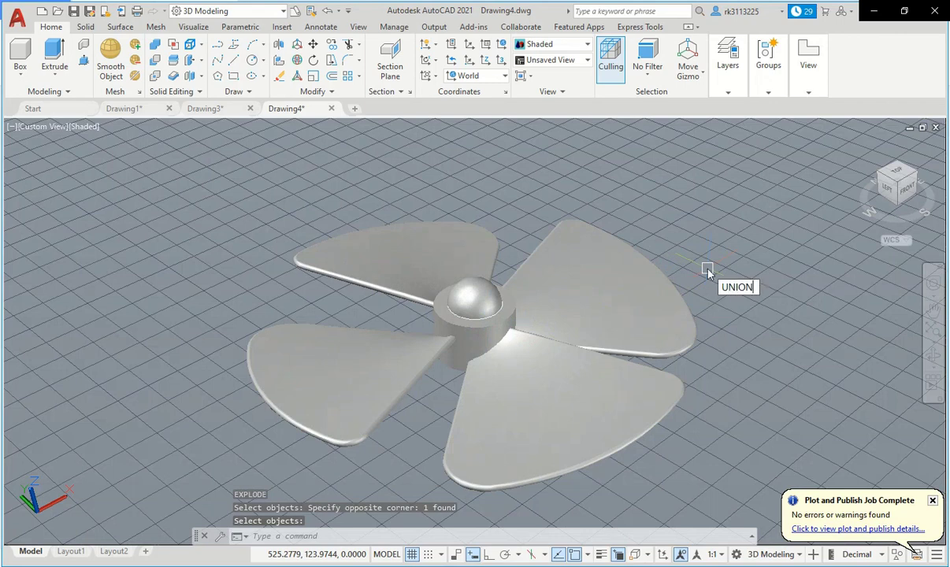
# Union all seven fan parts, blades, hub and dome, into one solid
pyautogui.press('Return')
pyautogui.click(700, 204)
pyautogui.click(278, 405)
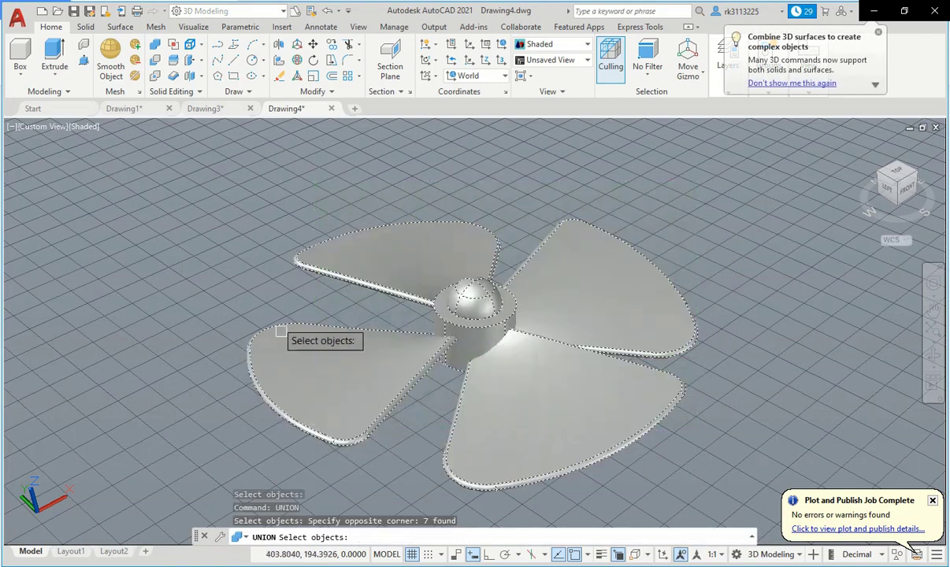
pyautogui.press('Return')
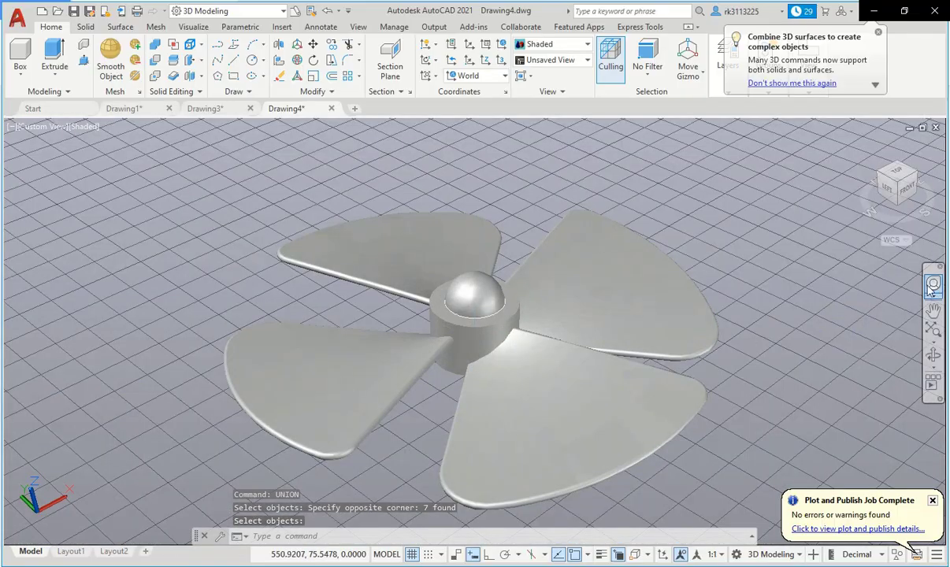
pyautogui.click(933, 283)
# Orbit around the fan from top, low and front angles to inspect the unioned solid
pyautogui.moveTo(515, 314)
pyautogui.mouseDown()
pyautogui.moveTo(445, 238)
pyautogui.moveTo(286, 370)
pyautogui.moveTo(548, 378)
pyautogui.moveTo(597, 297)
pyautogui.mouseUp()
pyautogui.moveTo(469, 302)
pyautogui.mouseDown()
pyautogui.moveTo(451, 219)
pyautogui.moveTo(761, 214)
pyautogui.moveTo(723, 257)
pyautogui.moveTo(638, 293)
pyautogui.moveTo(546, 318)
pyautogui.moveTo(473, 319)
pyautogui.mouseUp()
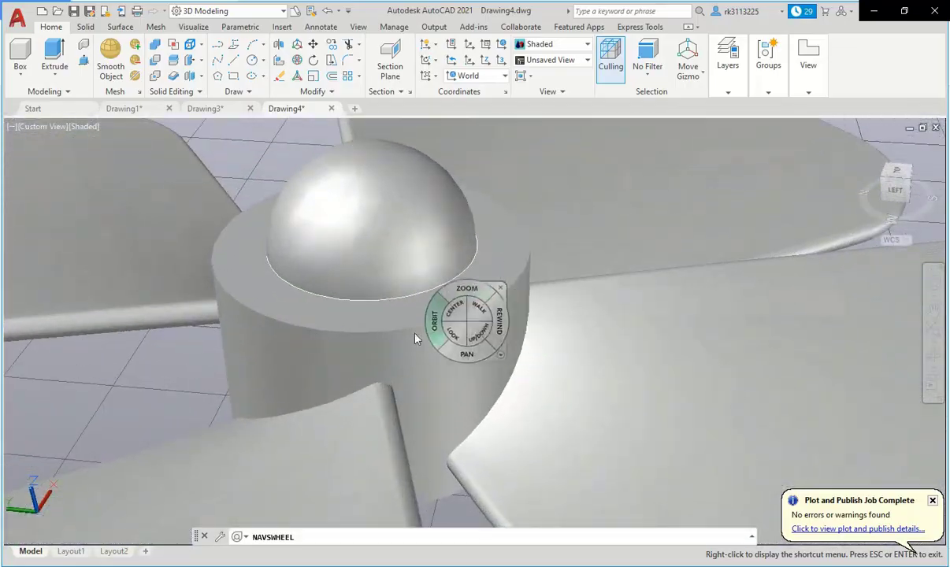
pyautogui.moveTo(416, 338)
pyautogui.mouseDown()
pyautogui.moveTo(352, 286)
pyautogui.moveTo(286, 271)
pyautogui.moveTo(144, 291)
pyautogui.moveTo(17, 290)
pyautogui.moveTo(176, 362)
pyautogui.moveTo(361, 328)
pyautogui.moveTo(362, 356)
pyautogui.mouseUp()
pyautogui.moveTo(244, 364)
pyautogui.mouseDown()
pyautogui.moveTo(419, 311)
pyautogui.moveTo(367, 336)
pyautogui.moveTo(309, 339)
pyautogui.mouseUp()
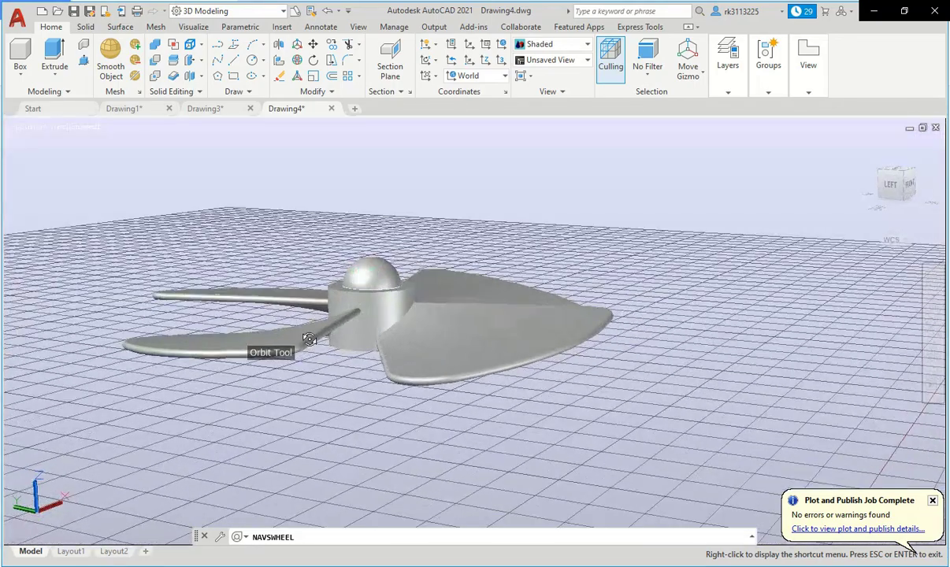
pyautogui.moveTo(520, 366)
pyautogui.mouseDown()
pyautogui.moveTo(456, 424)
pyautogui.moveTo(424, 352)
pyautogui.moveTo(386, 383)
pyautogui.moveTo(382, 378)
pyautogui.moveTo(394, 333)
pyautogui.moveTo(455, 406)
pyautogui.moveTo(551, 372)
pyautogui.mouseUp()
pyautogui.moveTo(575, 341)
pyautogui.mouseDown()
pyautogui.moveTo(572, 350)
pyautogui.moveTo(429, 389)
pyautogui.moveTo(526, 410)
pyautogui.moveTo(512, 369)
pyautogui.moveTo(471, 383)
pyautogui.moveTo(512, 369)
pyautogui.moveTo(447, 353)
pyautogui.moveTo(398, 371)
pyautogui.mouseUp()
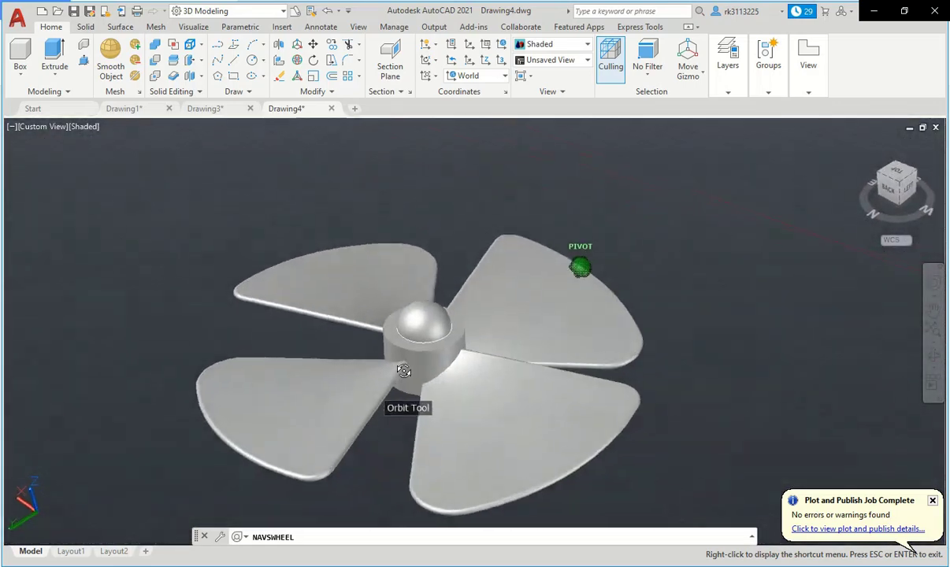
pyautogui.moveTo(446, 331); pyautogui.dragTo(446, 333)
pyautogui.press('Escape')
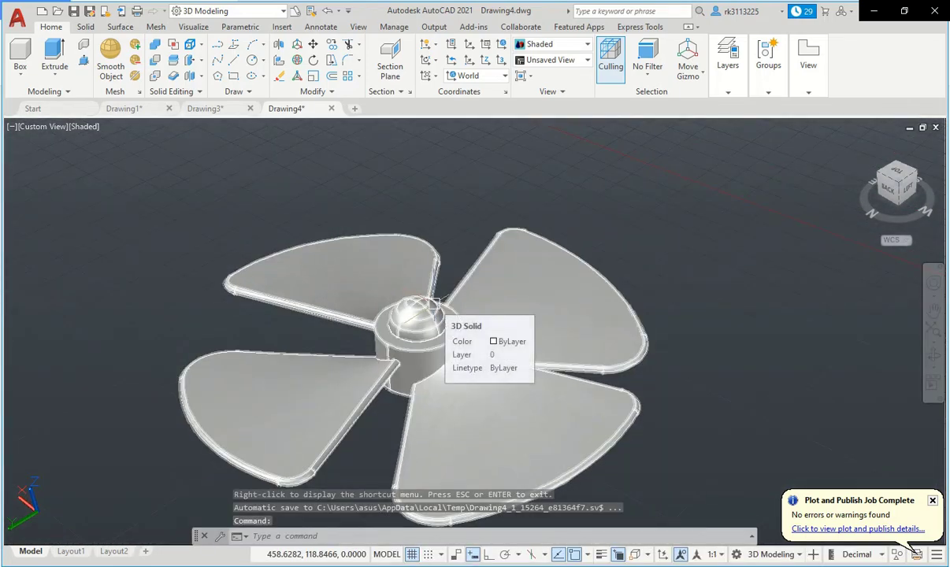
pyautogui.keyDown('shift'); pyautogui.moveTo(431, 301); pyautogui.dragTo(439, 301, button='middle'); pyautogui.keyUp('shift')
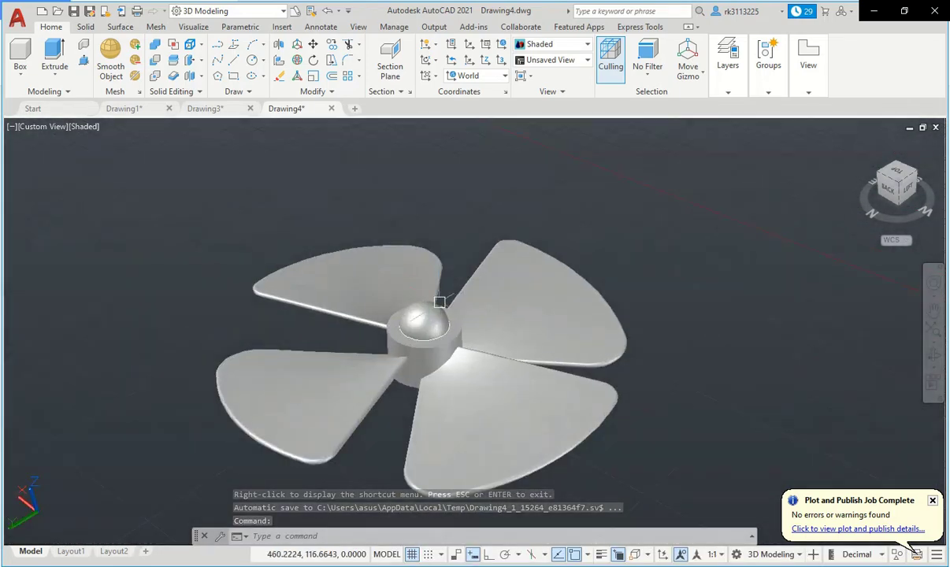
# Open the Materials Browser with the MATERIALS command
pyautogui.write('AMTR')
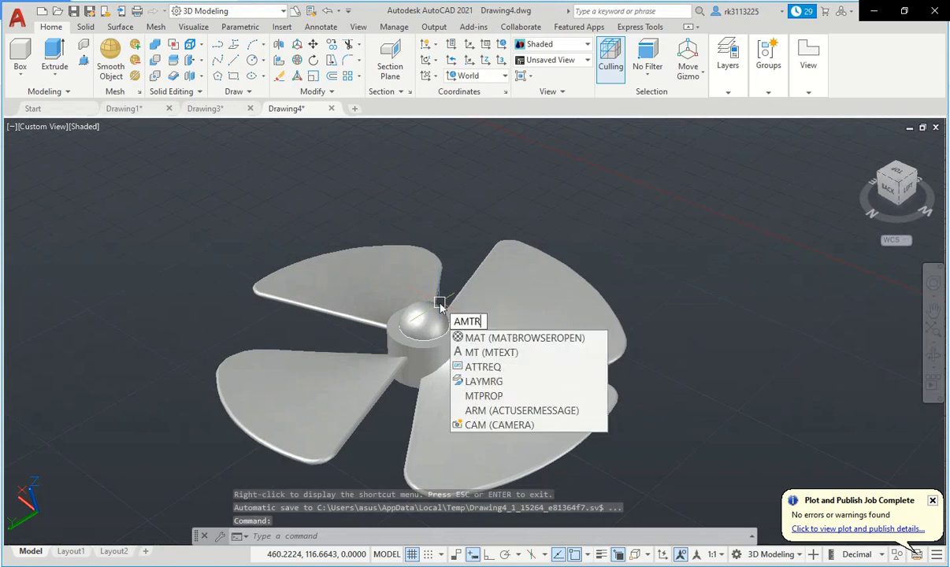
pyautogui.press('BackSpace')
pyautogui.press('BackSpace')
pyautogui.press('BackSpace')
pyautogui.press('BackSpace')
pyautogui.write('MA')
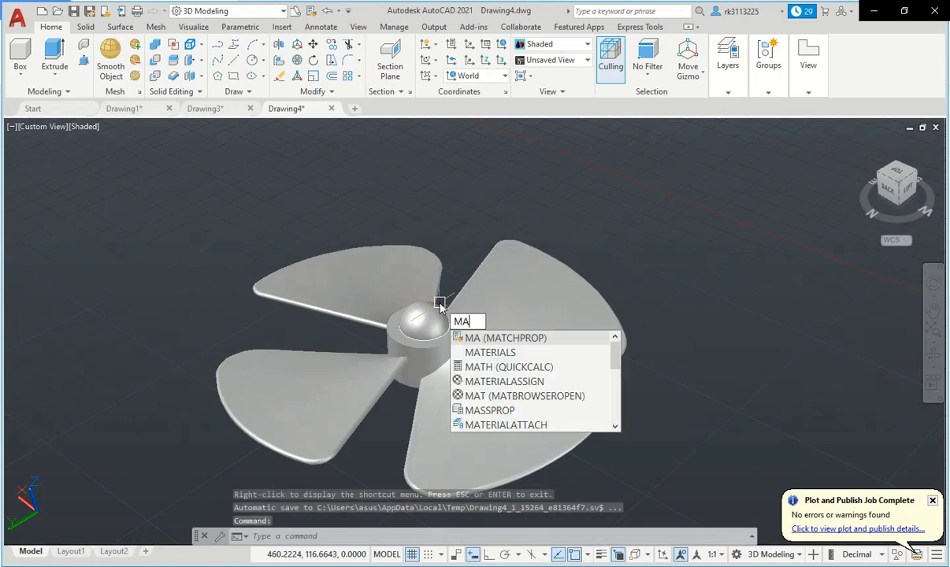
pyautogui.write('TEREI')
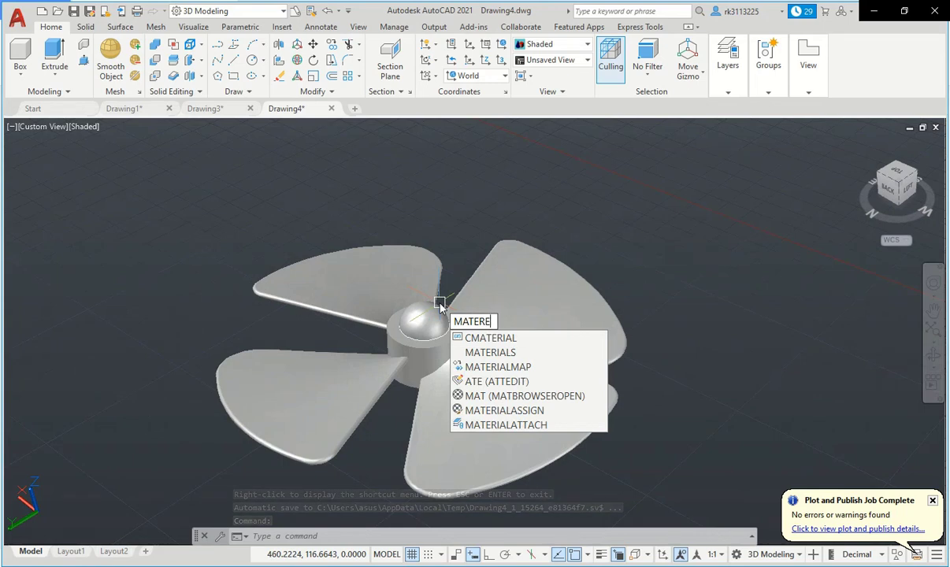
pyautogui.press('BackSpace')
pyautogui.write('IAL')
pyautogui.press('Return')
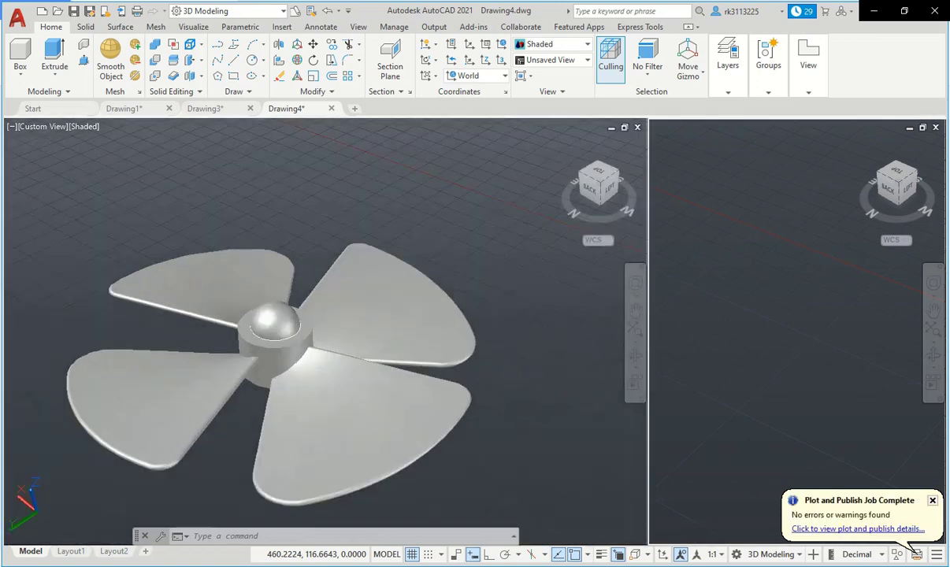
# Try dark blue, orange, red and light grey Wall Paint materials on the fan
pyautogui.moveTo(765, 350); pyautogui.dragTo(343, 366)
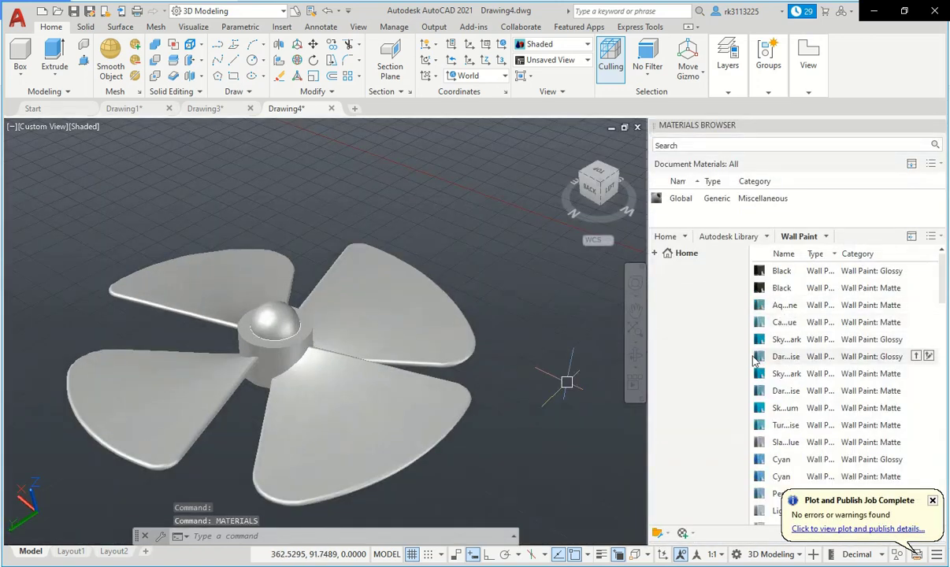
pyautogui.moveTo(396, 407); pyautogui.dragTo(393, 410)
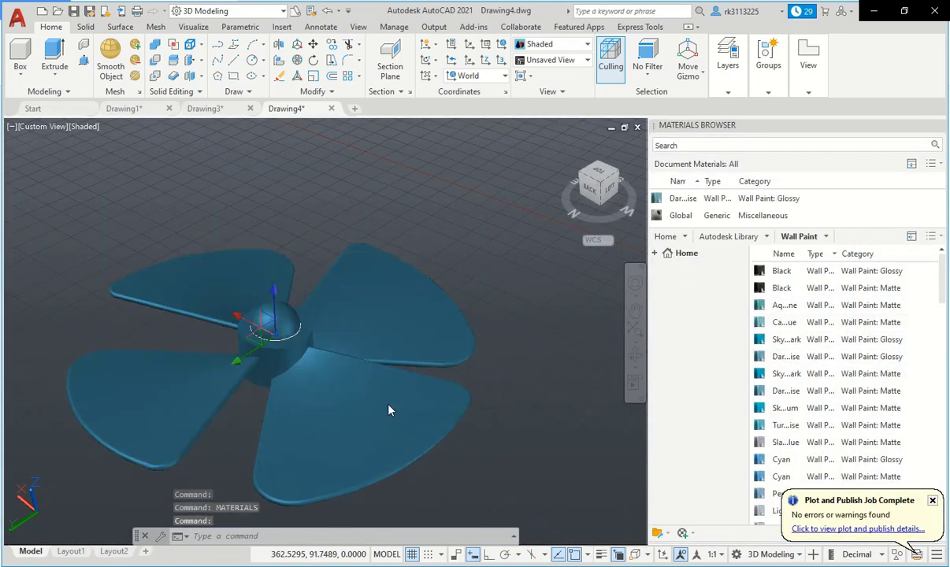
pyautogui.scroll(-5, 746, 349)
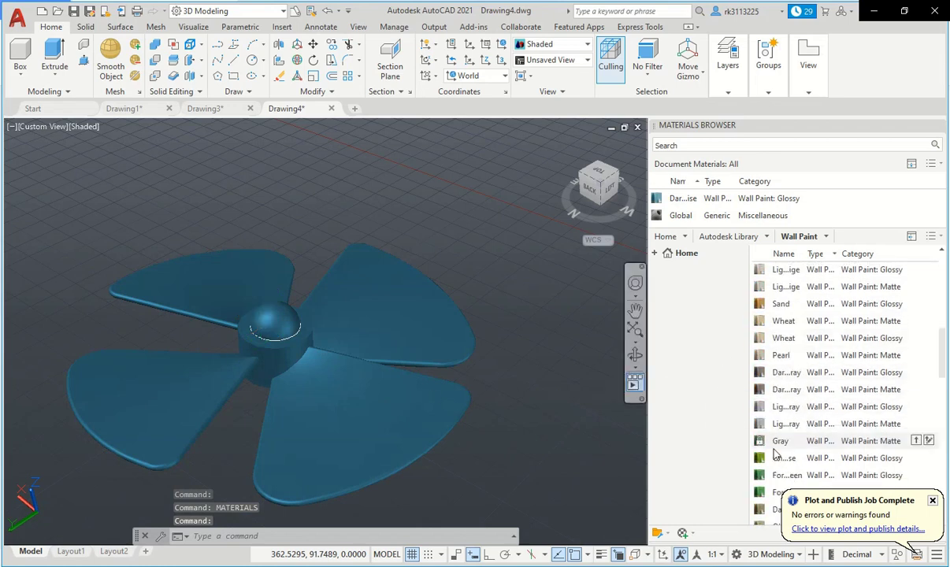
pyautogui.moveTo(756, 373); pyautogui.dragTo(361, 372)
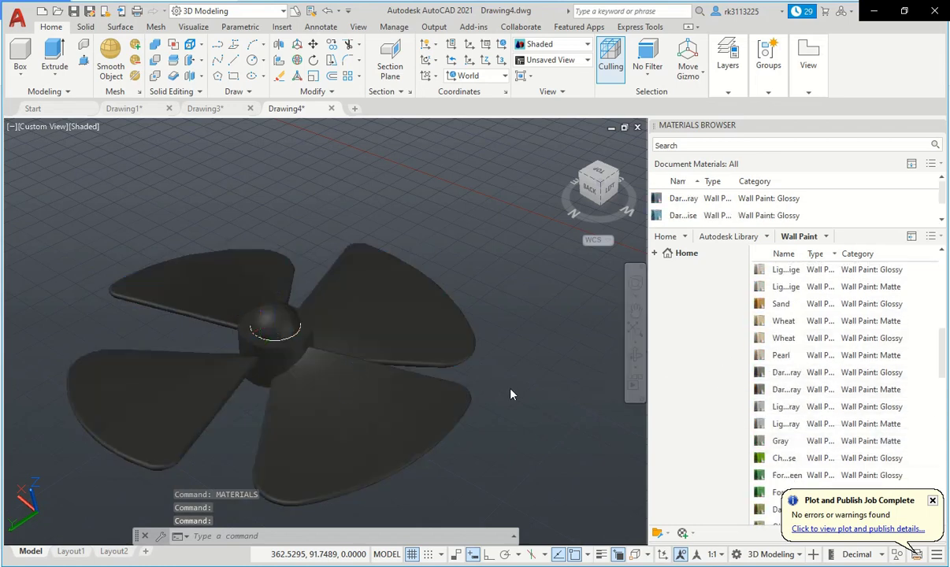
pyautogui.moveTo(829, 320); pyautogui.dragTo(693, 318)
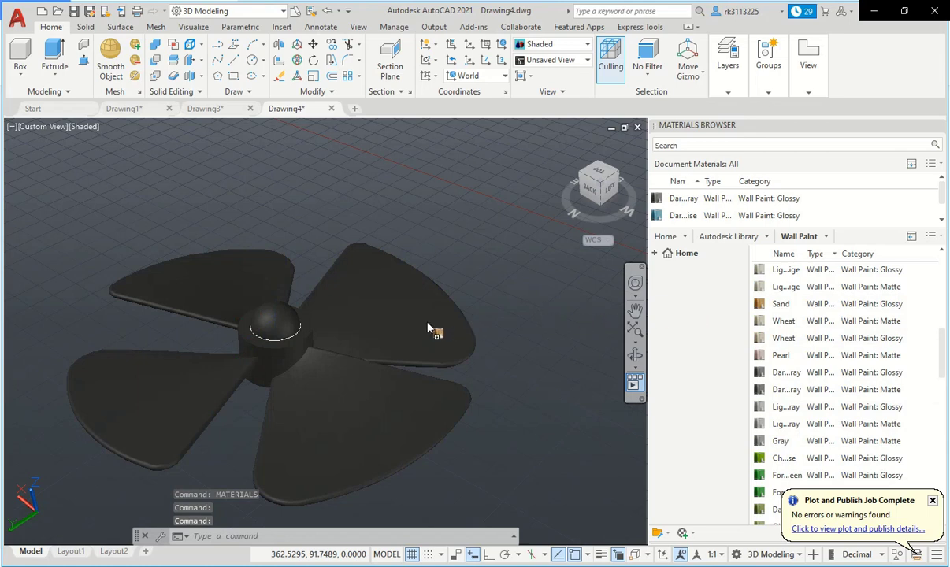
pyautogui.moveTo(428, 329); pyautogui.dragTo(422, 330)
pyautogui.scroll(-3, 417, 305)
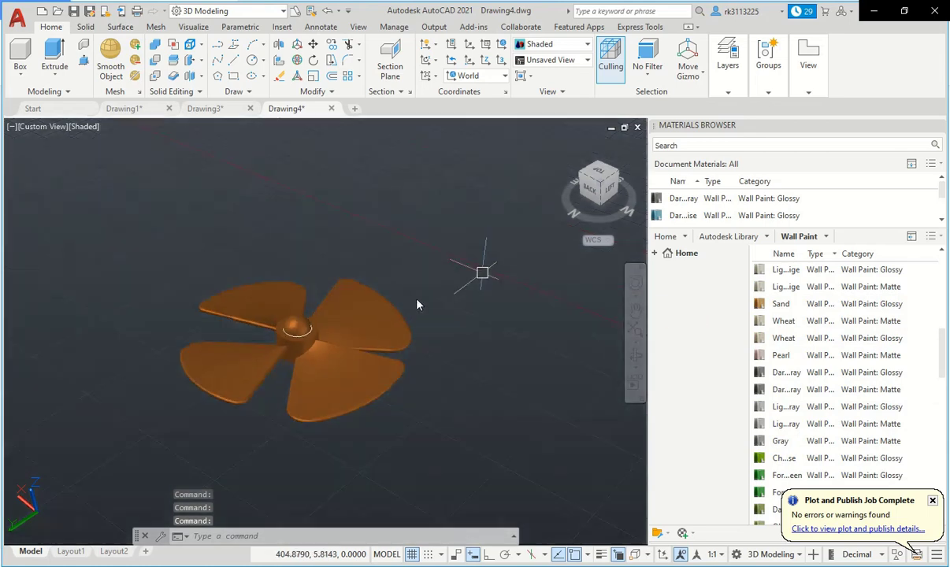
pyautogui.scroll(2, 418, 305)
pyautogui.scroll(-5, 850, 402)
pyautogui.moveTo(780, 402); pyautogui.dragTo(322, 396)
pyautogui.scroll(-3, 776, 399)
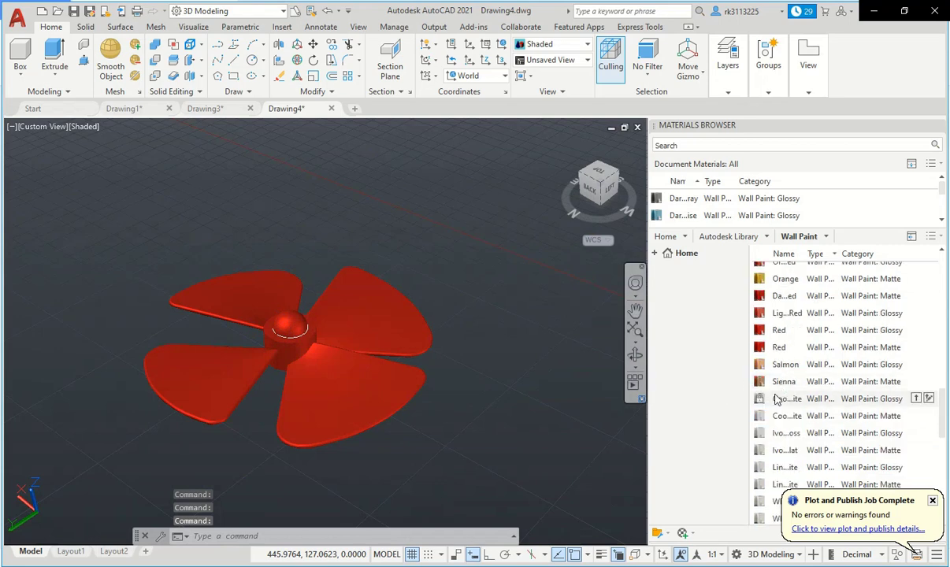
pyautogui.moveTo(775, 398); pyautogui.dragTo(319, 352)
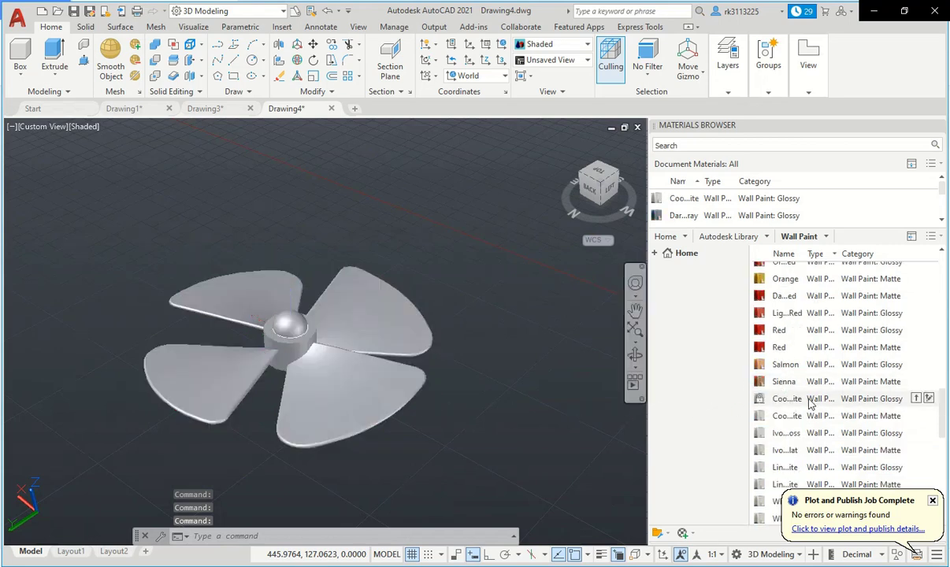
# Try Beige, Maroon, a brighter red and Yellow Wall Paint on the fan
pyautogui.scroll(-6, 811, 403)
pyautogui.scroll(2, 783, 370)
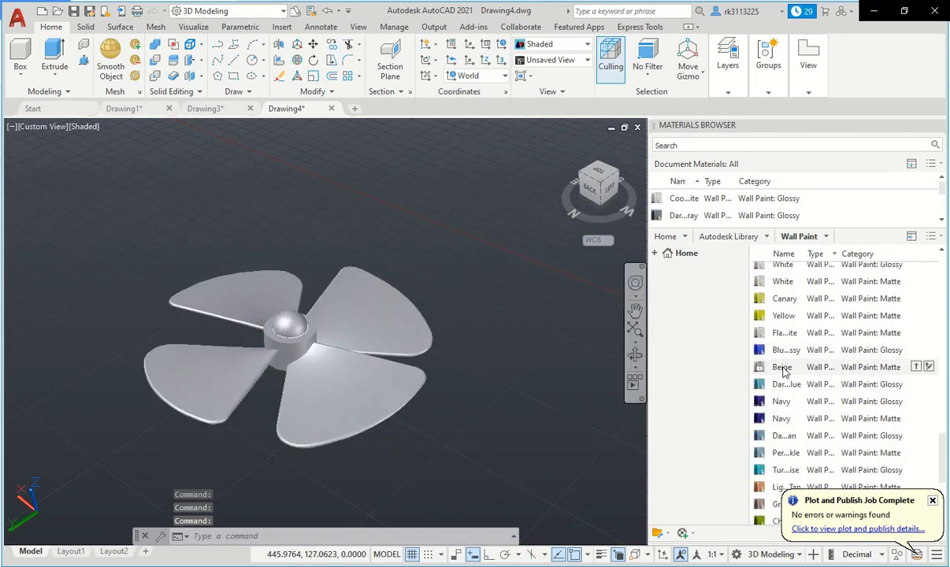
pyautogui.moveTo(782, 368); pyautogui.dragTo(439, 398)
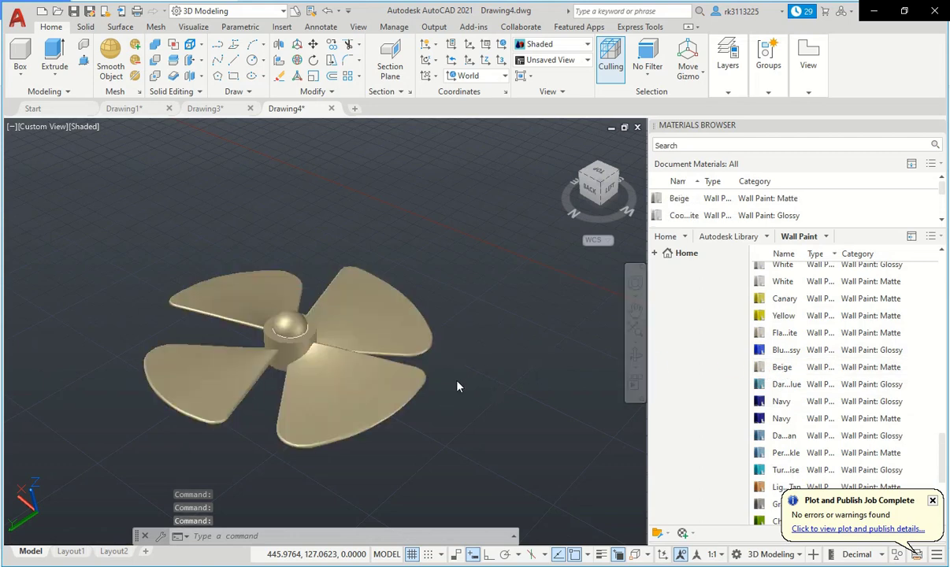
pyautogui.scroll(-3, 330, 362)
pyautogui.scroll(3, 234, 348)
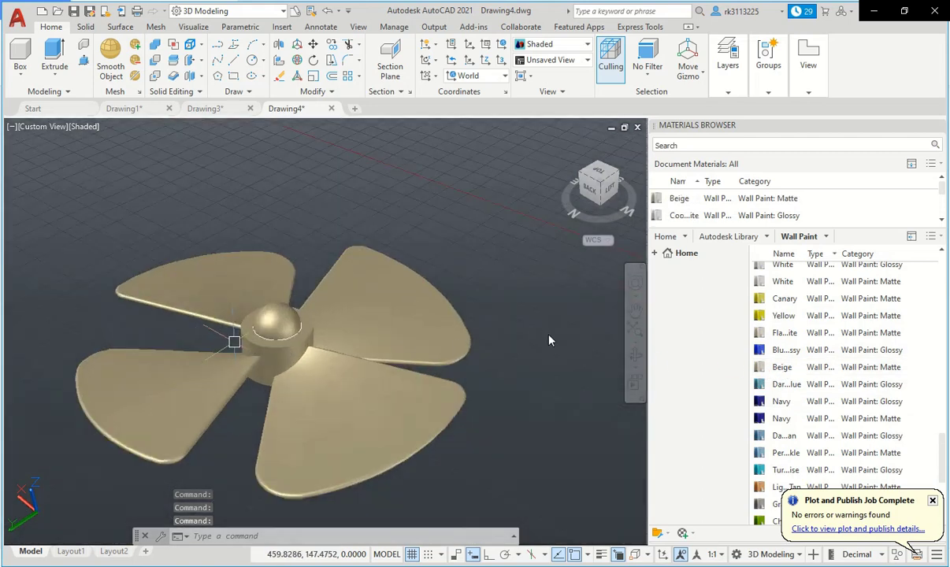
pyautogui.scroll(-3, 721, 394)
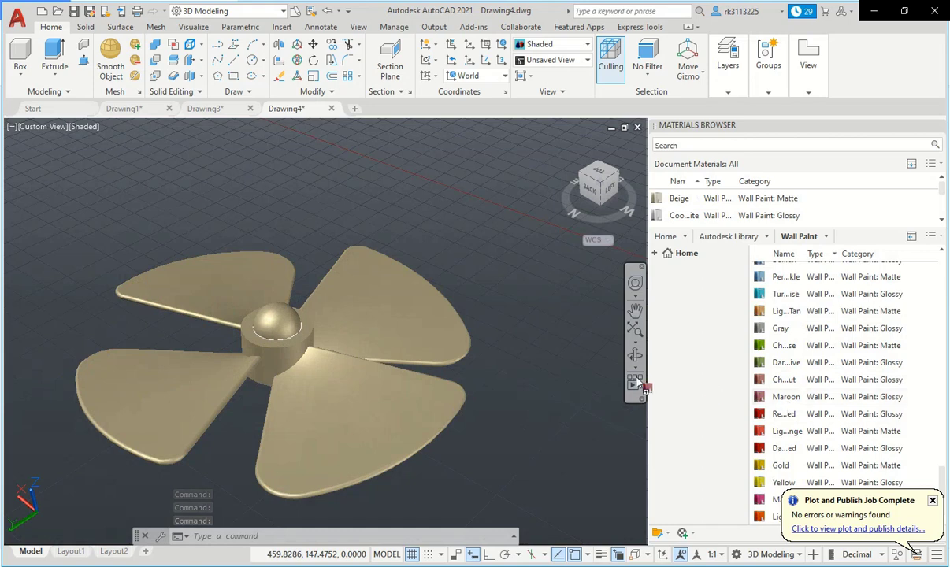
pyautogui.moveTo(373, 400); pyautogui.dragTo(371, 396)
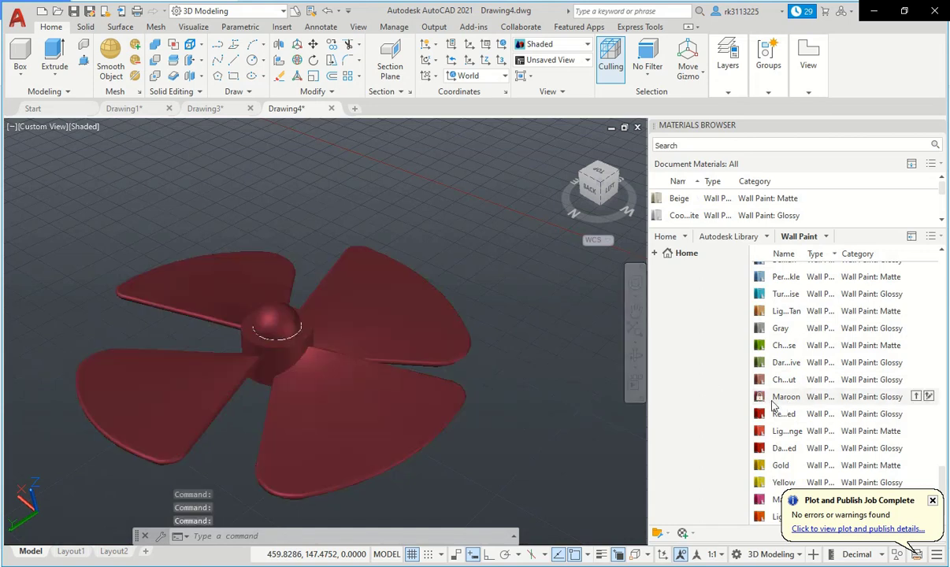
pyautogui.moveTo(784, 413); pyautogui.dragTo(386, 401)
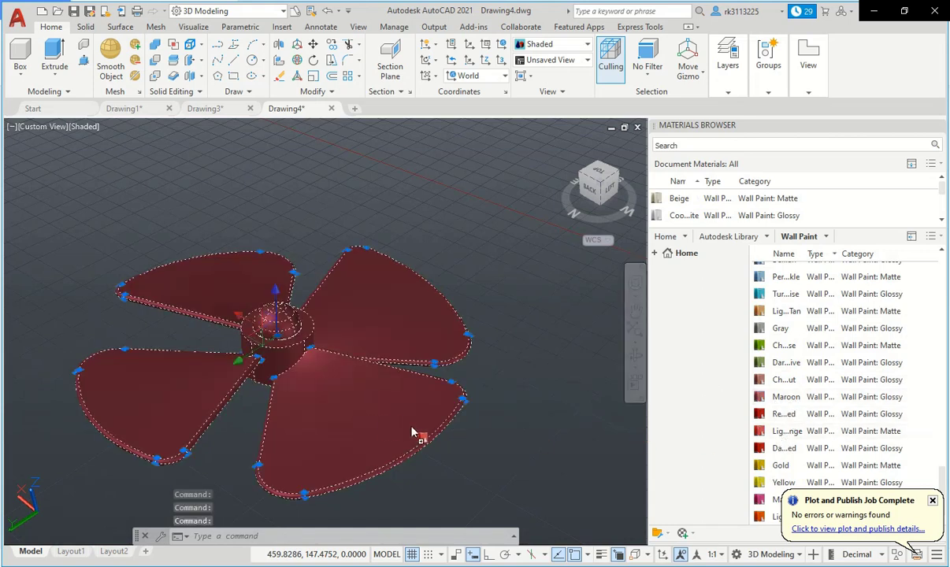
pyautogui.moveTo(784, 482); pyautogui.dragTo(406, 419)
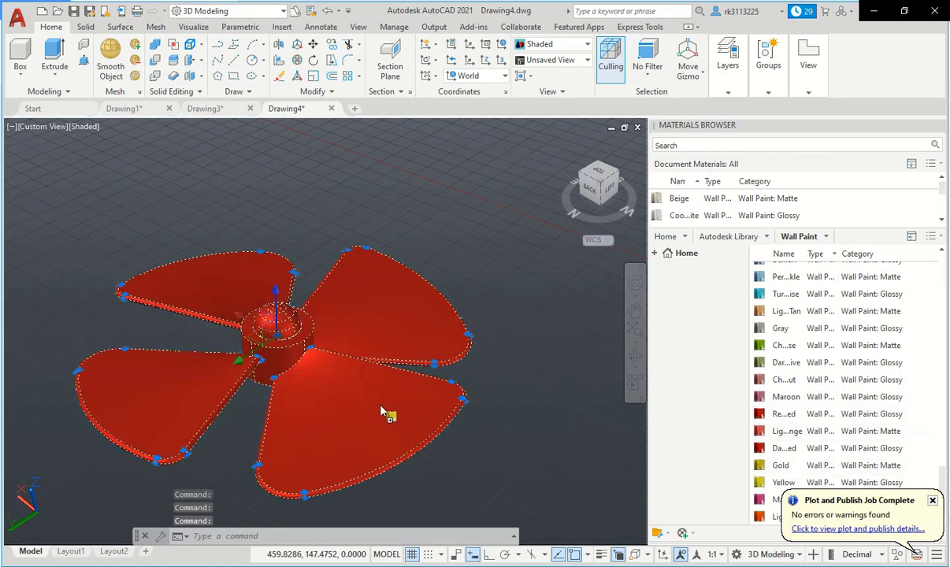
# Settle on turquoise blue Wall Paint after trying orange, and close the Materials Browser
pyautogui.scroll(3, 779, 351)
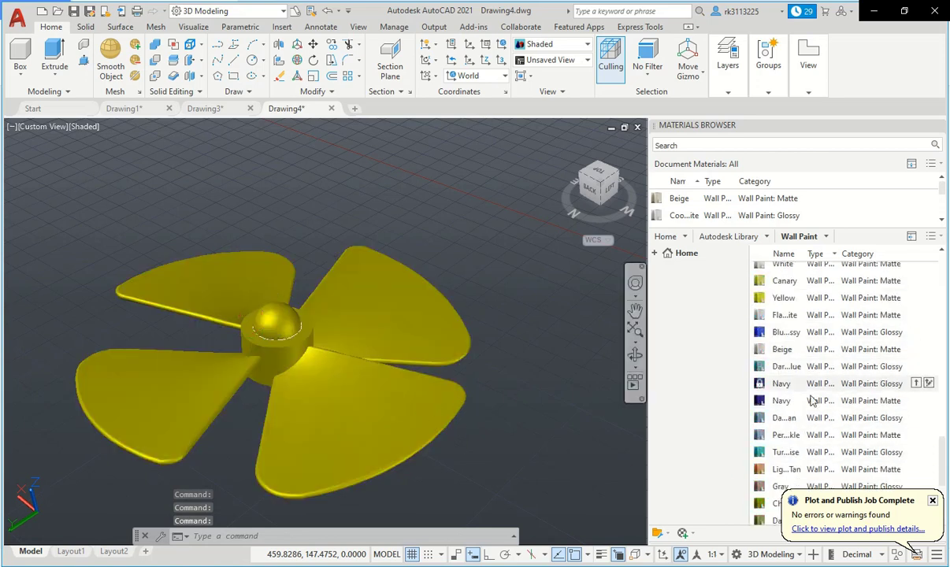
pyautogui.moveTo(797, 468); pyautogui.dragTo(394, 363)
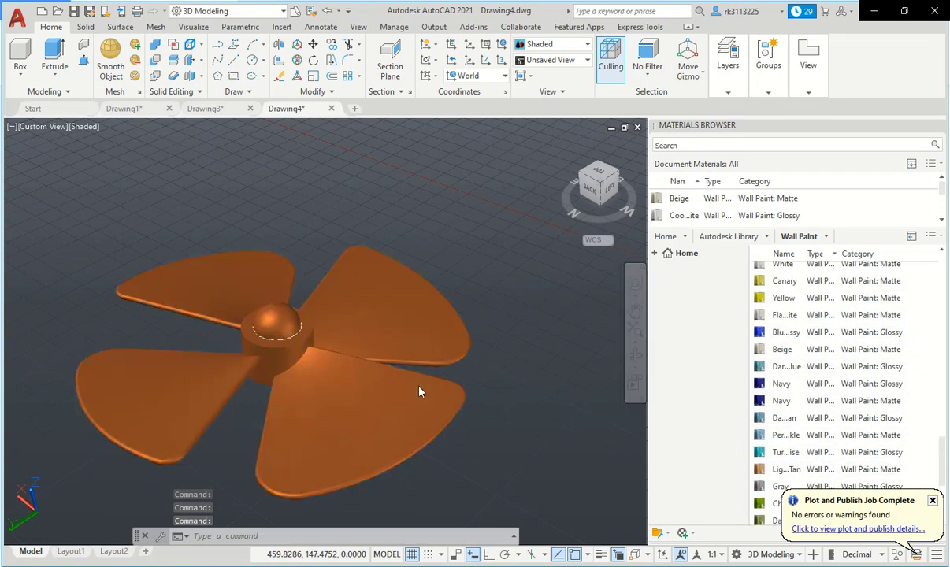
pyautogui.moveTo(784, 452); pyautogui.dragTo(423, 402)
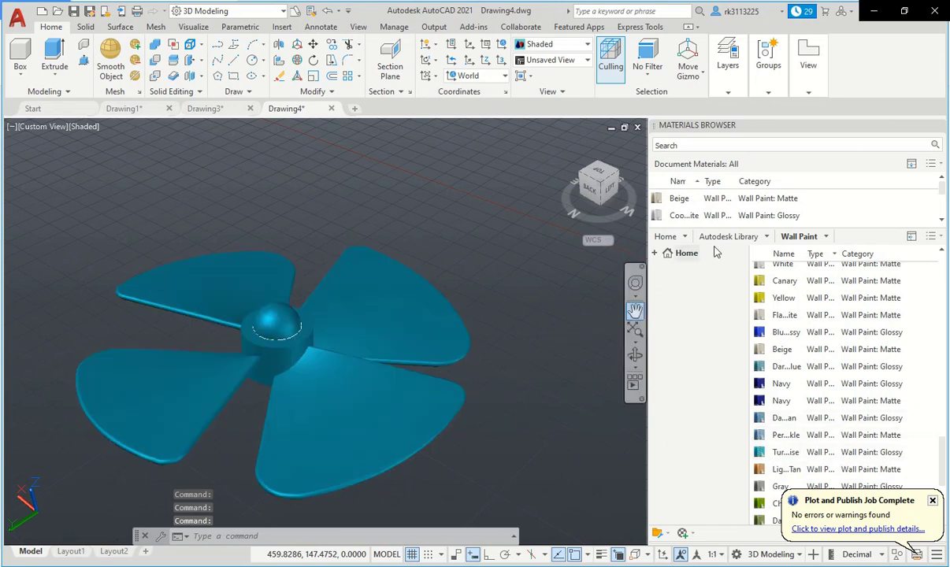
pyautogui.moveTo(795, 125)
pyautogui.click(939, 128)
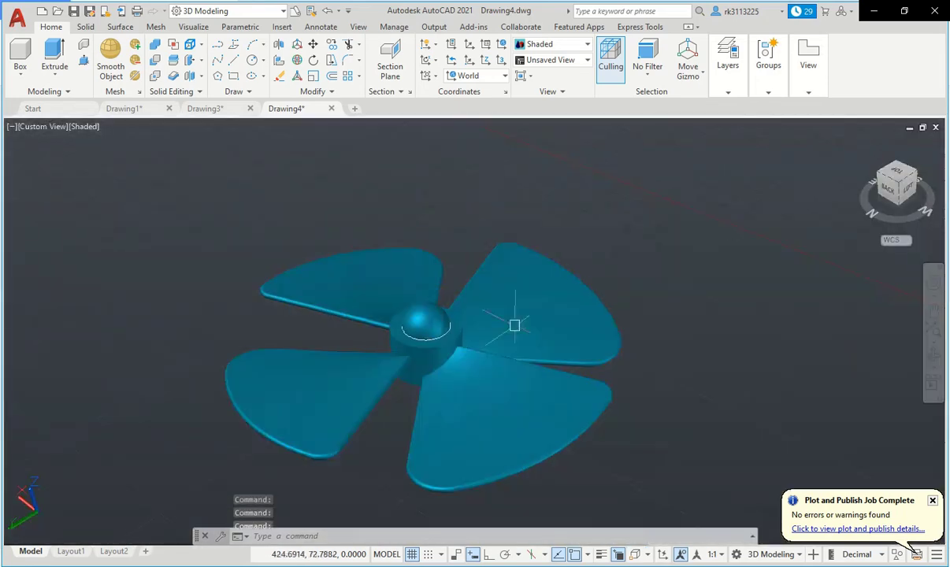
pyautogui.scroll(3, 430, 378)
pyautogui.scroll(-3, 393, 376)
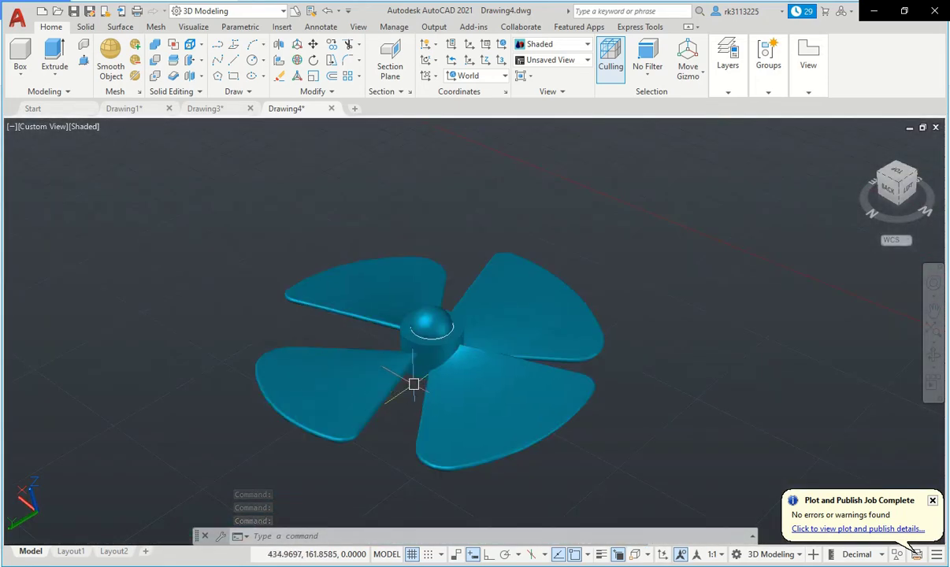